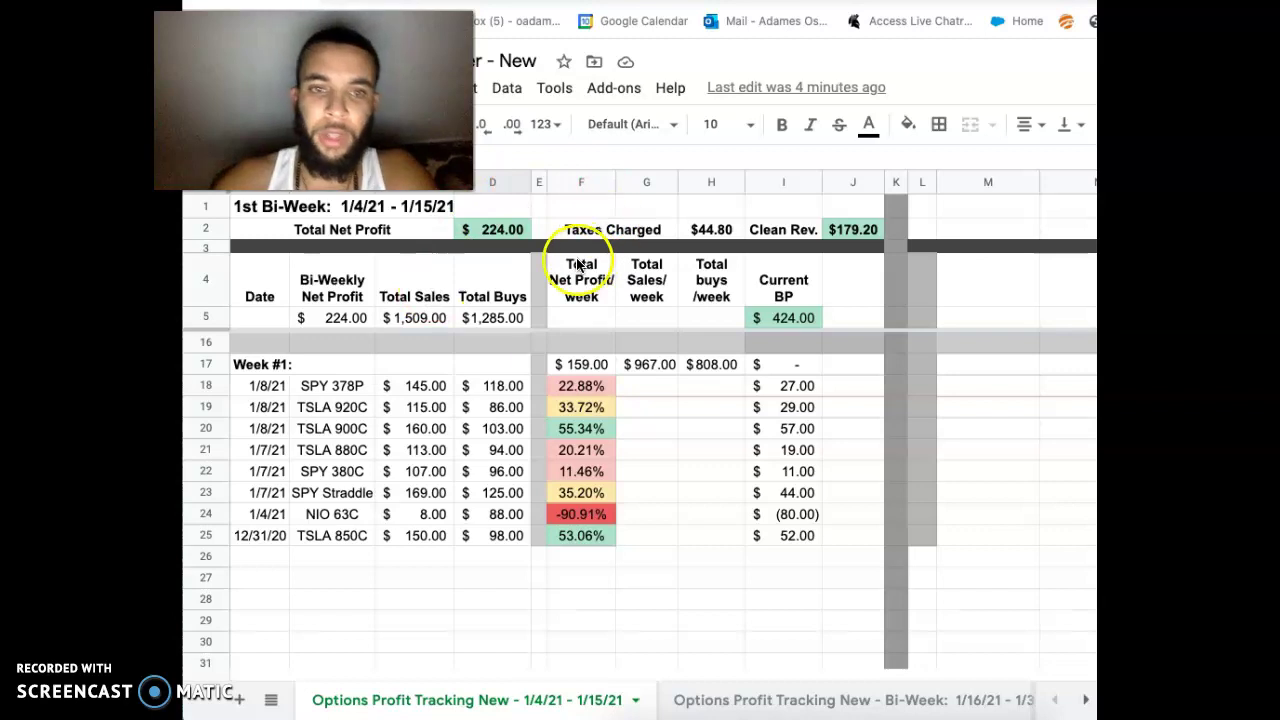
pyautogui.hotkey('ctrl', 'z')
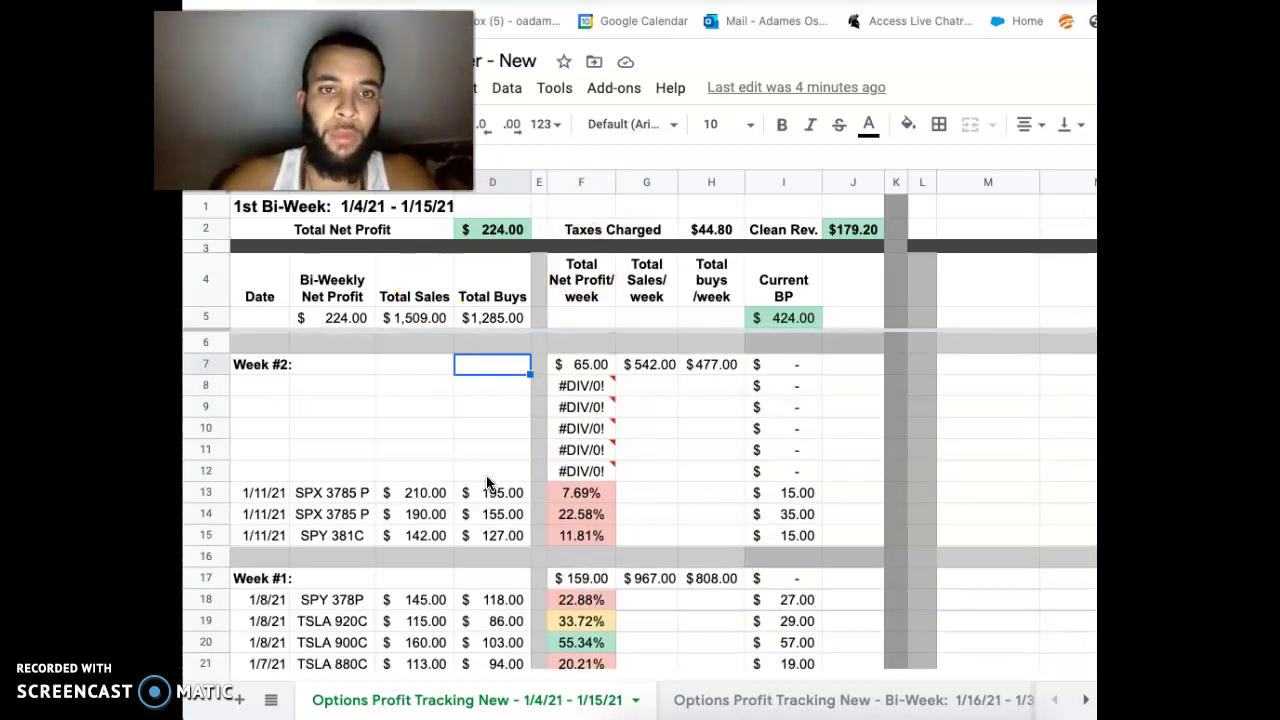
pyautogui.scroll(-5, 487, 483)
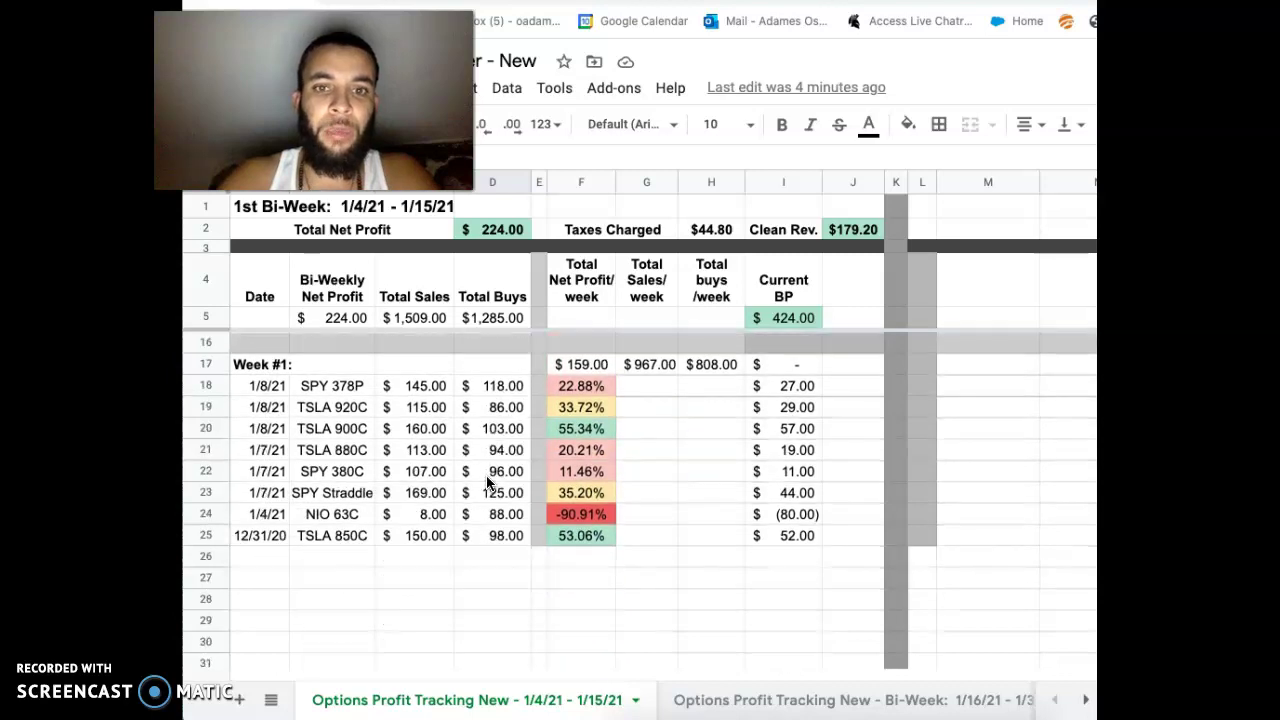
pyautogui.scroll(5, 487, 483)
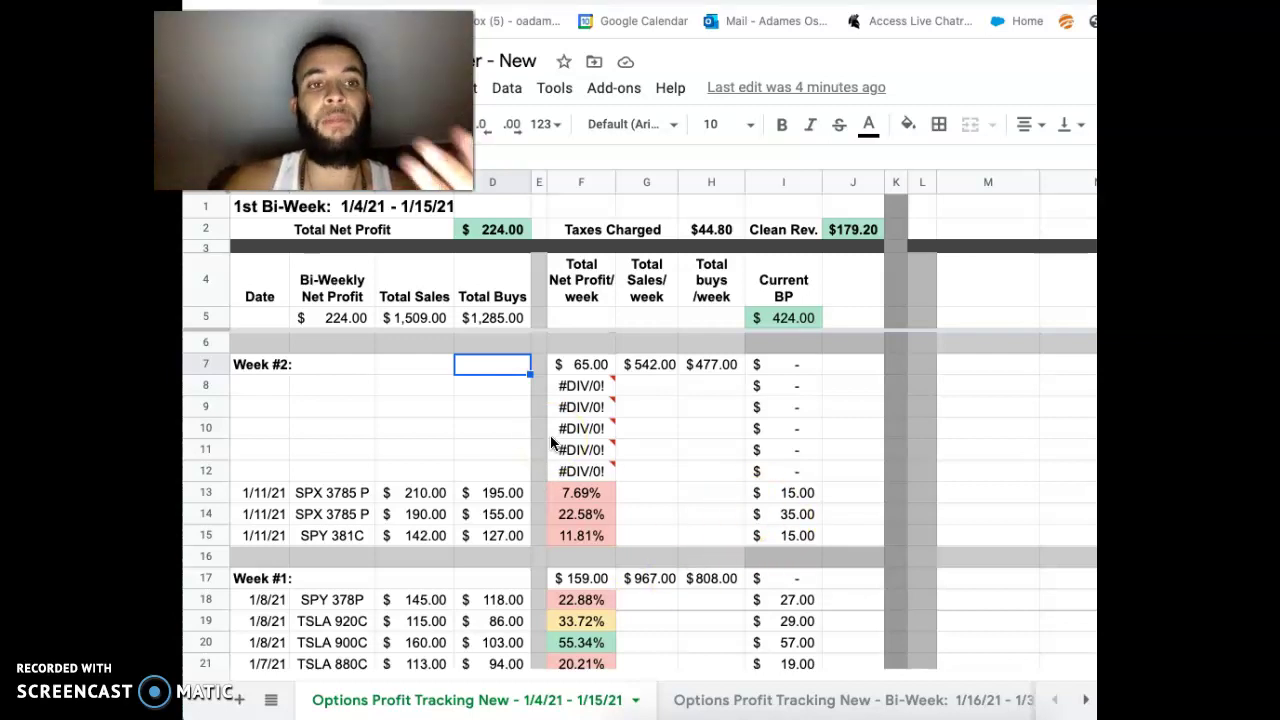
pyautogui.scroll(-2, 551, 442)
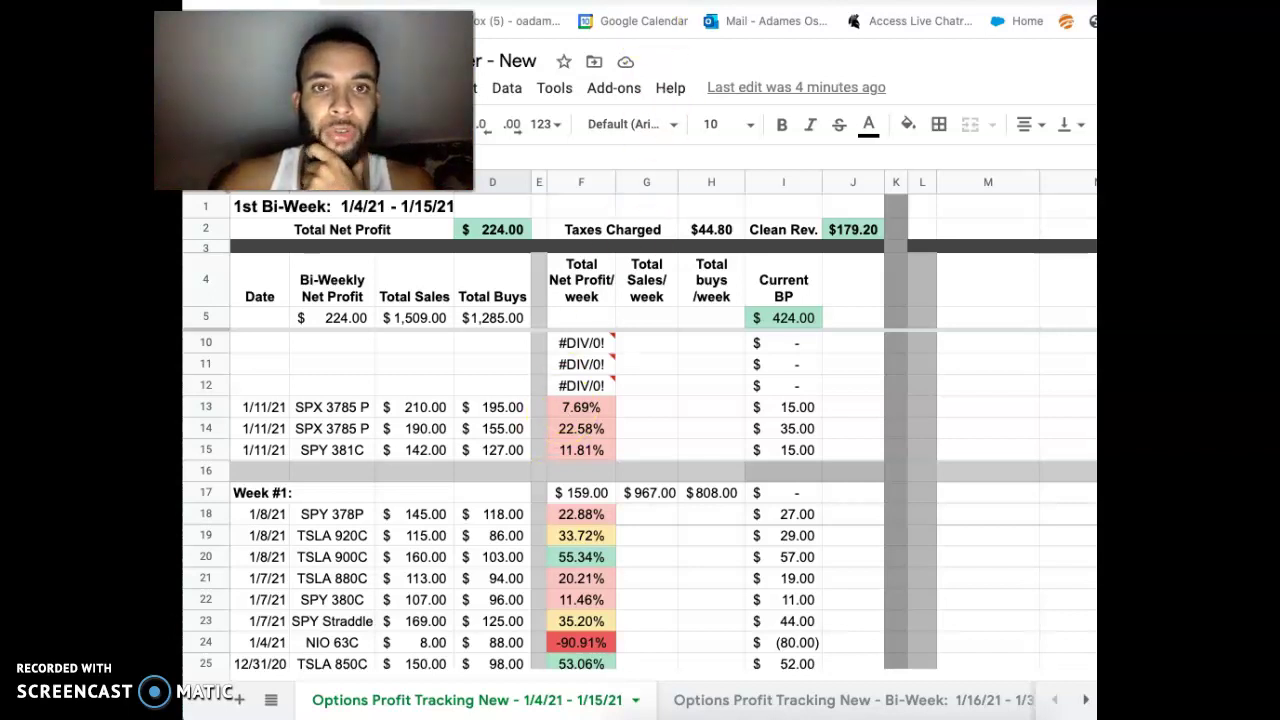
pyautogui.hotkey('ctrl', 'Tab')
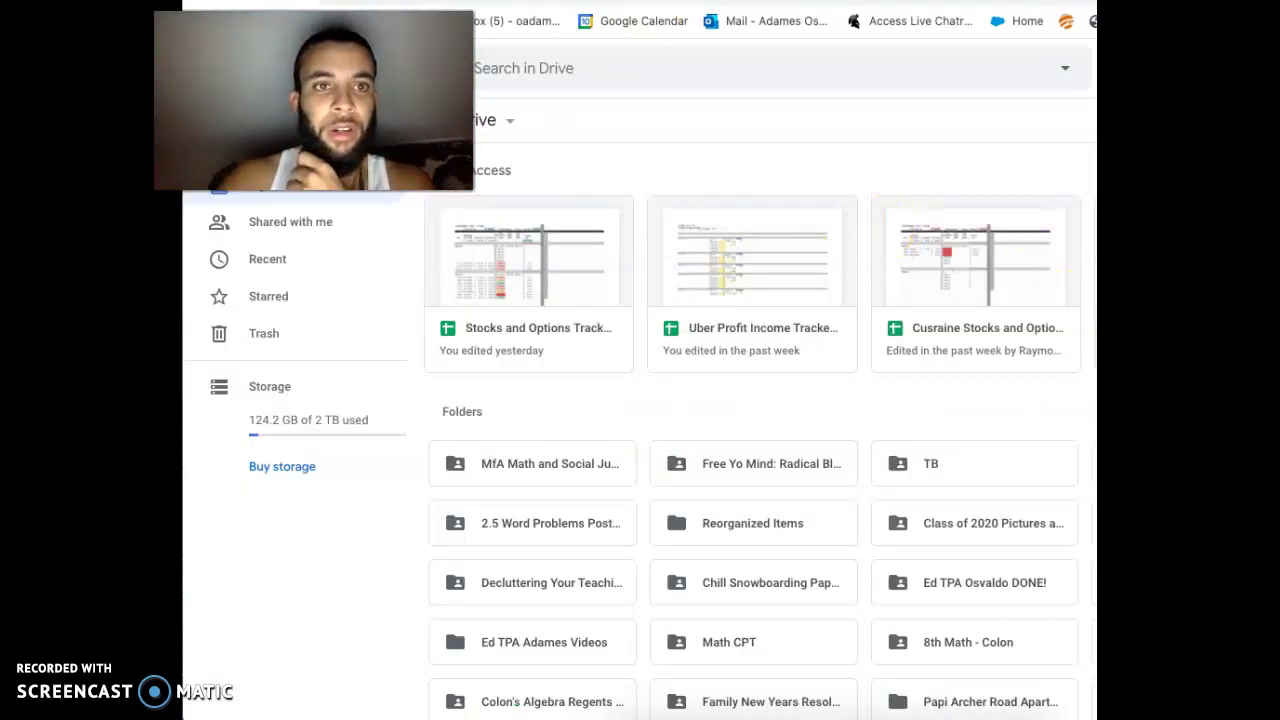
pyautogui.hotkey('ctrl', 'shift', 'Tab')
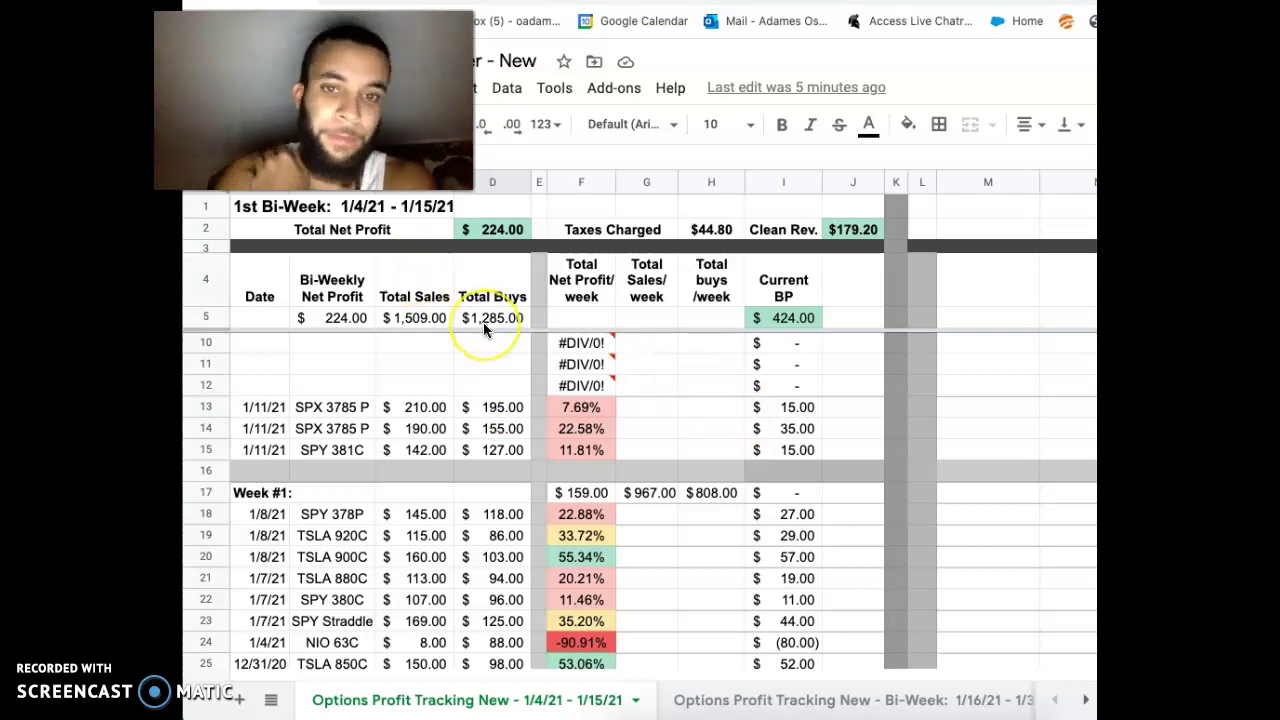
pyautogui.scroll(-2, 483, 322)
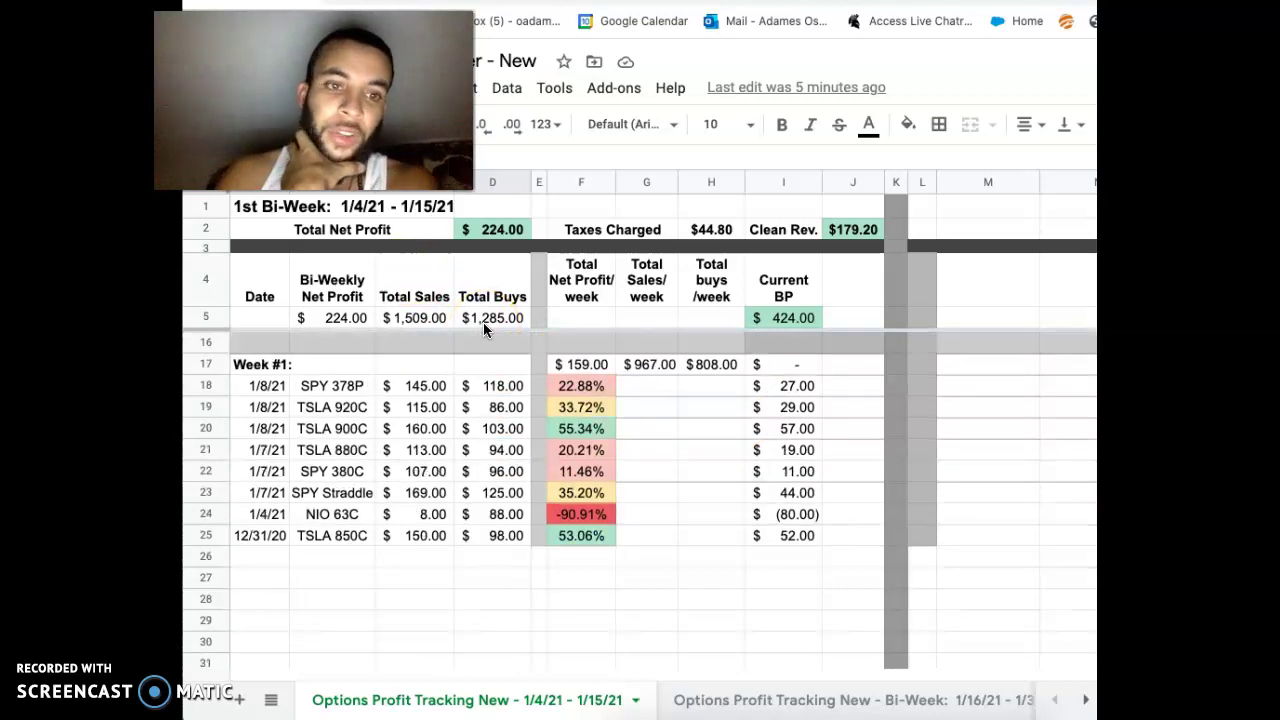
# Step: Examine the dates, contracts, sales and buys of the Week #1 trades in A18:D25
pyautogui.click(367, 497)
pyautogui.press('Up')
pyautogui.press('Up')
pyautogui.press('Up')
pyautogui.press('Up')
pyautogui.press('Down')
pyautogui.press('Down')
pyautogui.press('Down')
pyautogui.press('Down')
pyautogui.press('Down')
pyautogui.click(414, 490)
pyautogui.moveTo(268, 388); pyautogui.dragTo(497, 540)
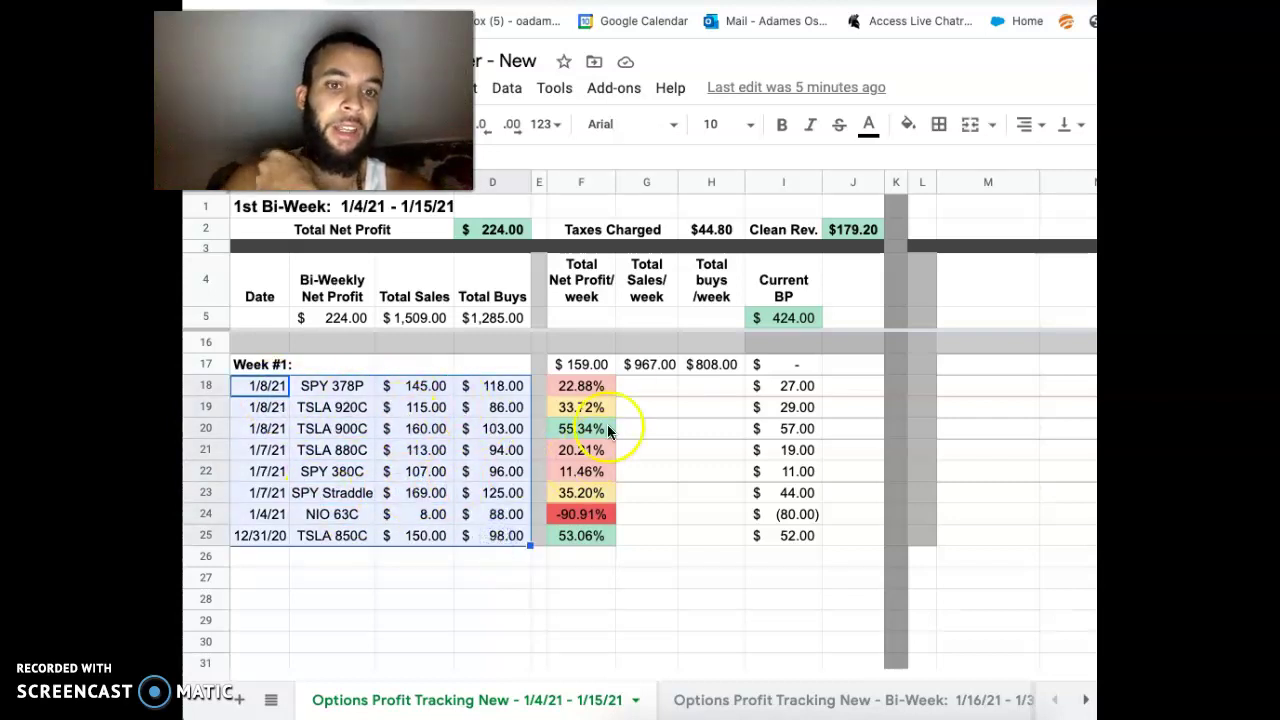
# Step: Examine the Week #1 return percentages in F18:F25 and the weekly net profit, sales and buys totals in row 17
pyautogui.click(581, 386)
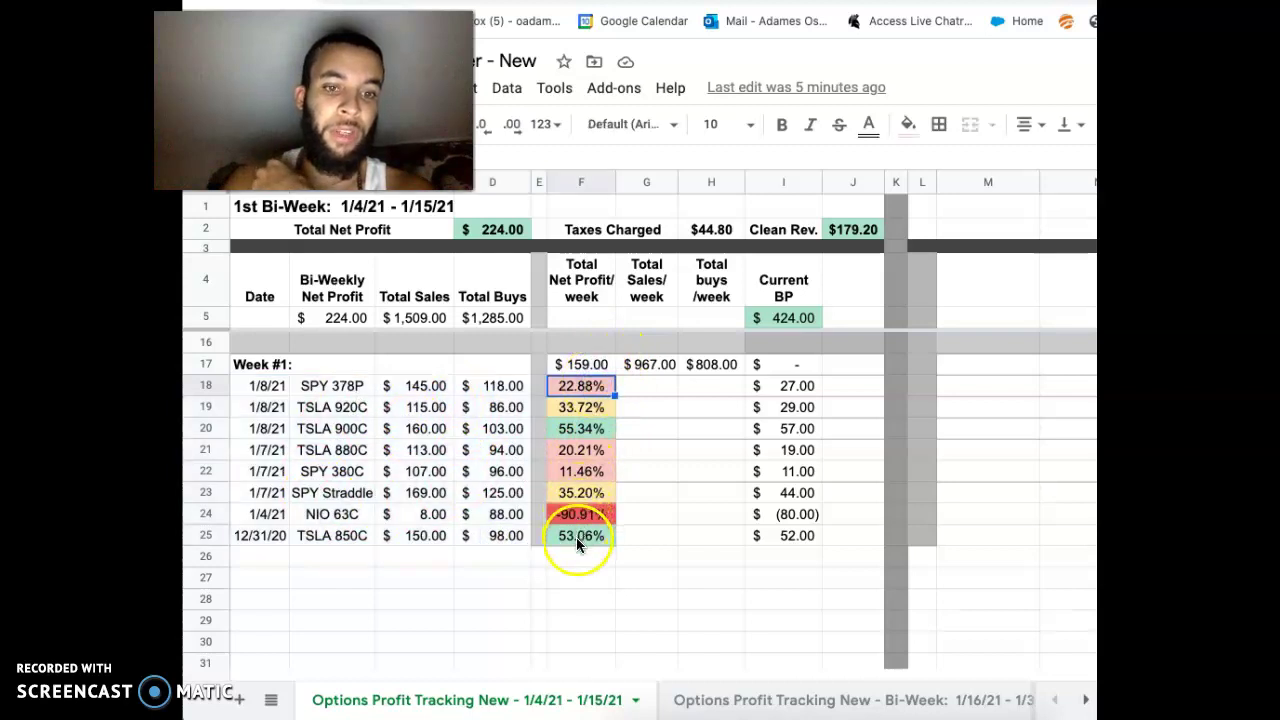
pyautogui.keyDown('shift'); pyautogui.click(576, 540); pyautogui.keyUp('shift')
pyautogui.click(581, 343)
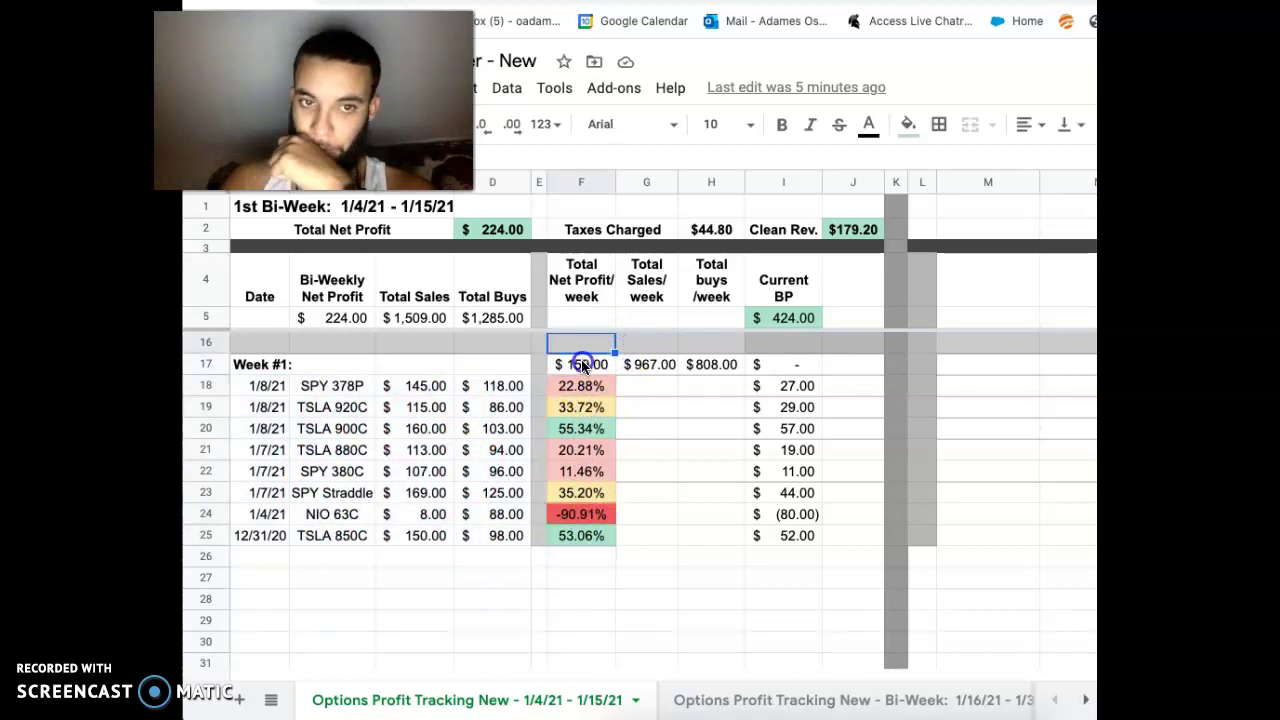
pyautogui.moveTo(583, 366); pyautogui.dragTo(690, 363)
pyautogui.click(711, 365)
# Step: Examine the bi-weekly net profit and total buys in row 5 and the total net profit in D2
pyautogui.click(336, 316)
pyautogui.click(480, 318)
pyautogui.click(500, 285)
pyautogui.click(501, 231)
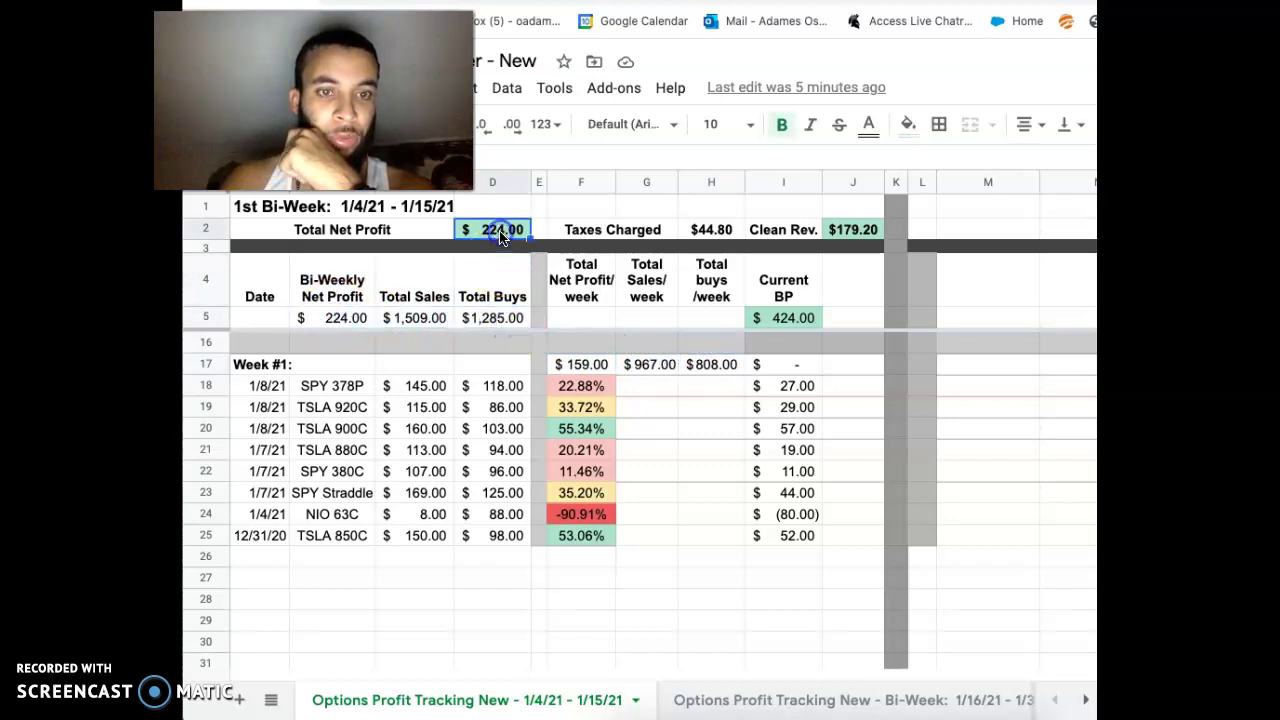
# Step: Compare the total net profit, taxes charged and clean revenue figures across row 2
pyautogui.click(620, 231)
pyautogui.click(733, 230)
pyautogui.press('Left')
pyautogui.press('Left')
pyautogui.press('Left')
pyautogui.press('Left')
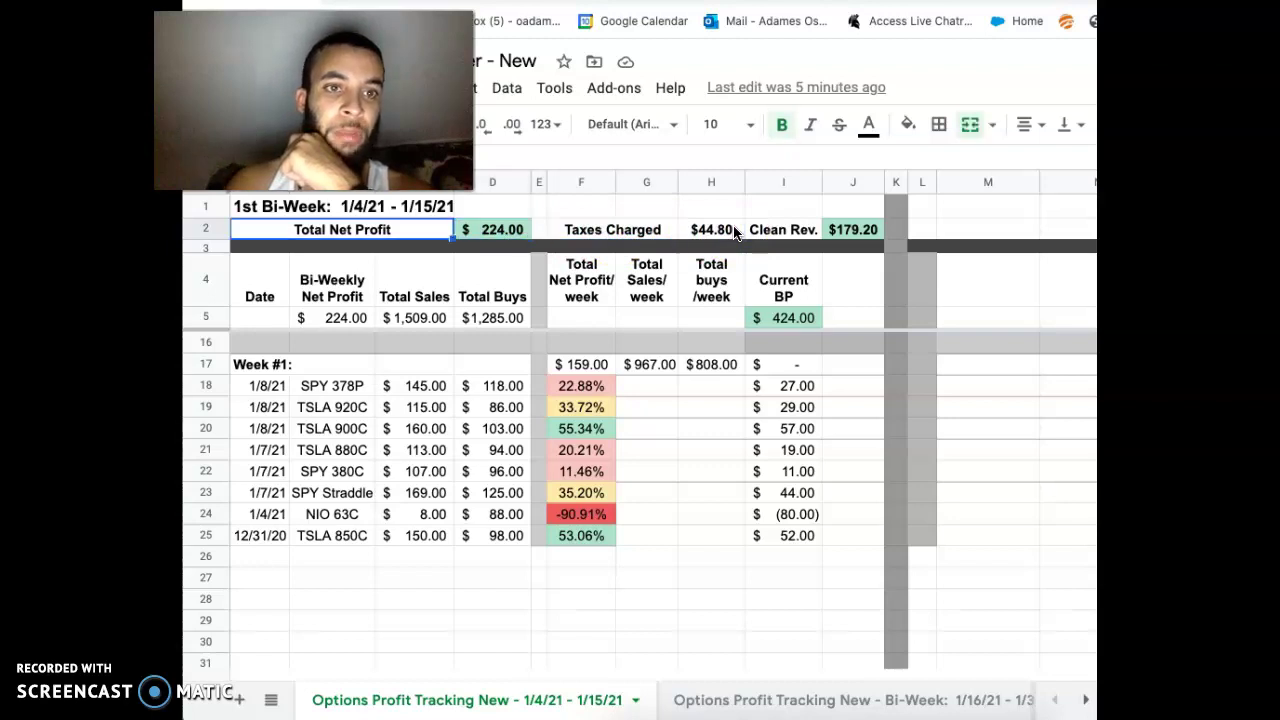
pyautogui.press('Right')
pyautogui.press('Right')
pyautogui.press('Right')
pyautogui.press('Left')
pyautogui.press('Left')
pyautogui.press('Left')
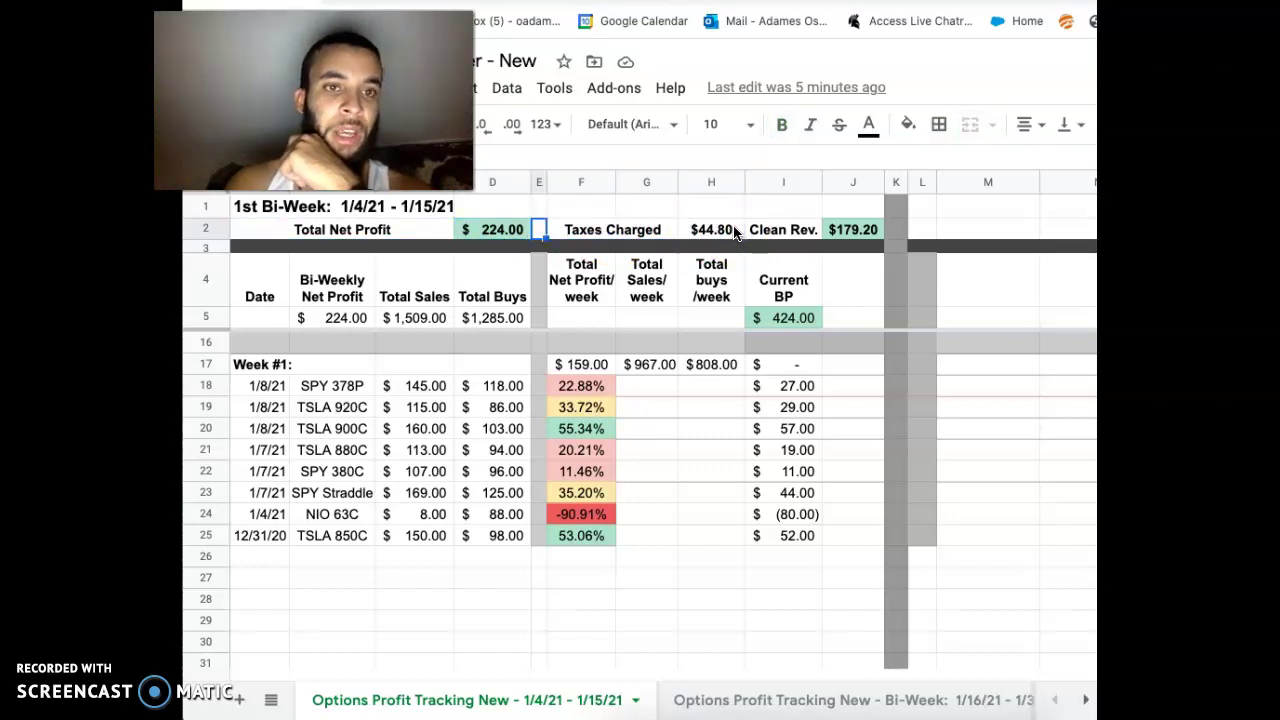
pyautogui.press('Right')
pyautogui.press('Right')
pyautogui.press('Left')
pyautogui.press('Left')
pyautogui.press('Left')
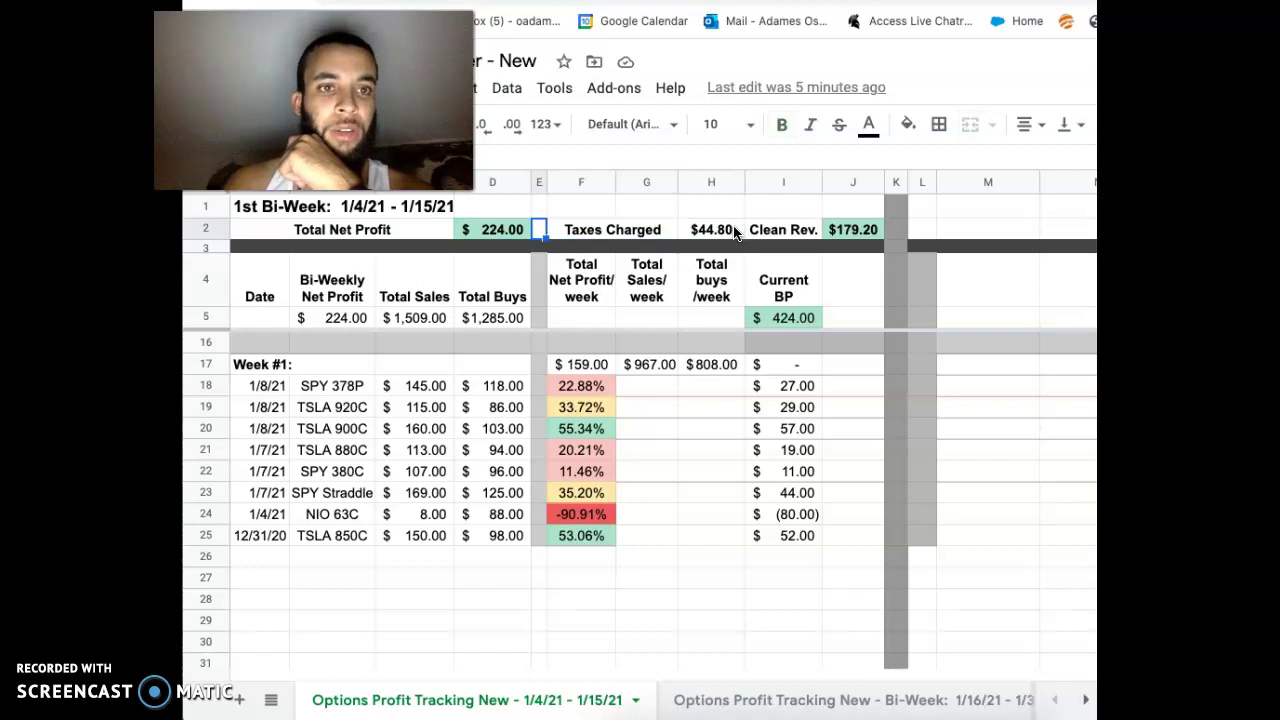
pyautogui.press('Left')
pyautogui.press('Right')
pyautogui.press('Right')
pyautogui.press('Right')
pyautogui.press('Right')
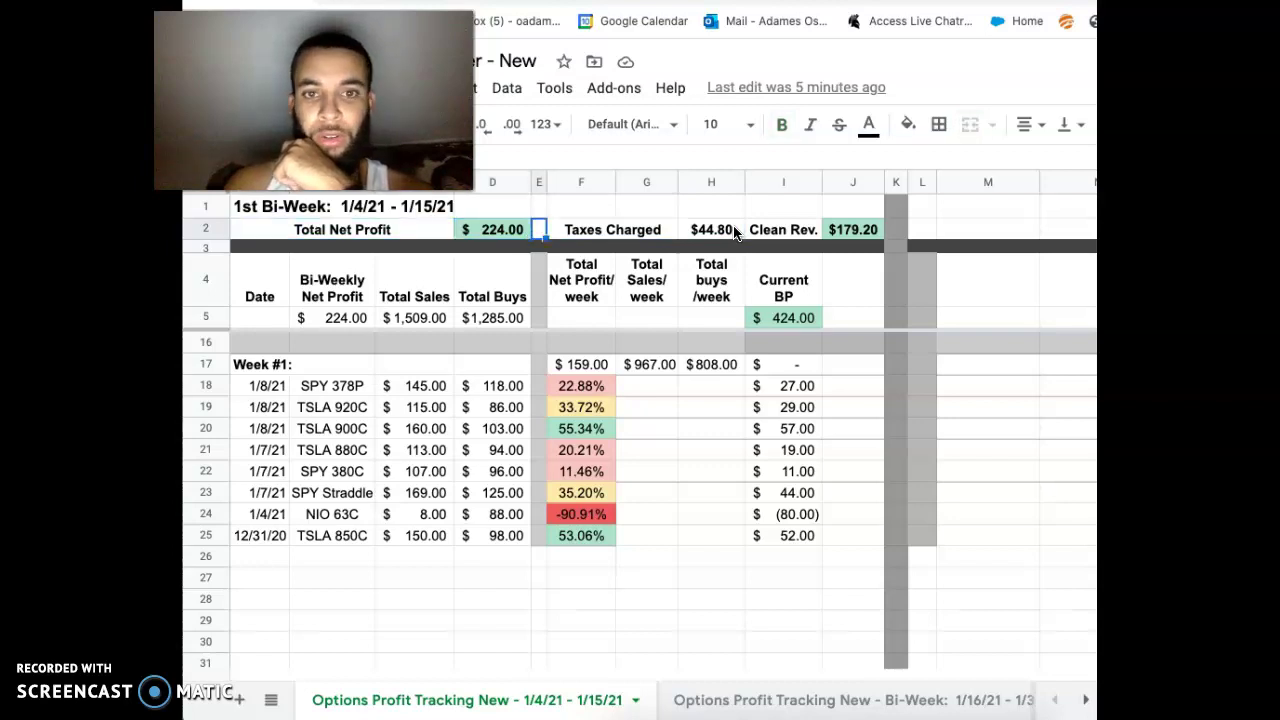
pyautogui.press('Left')
pyautogui.press('Left')
pyautogui.press('Right')
pyautogui.press('Right')
pyautogui.press('Left')
pyautogui.press('Left')
pyautogui.press('Left')
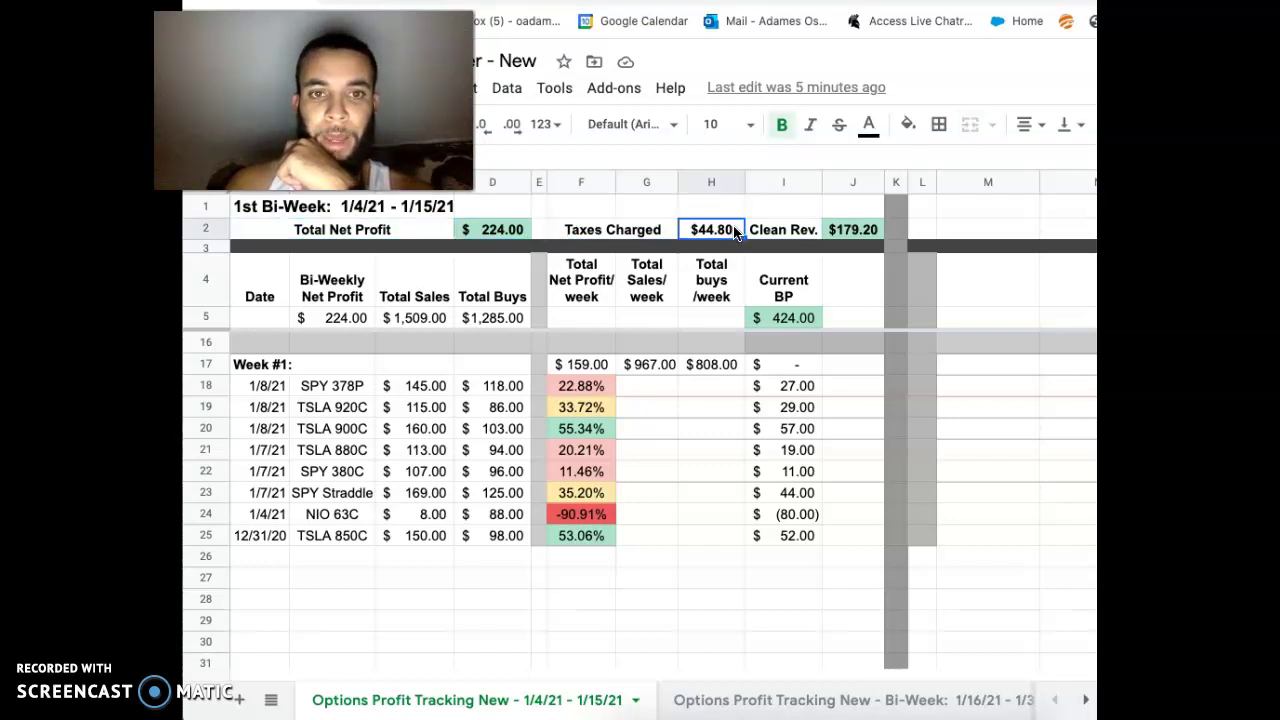
pyautogui.press('Right')
pyautogui.press('Left')
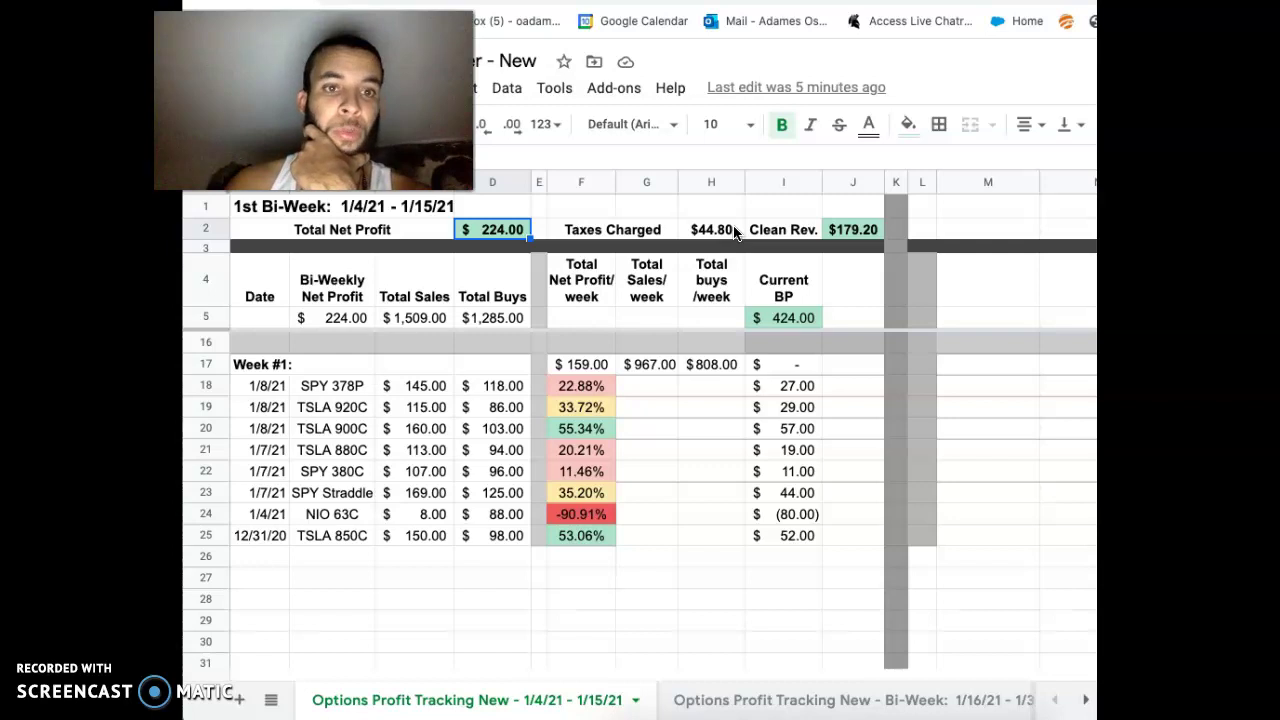
pyautogui.press('Right')
pyautogui.press('Right')
pyautogui.press('Right')
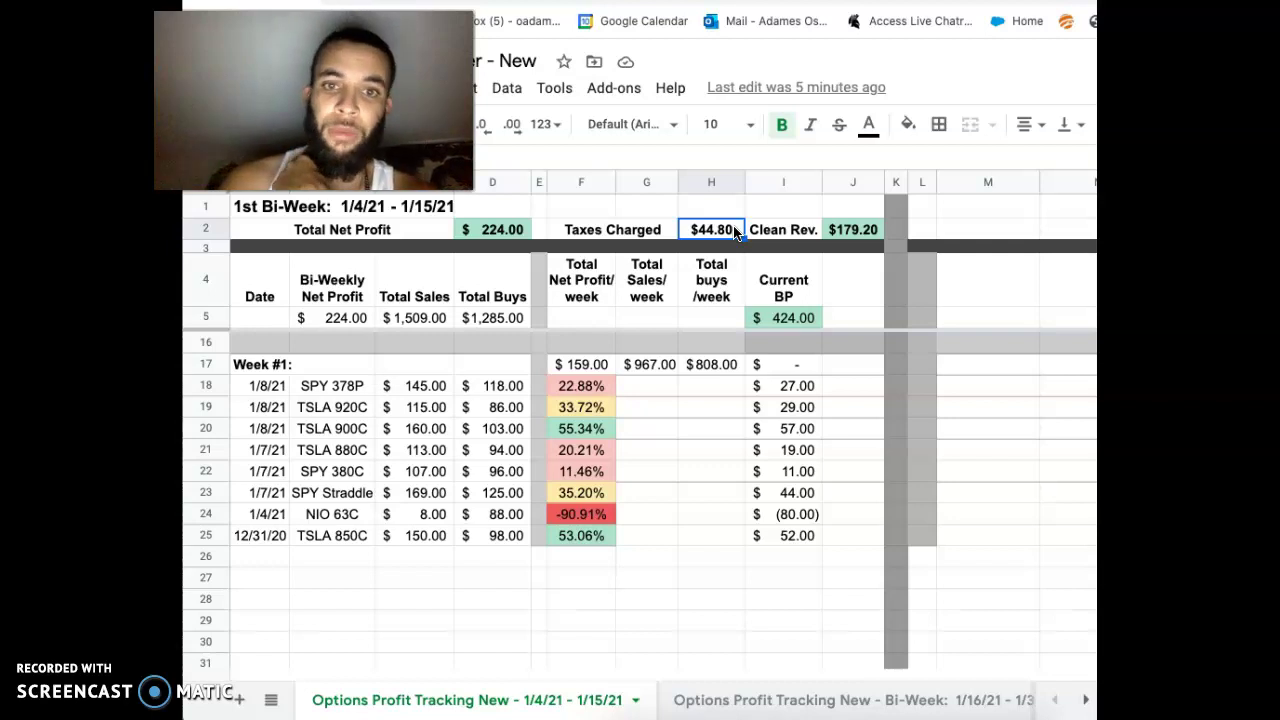
pyautogui.press('Right')
pyautogui.press('Right')
pyautogui.press('Left')
pyautogui.press('Left')
pyautogui.press('Left')
pyautogui.press('Left')
pyautogui.press('Left')
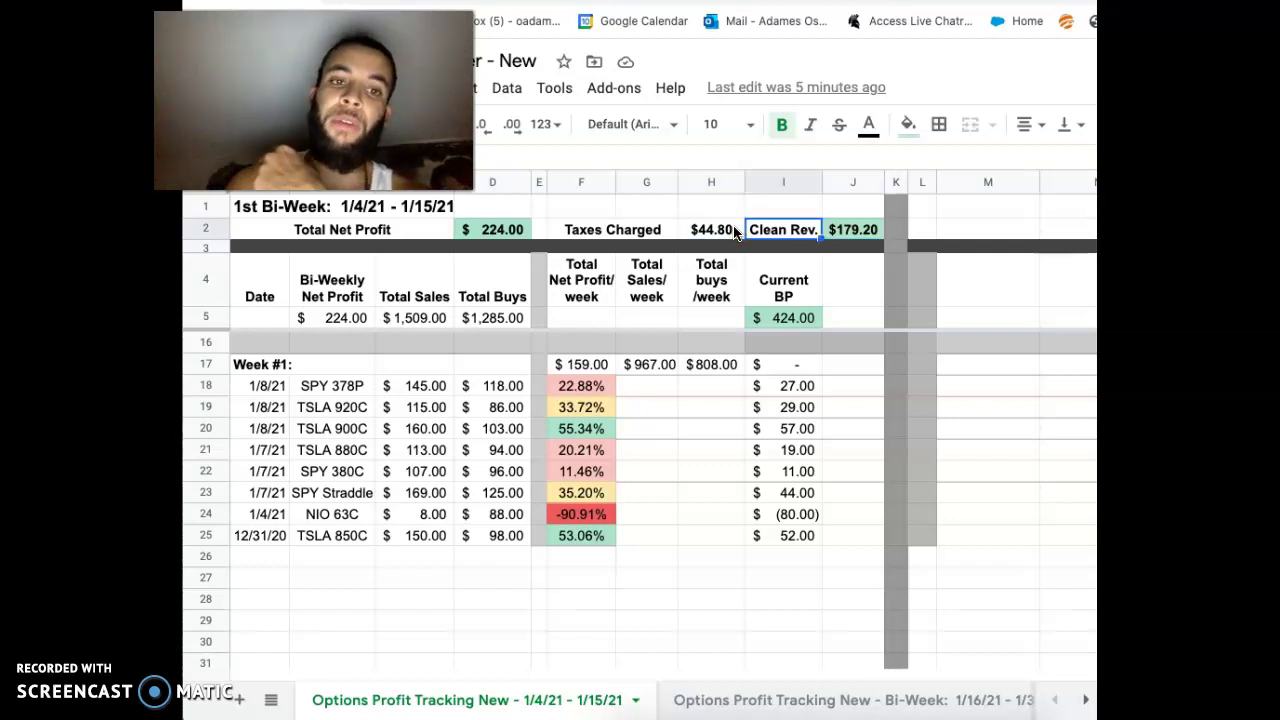
pyautogui.press('Right')
pyautogui.press('Right')
pyautogui.press('Right')
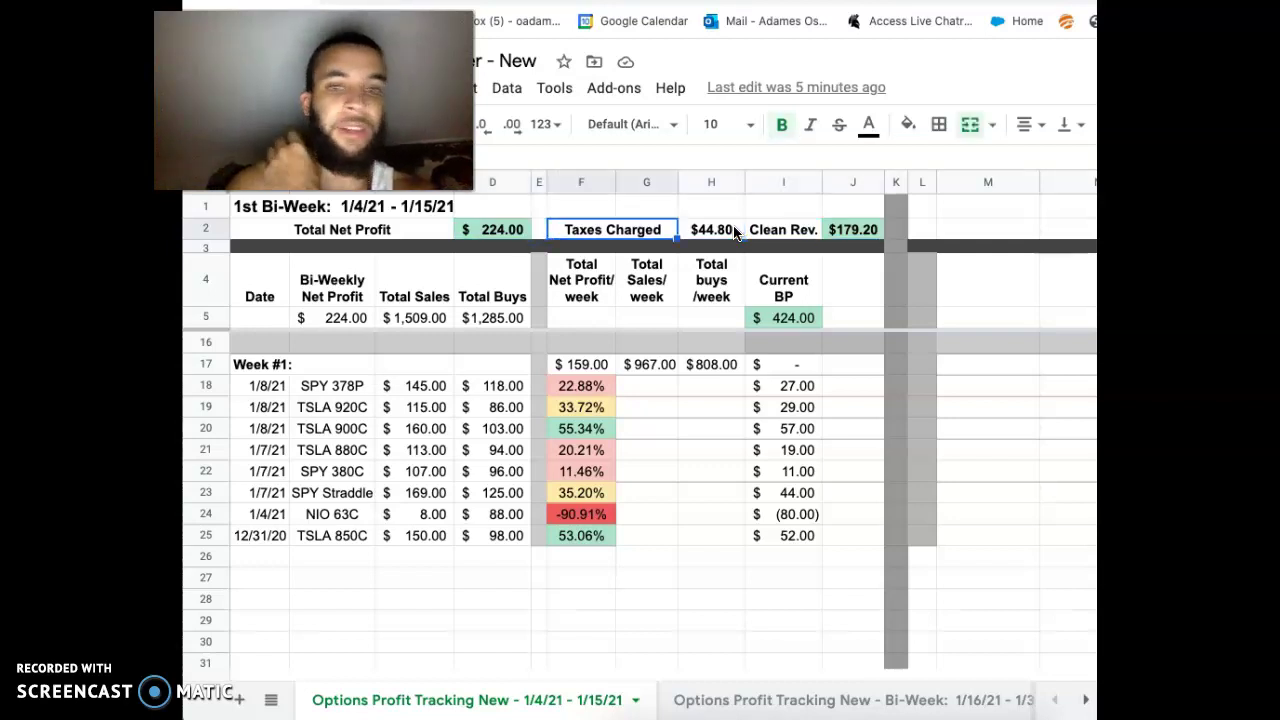
# Step: Go through the sale and buy amounts of the individual Week #1 trades in columns C and D
pyautogui.scroll(1, 625, 372)
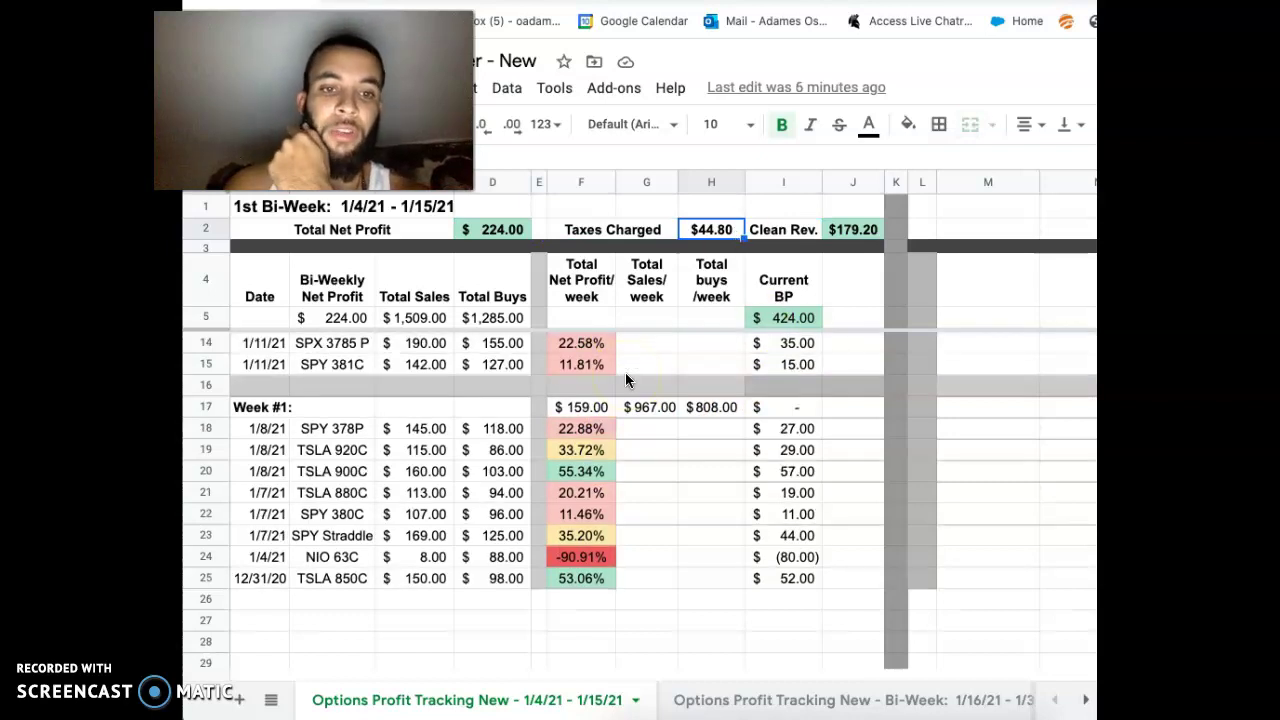
pyautogui.click(430, 430)
pyautogui.press('Down')
pyautogui.press('Down')
pyautogui.press('Down')
pyautogui.press('Down')
pyautogui.press('Down')
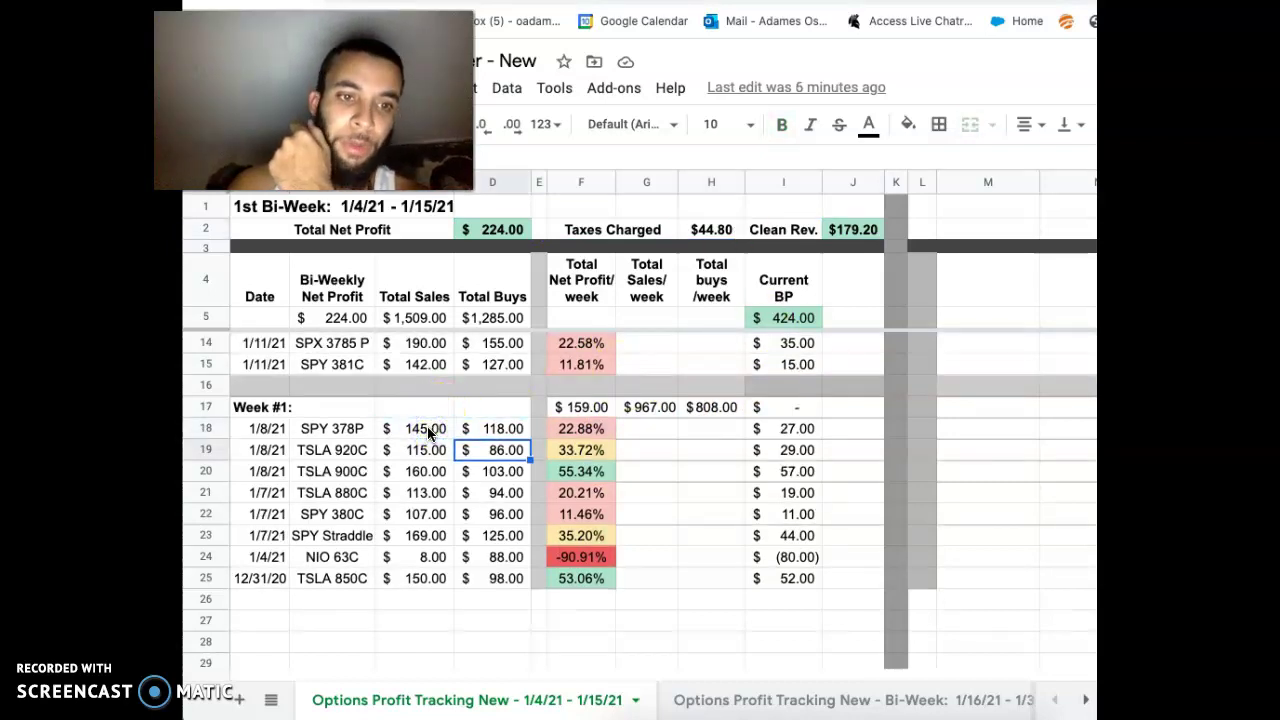
pyautogui.press('Down')
pyautogui.press('Up')
pyautogui.press('Up')
pyautogui.press('Up')
pyautogui.press('Down')
pyautogui.press('Down')
pyautogui.press('Down')
pyautogui.press('Down')
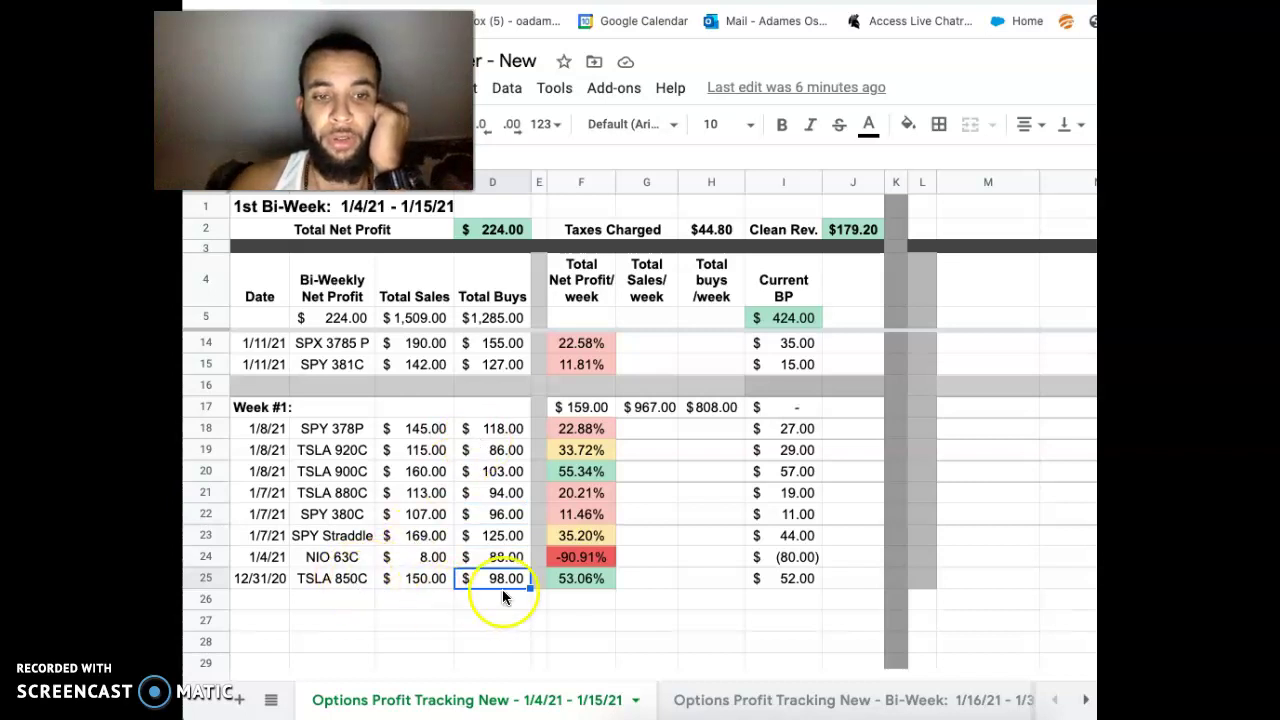
# Step: Examine the TSLA 850C trade in row 25, comparing its contract, sale amount, buy amount and return percentage
pyautogui.press('Left')
pyautogui.press('Left')
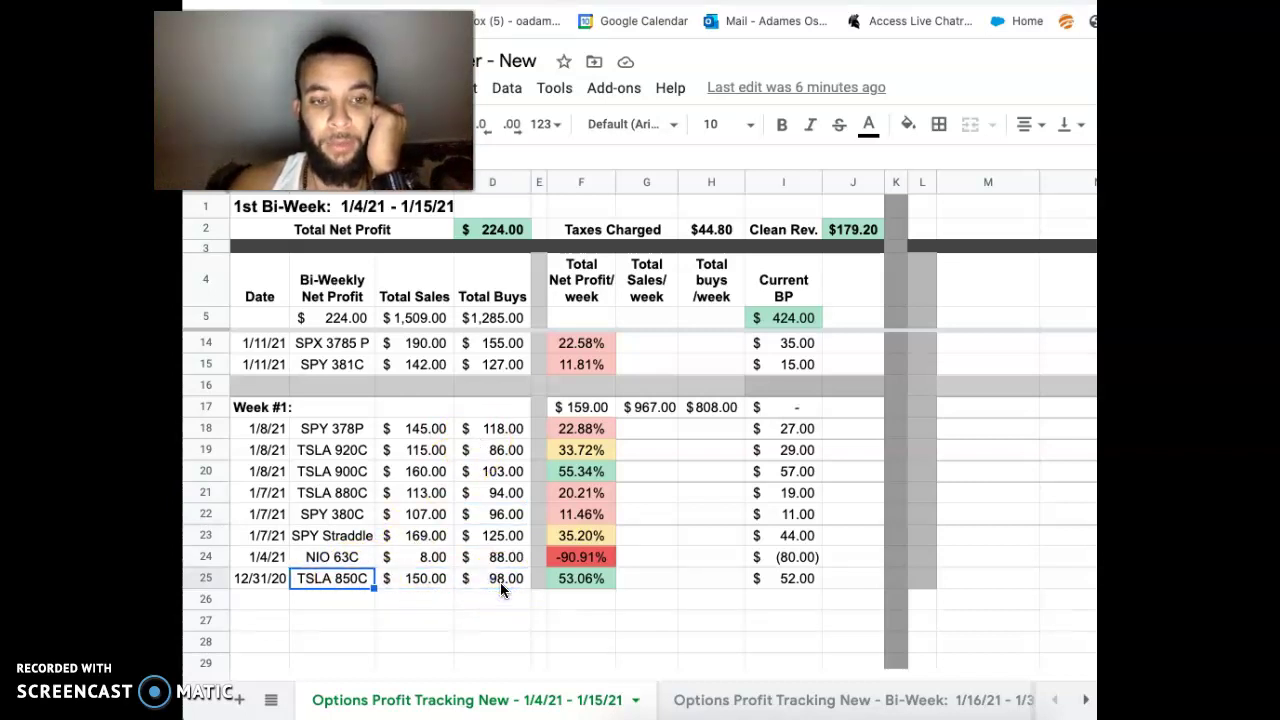
pyautogui.press('Right')
pyautogui.press('Right')
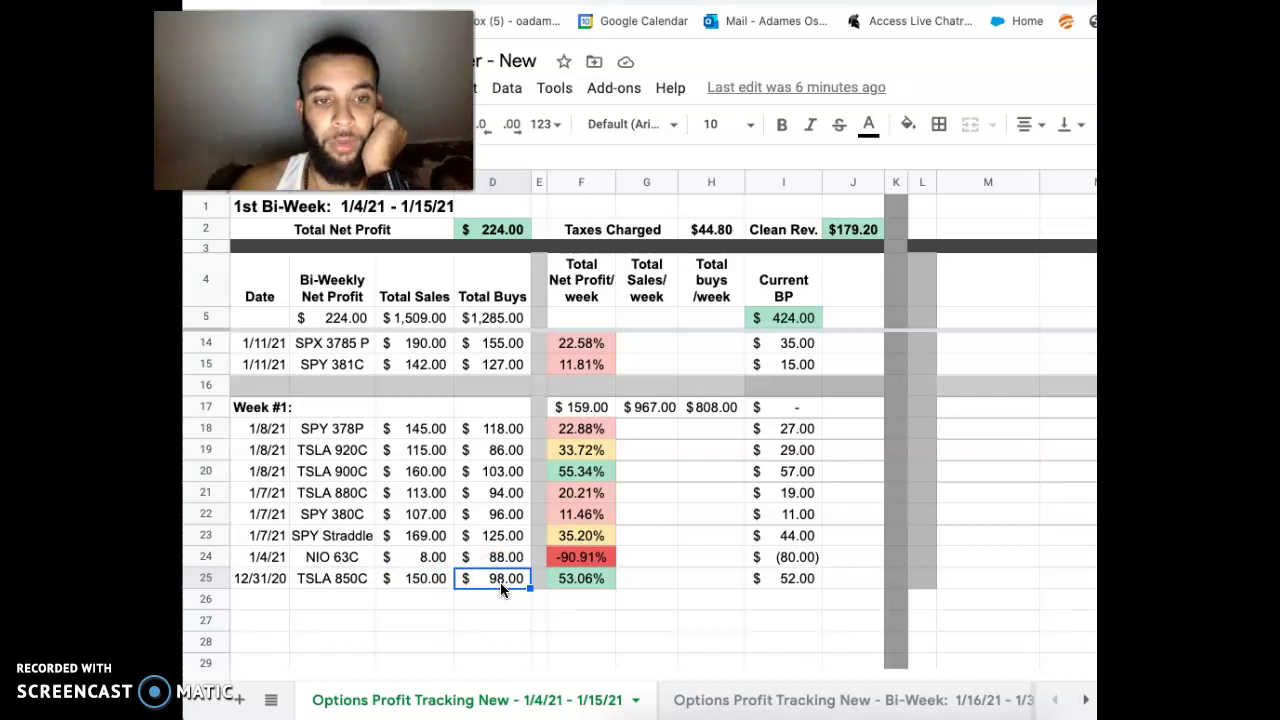
pyautogui.press('Left')
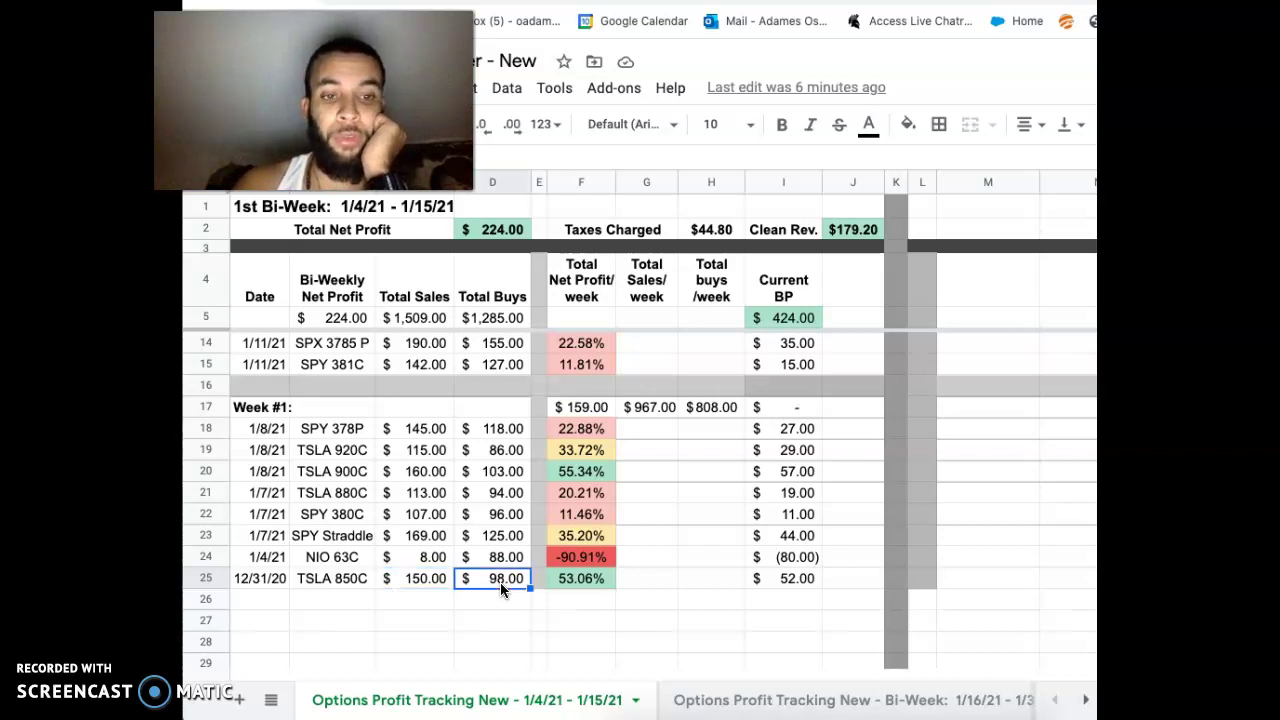
pyautogui.press('Right')
pyautogui.press('Right')
pyautogui.press('Right')
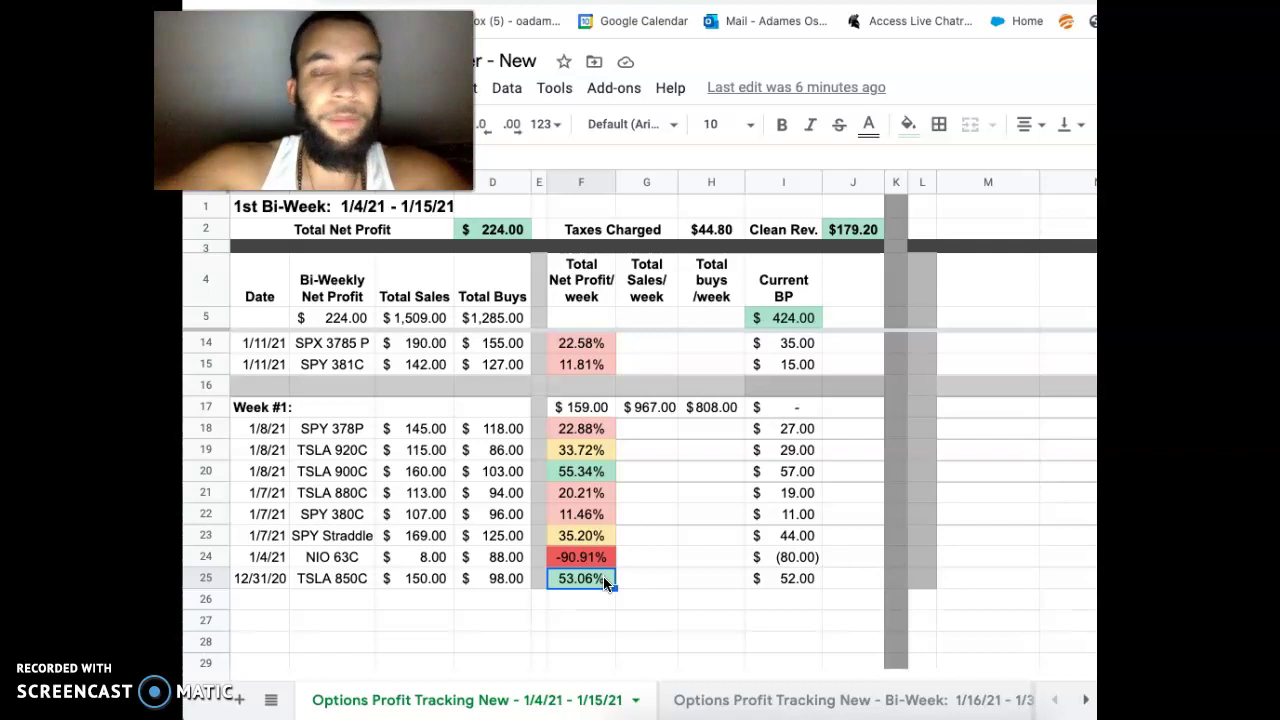
pyautogui.click(510, 580)
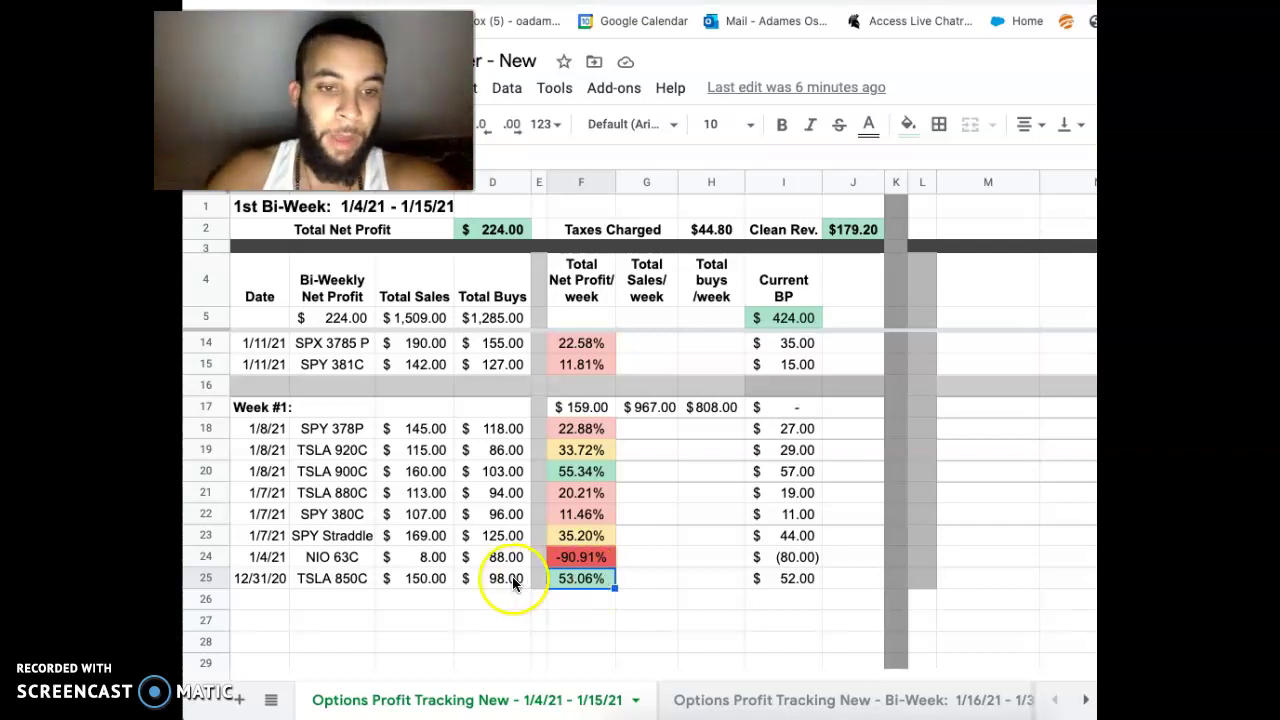
pyautogui.press('Right')
pyautogui.press('Right')
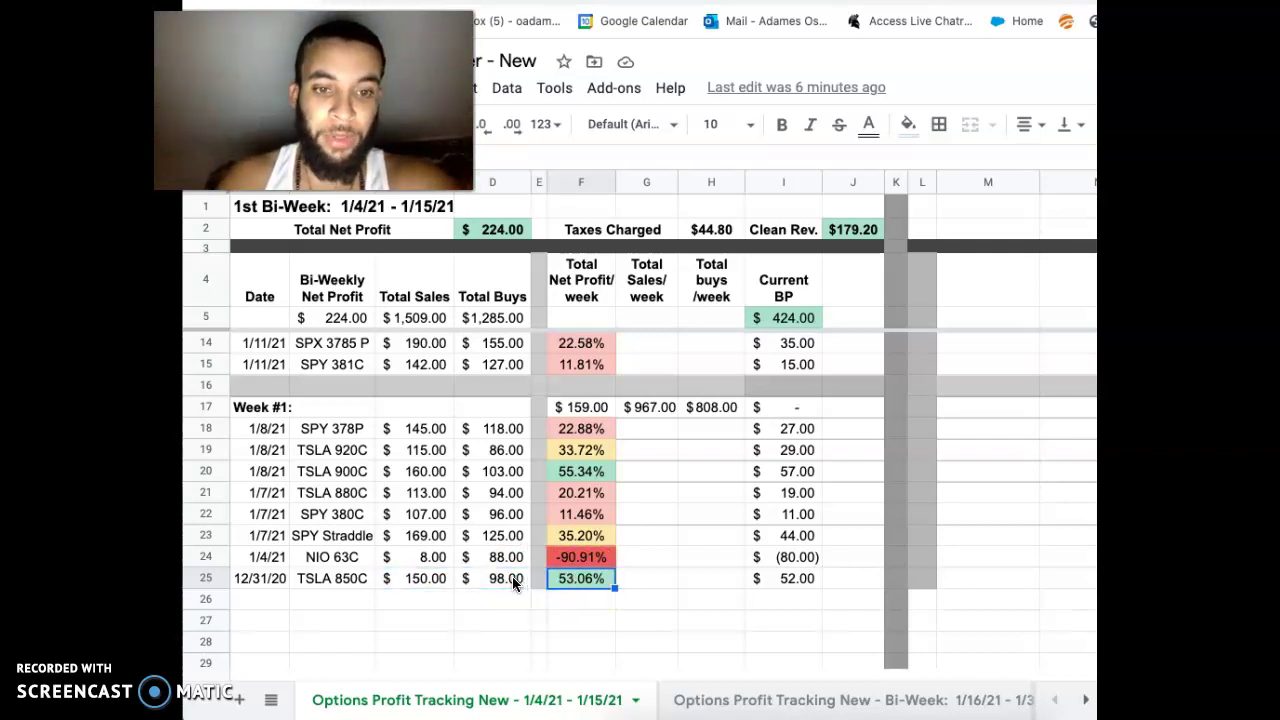
# Step: Compare the color-coded return percentages of the Week #1 trades from SPY 378P down to NIO 63C
pyautogui.press('Up')
pyautogui.press('Up')
pyautogui.press('Up')
pyautogui.press('Up')
pyautogui.press('Up')
pyautogui.press('Down')
pyautogui.press('Down')
pyautogui.press('Down')
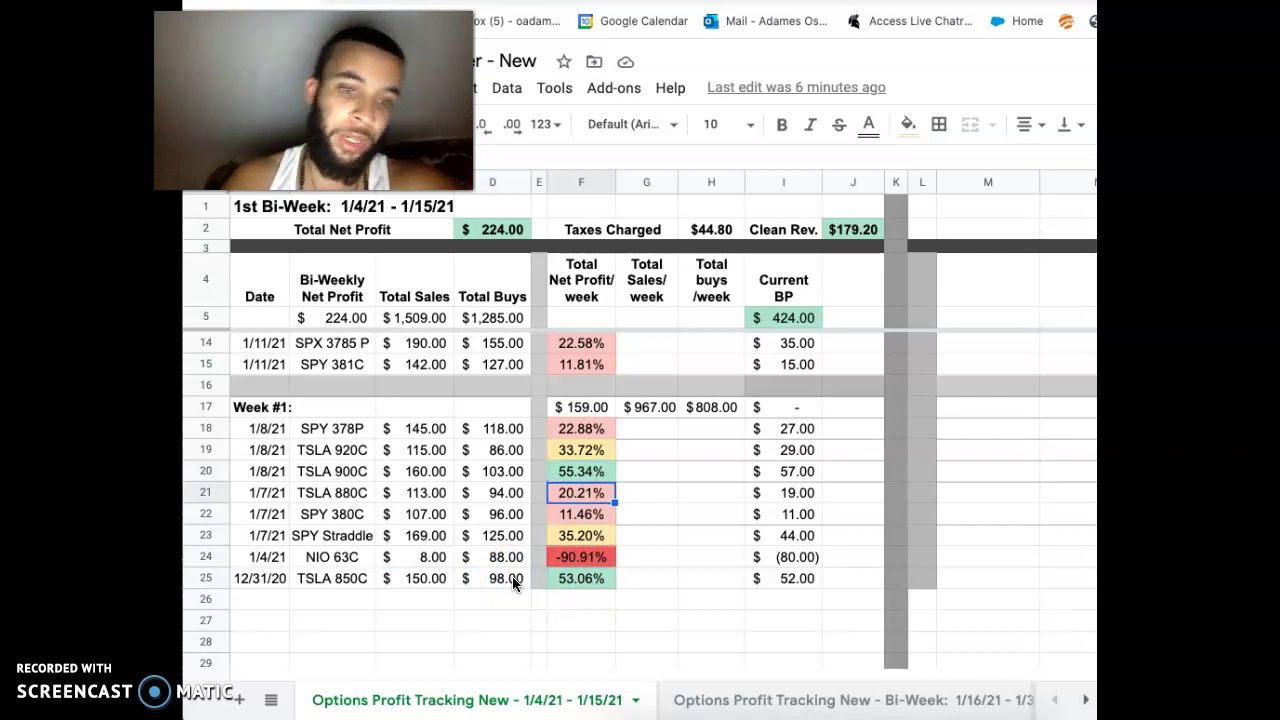
pyautogui.press('Up')
pyautogui.press('Up')
pyautogui.press('Up')
pyautogui.press('Up')
pyautogui.press('Up')
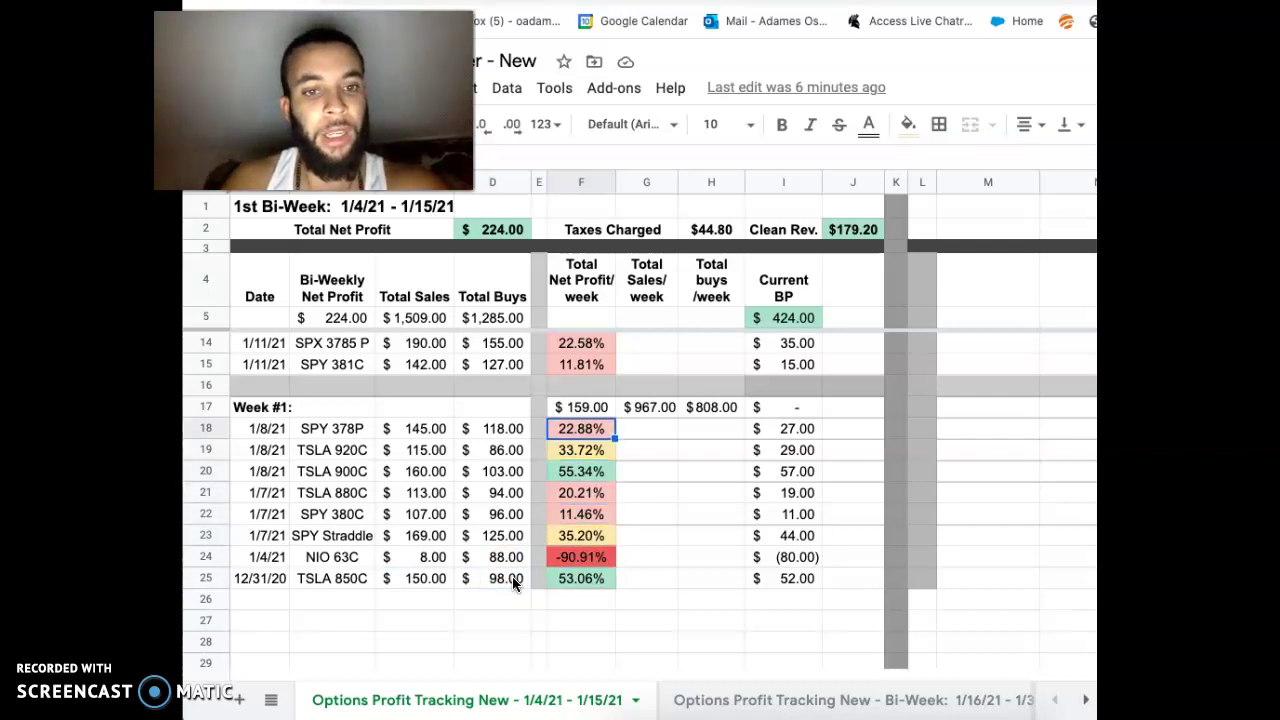
pyautogui.press('Down')
pyautogui.press('Down')
pyautogui.press('Down')
pyautogui.press('Down')
pyautogui.press('Up')
pyautogui.press('Up')
pyautogui.press('Down')
pyautogui.press('Down')
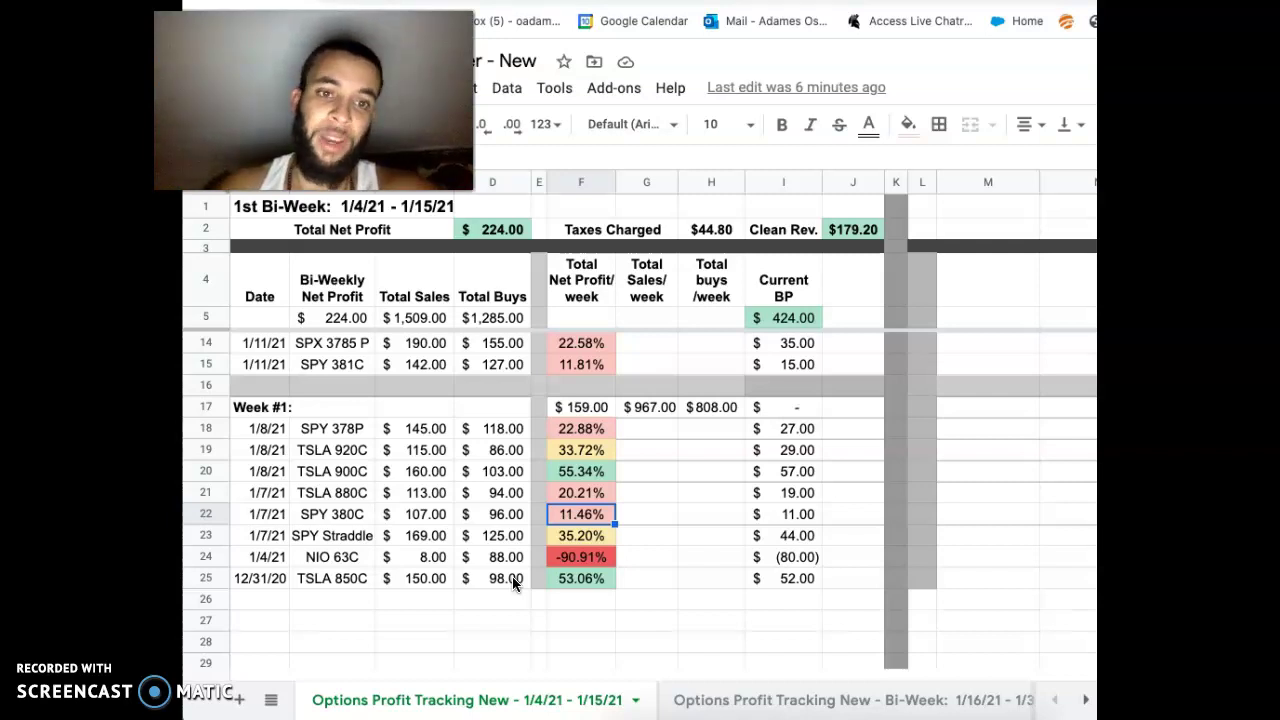
pyautogui.press('Down')
pyautogui.press('Down')
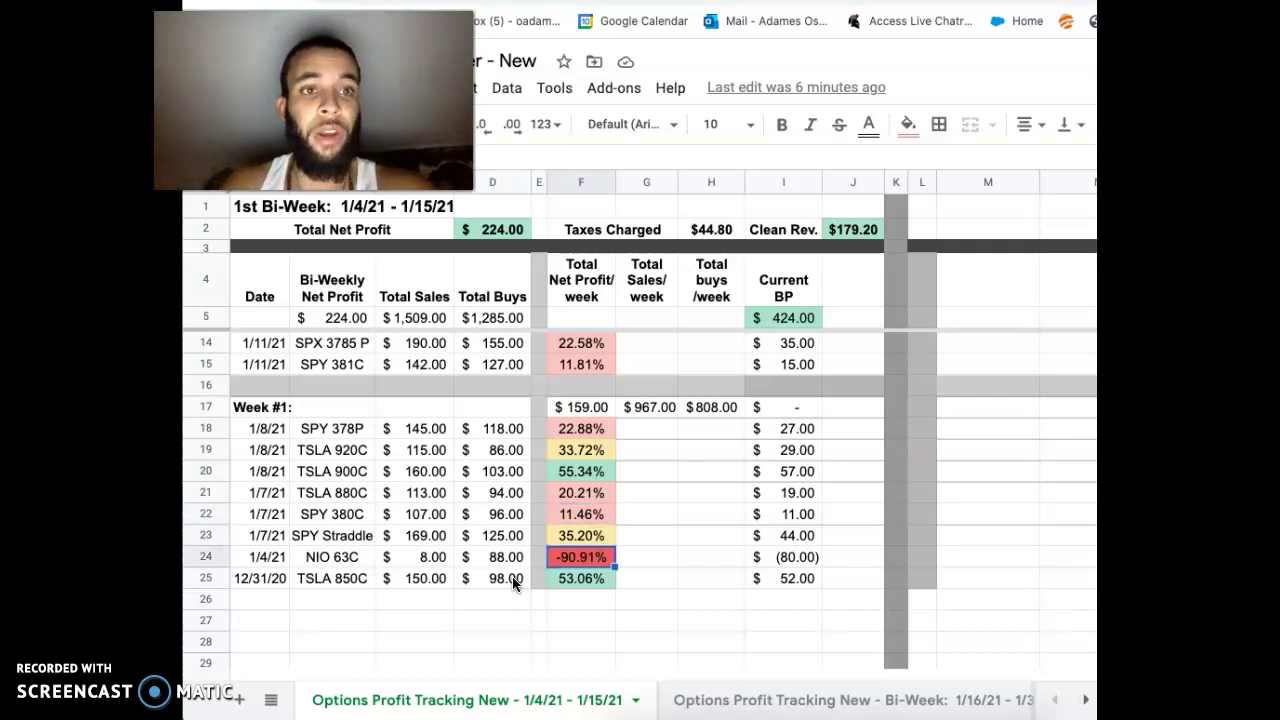
pyautogui.press('Up')
pyautogui.press('Up')
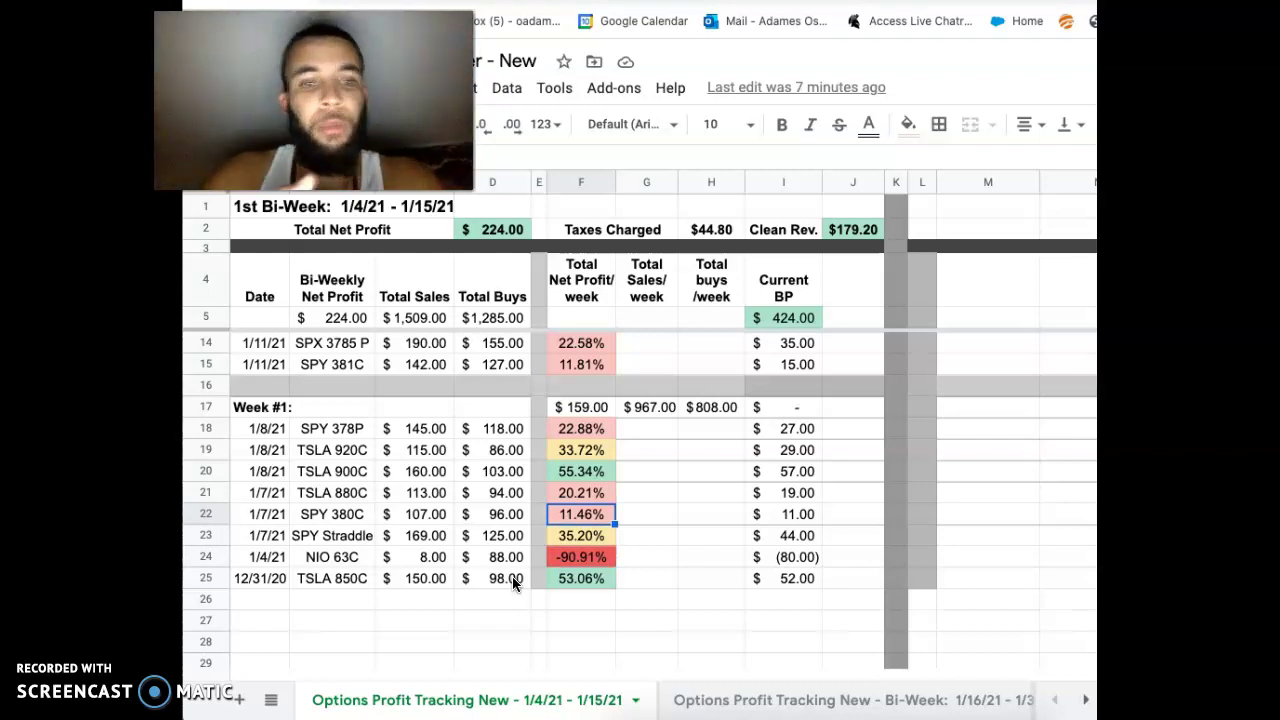
pyautogui.press('Left')
pyautogui.press('Down')
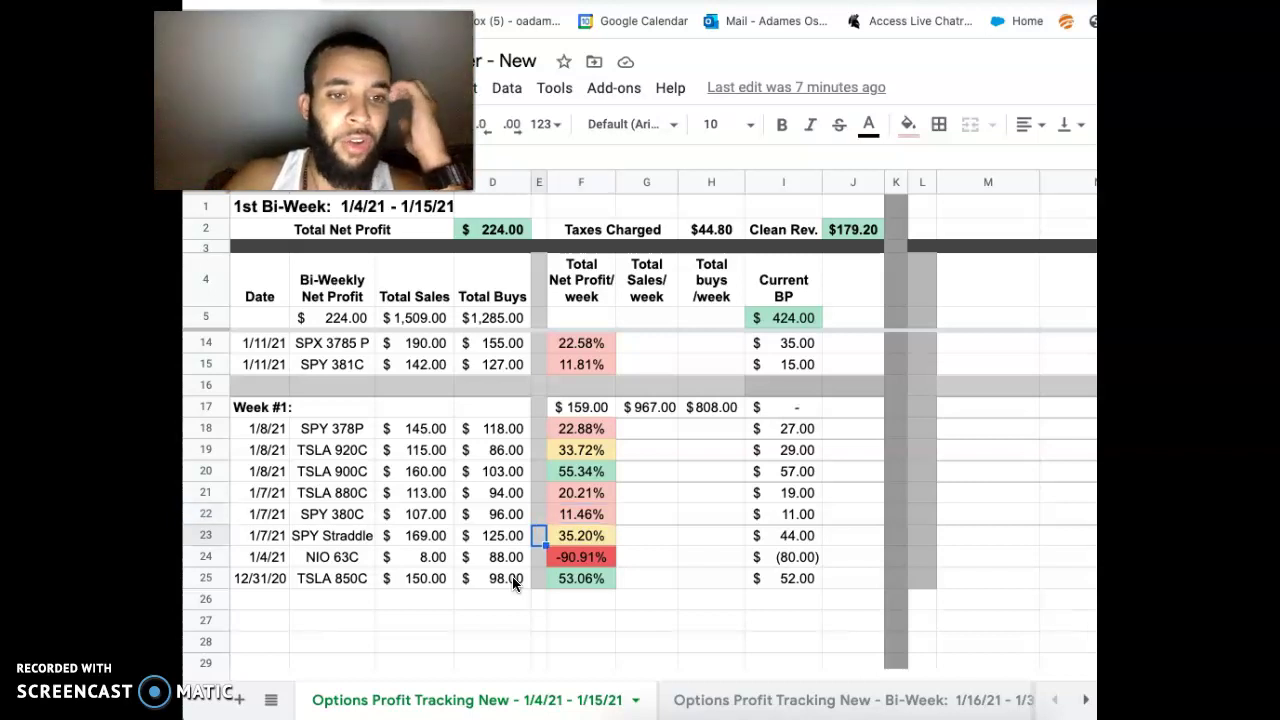
# Step: Go through the buy amounts of the Week #1 trades in column D, from TSLA 850C up to TSLA 920C
pyautogui.press('Down')
pyautogui.press('Left')
pyautogui.press('Down')
pyautogui.press('Up')
pyautogui.press('Up')
pyautogui.press('Up')
pyautogui.press('Up')
pyautogui.press('Up')
pyautogui.press('Up')
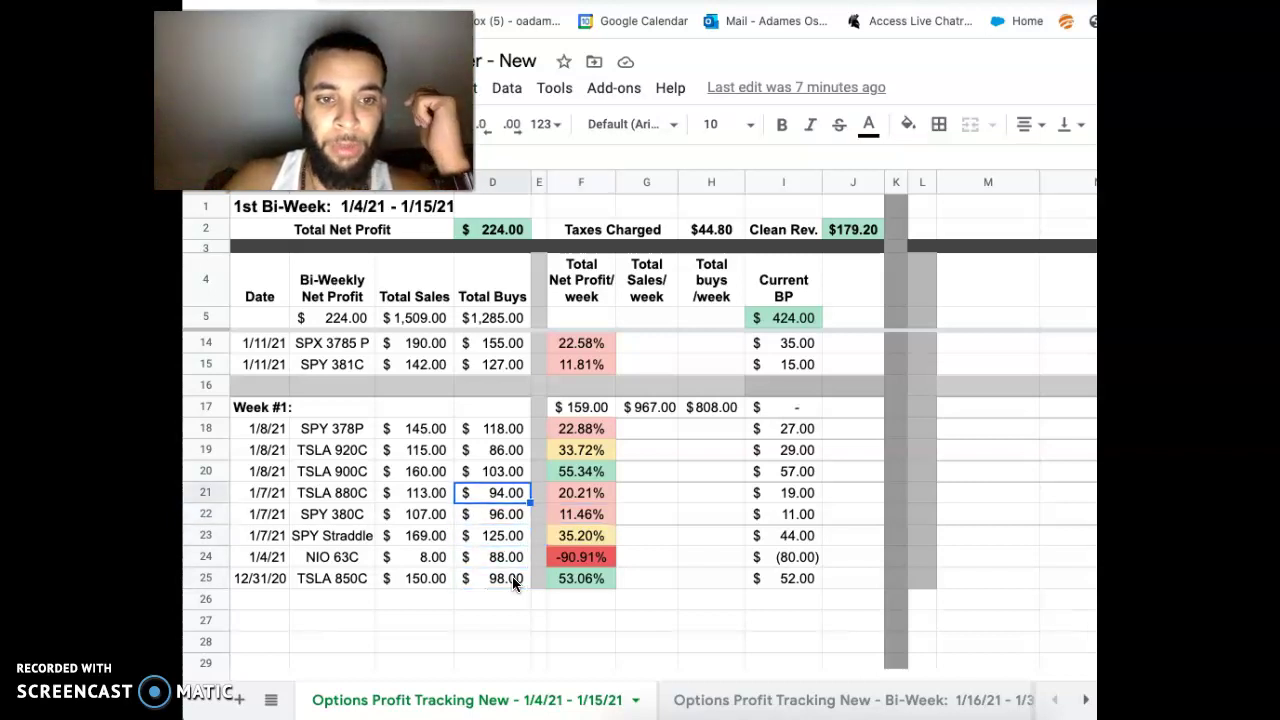
pyautogui.press('Up')
pyautogui.press('Down')
pyautogui.press('Down')
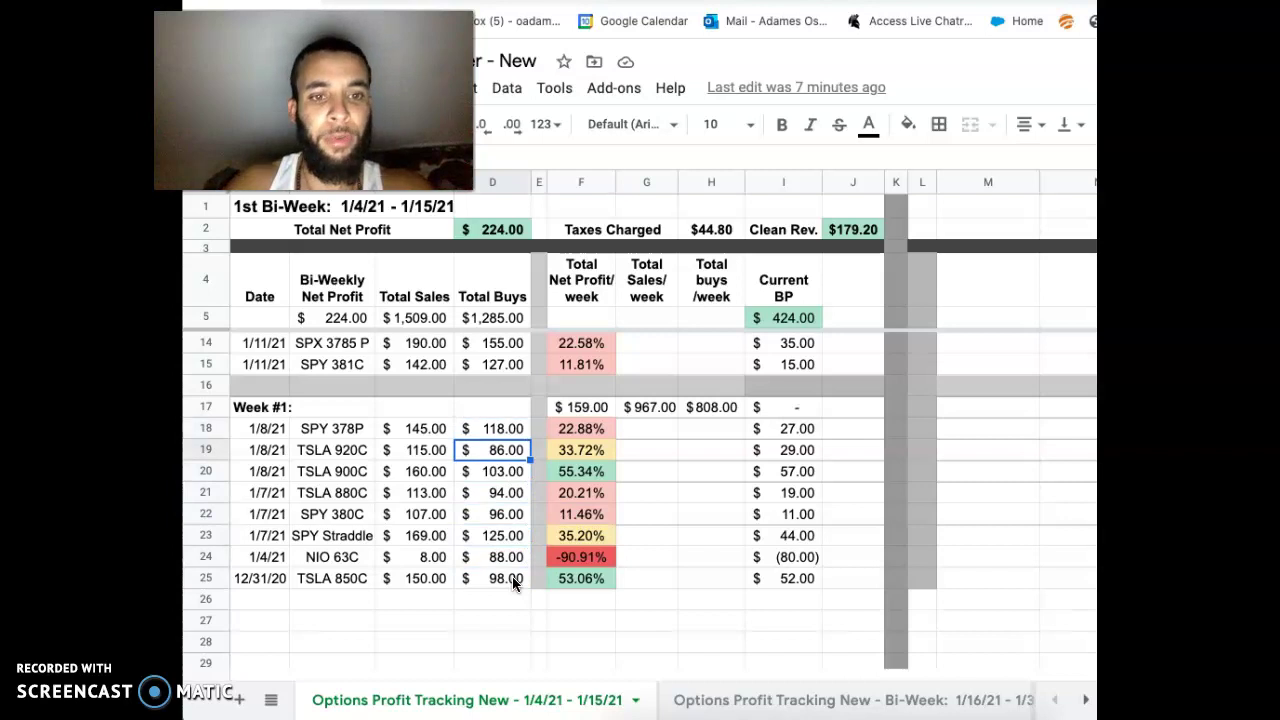
pyautogui.press('Up')
pyautogui.press('Down')
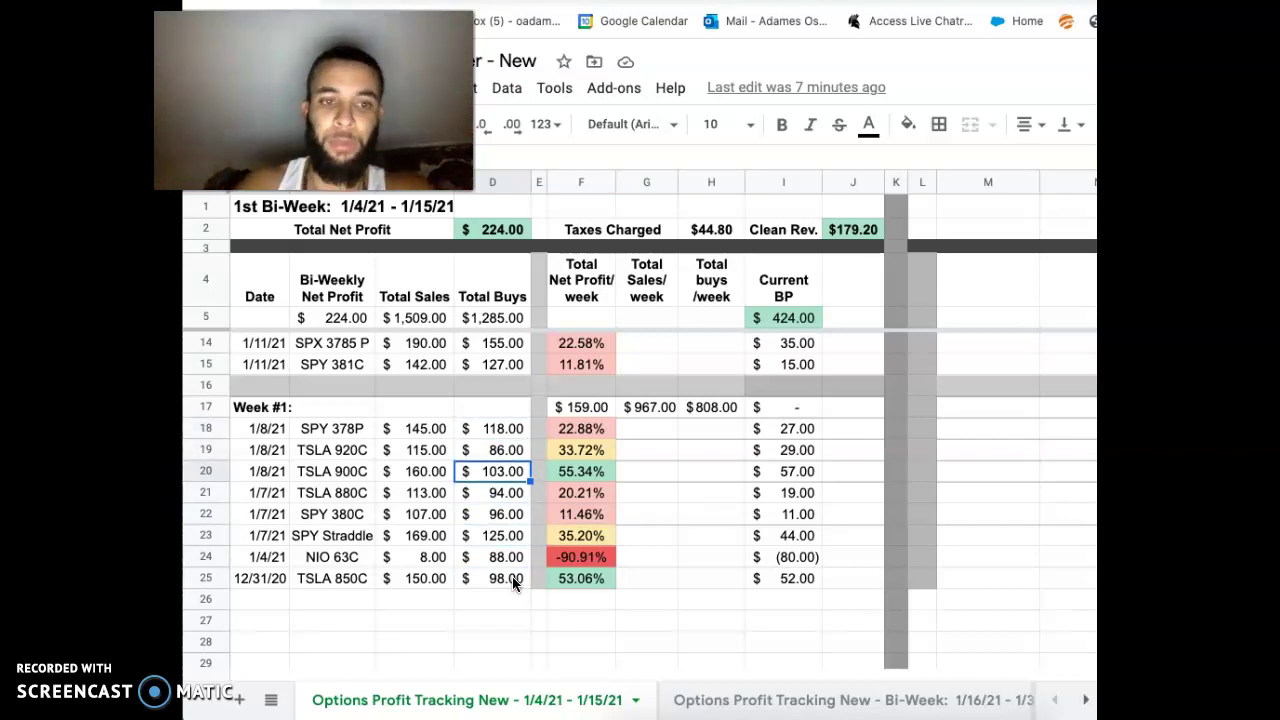
# Step: Compare the contracts, sale amounts and buy amounts of the Week #1 trades across columns B to D
pyautogui.press('Left')
pyautogui.press('Up')
pyautogui.press('Up')
pyautogui.press('Down')
pyautogui.press('Down')
pyautogui.press('Down')
pyautogui.press('Down')
pyautogui.press('Down')
pyautogui.press('Down')
pyautogui.press('Down')
pyautogui.press('Right')
pyautogui.press('Right')
pyautogui.press('Up')
pyautogui.press('Left')
pyautogui.press('Up')
pyautogui.press('Up')
pyautogui.press('Up')
pyautogui.press('Up')
pyautogui.press('Left')
pyautogui.press('Down')
pyautogui.press('Down')
pyautogui.press('Down')
pyautogui.press('Down')
pyautogui.press('Right')
pyautogui.press('Left')
pyautogui.press('Right')
pyautogui.press('Left')
# Step: Examine the dollar profit or loss of each Week #1 trade in column I, from SPY 378P to TSLA 850C
pyautogui.press('Left')
pyautogui.press('Right')
pyautogui.press('Right')
pyautogui.press('Right')
pyautogui.press('Right')
pyautogui.press('Right')
pyautogui.press('Right')
pyautogui.press('Right')
pyautogui.press('Up')
pyautogui.press('Down')
pyautogui.press('Down')
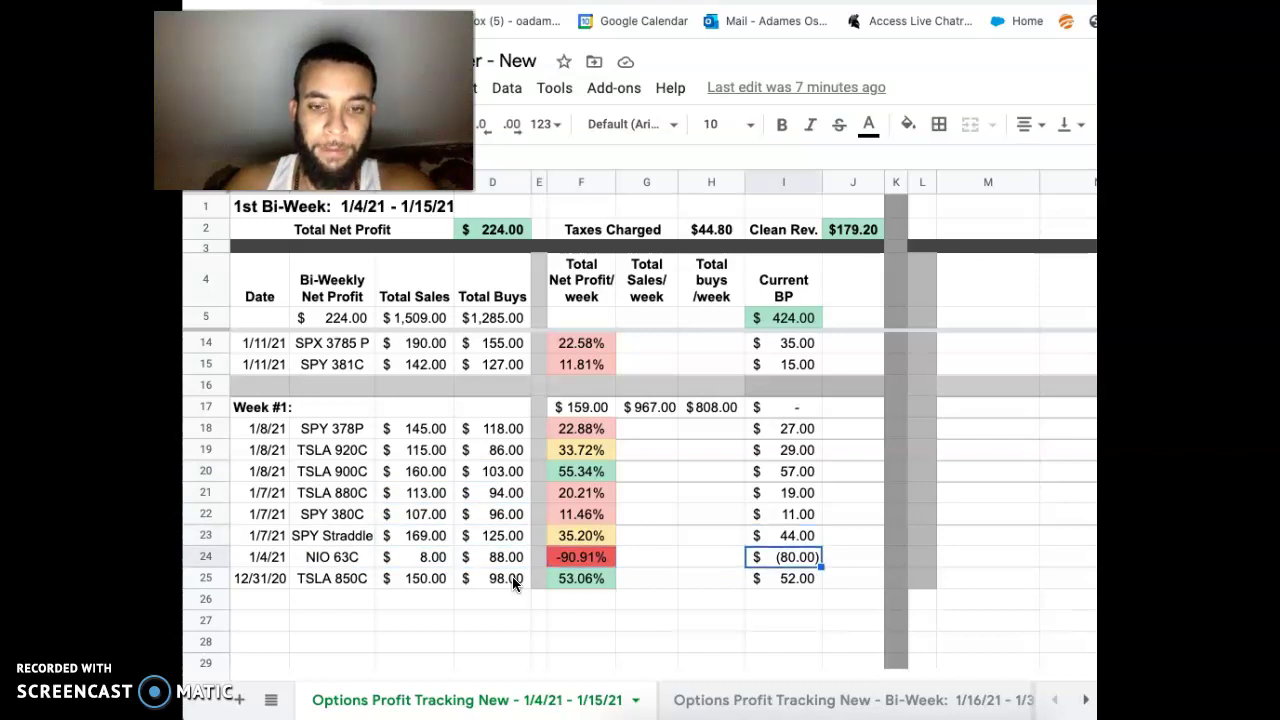
pyautogui.press('Up')
pyautogui.press('Up')
pyautogui.press('Up')
pyautogui.press('Up')
pyautogui.press('Up')
pyautogui.press('Up')
pyautogui.press('Up')
pyautogui.press('Down')
pyautogui.press('Down')
pyautogui.press('Down')
pyautogui.press('Down')
pyautogui.press('Down')
pyautogui.press('Up')
pyautogui.press('Up')
pyautogui.press('Up')
pyautogui.press('Up')
pyautogui.press('Up')
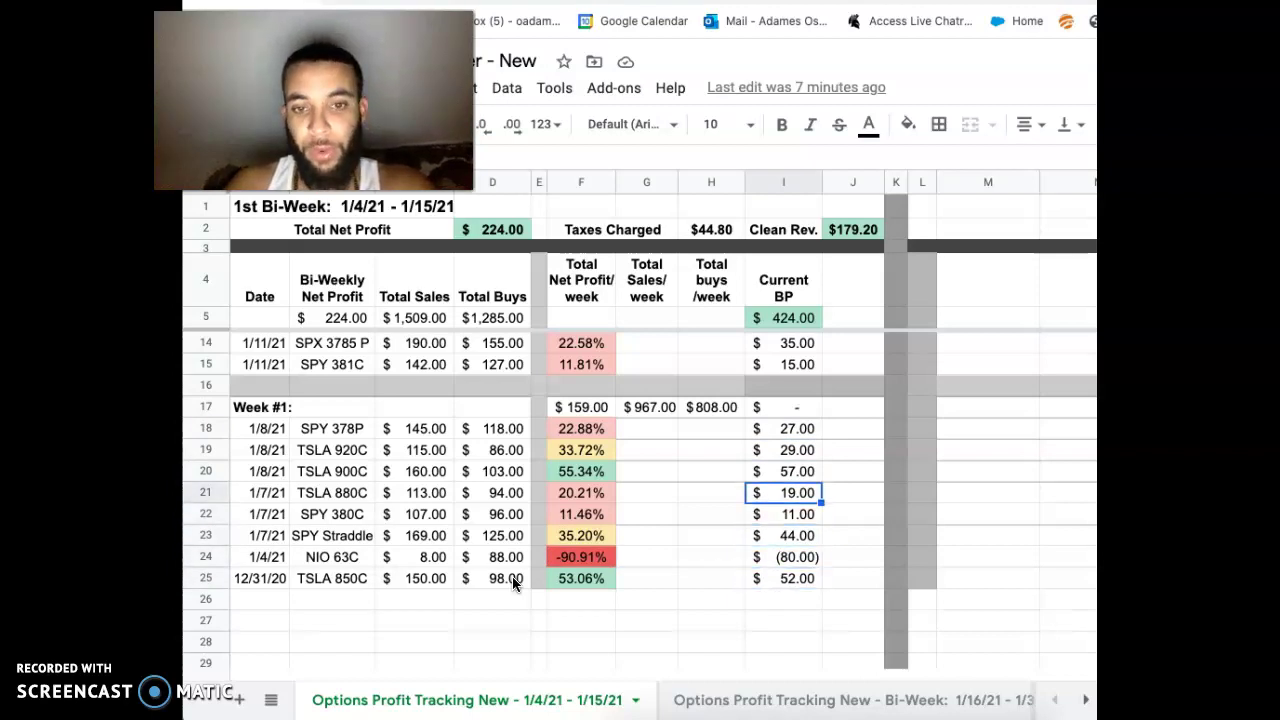
# Step: Check the Week #1 net profit, total sales and total buys in row 17
pyautogui.moveTo(585, 407); pyautogui.dragTo(700, 407)
pyautogui.click(712, 408)
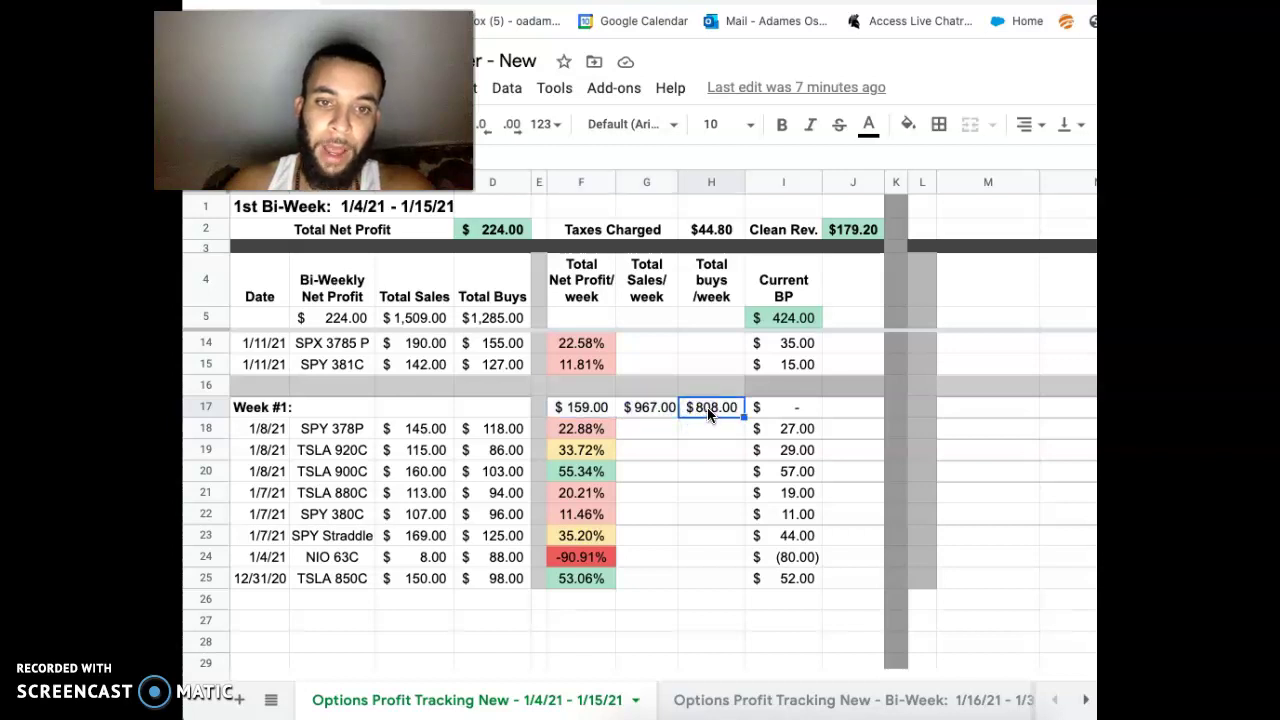
pyautogui.click(652, 407)
pyautogui.click(596, 409)
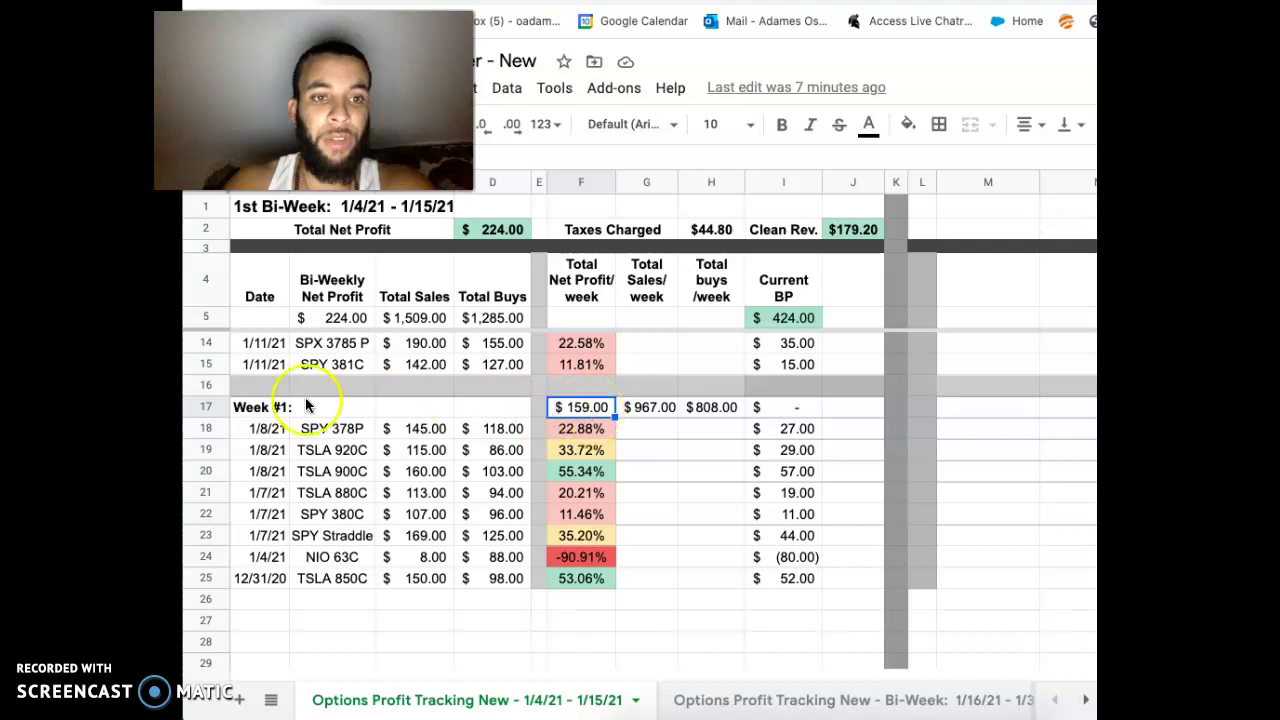
# Step: Highlight the three Week #2 trades dated 1/11/21, from date to buy amount, in rows 13 to 15
pyautogui.scroll(3, 424, 418)
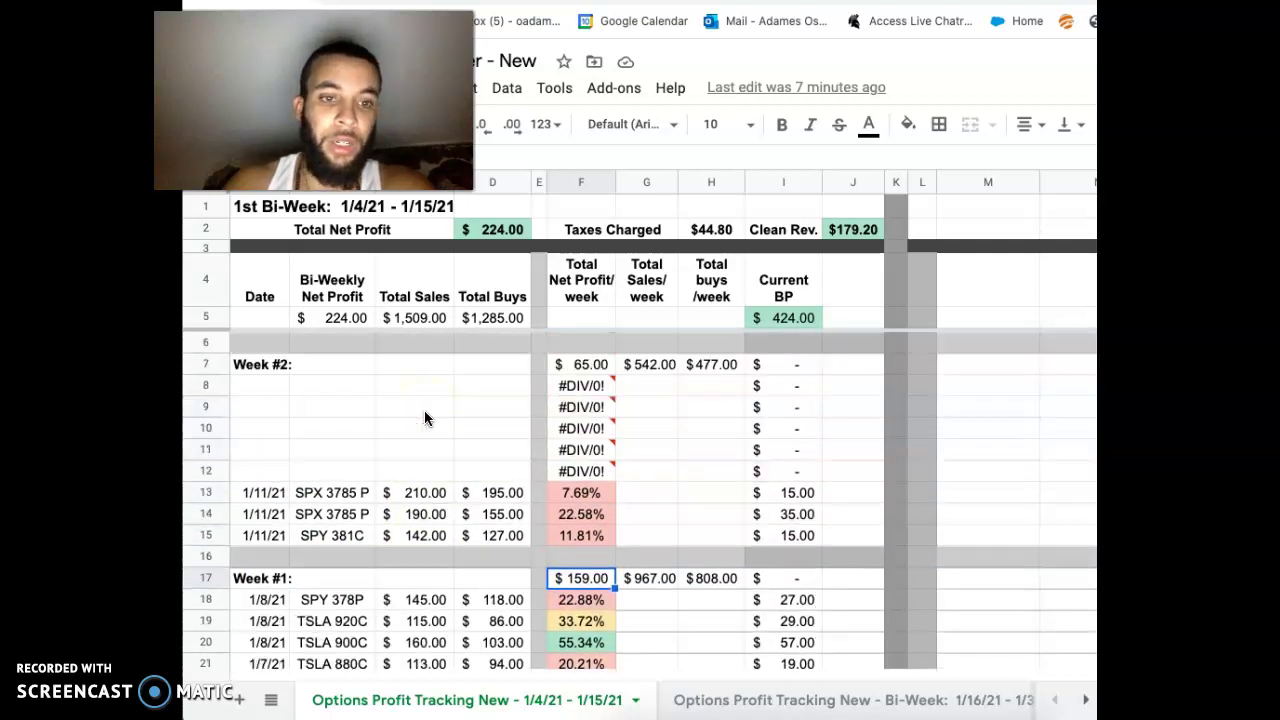
pyautogui.moveTo(264, 492); pyautogui.dragTo(497, 535)
pyautogui.click(497, 535)
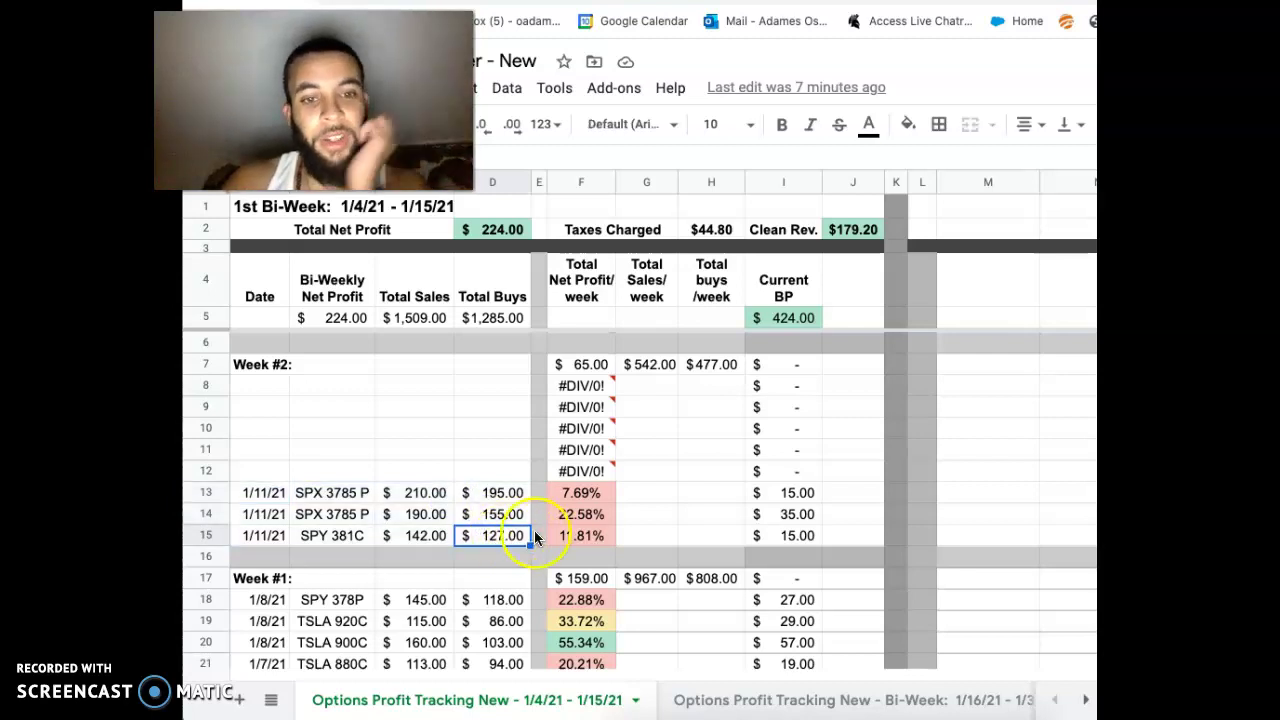
# Step: Examine the SPY 381C trade in row 15, comparing its sale amount, buy amount, return percentage and dollar profit
pyautogui.click(425, 535)
pyautogui.press('Right')
pyautogui.press('Left')
pyautogui.press('Left')
pyautogui.press('Right')
pyautogui.press('Right')
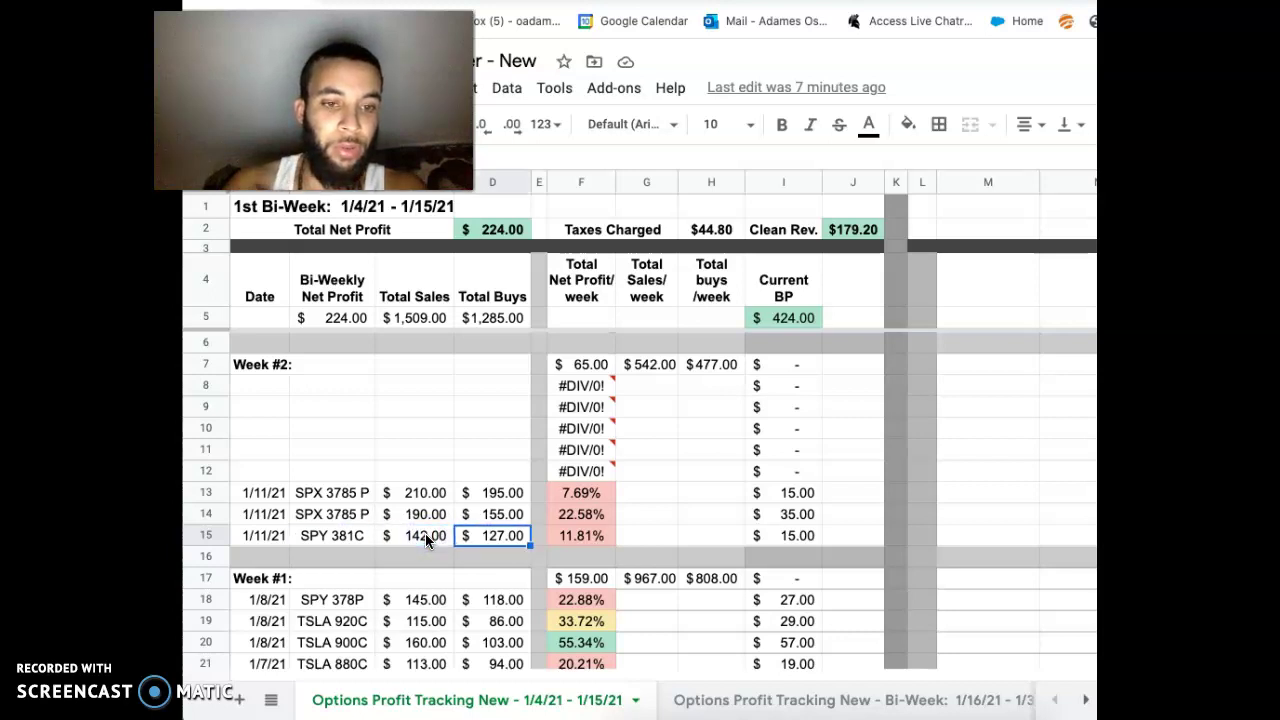
pyautogui.press('Left')
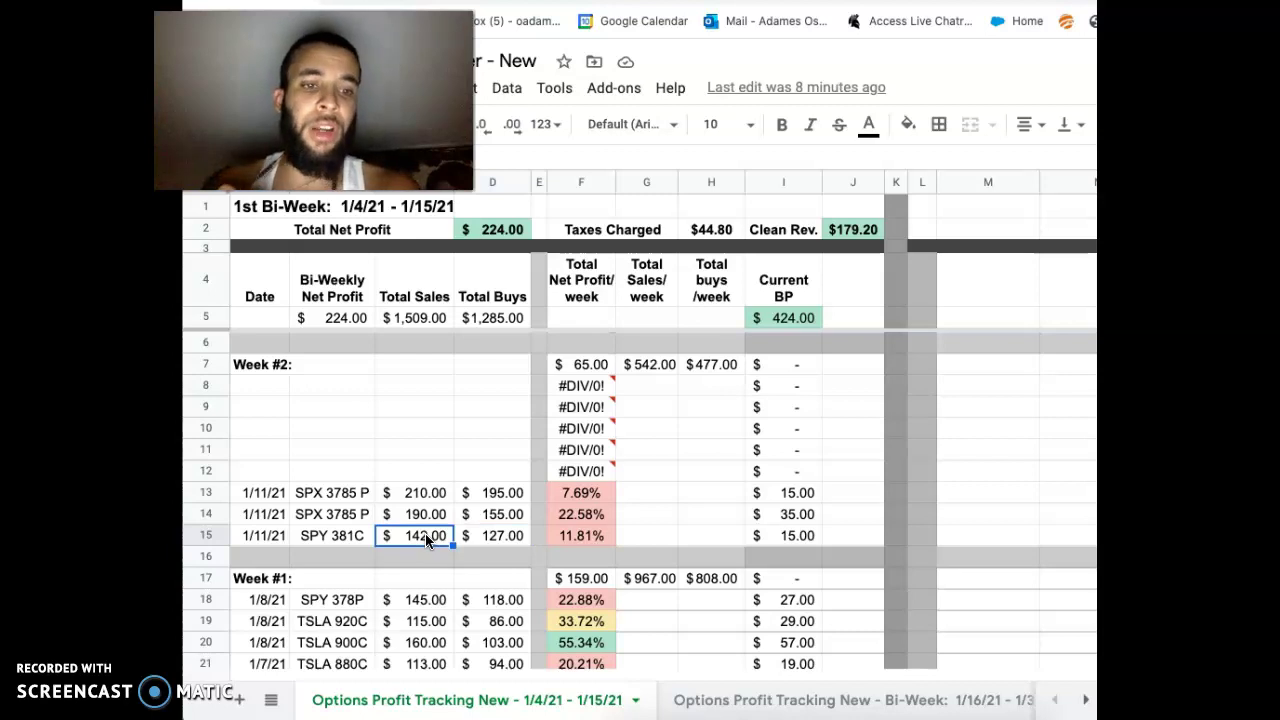
pyautogui.press('Right')
pyautogui.press('Right')
pyautogui.press('Right')
pyautogui.press('Right')
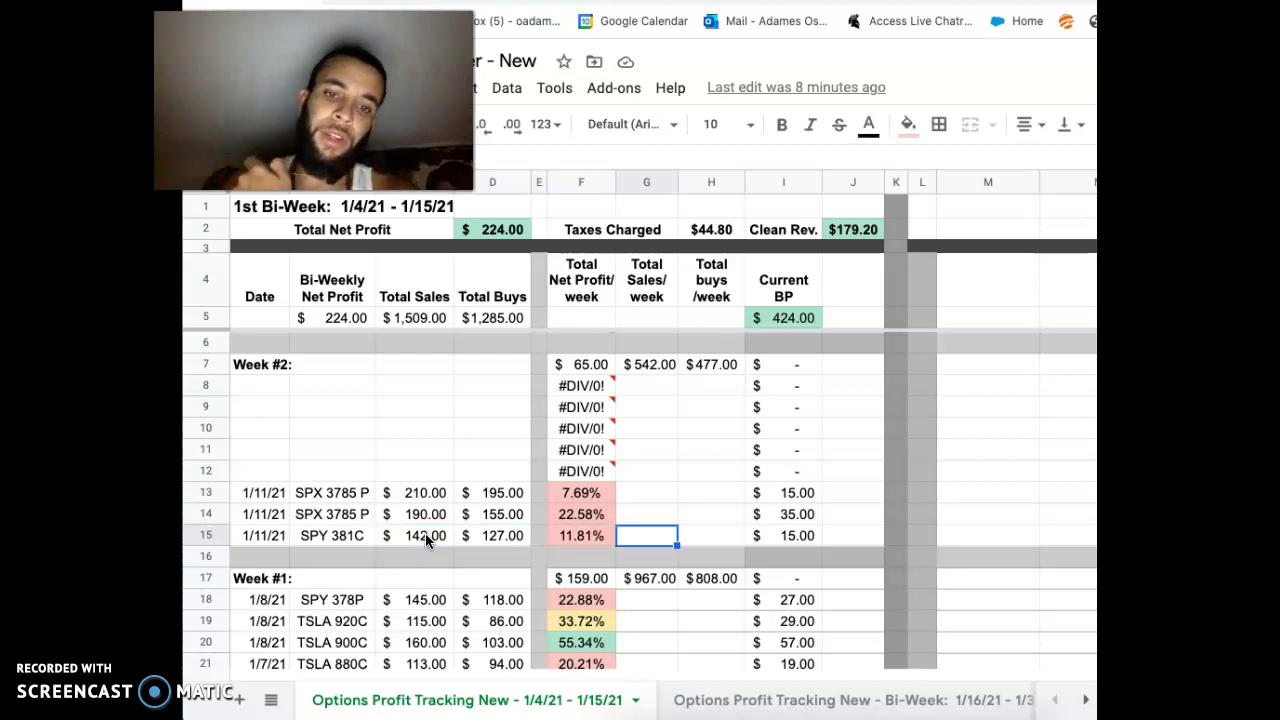
pyautogui.press('Right')
pyautogui.press('Right')
pyautogui.press('Left')
pyautogui.press('Left')
pyautogui.press('Left')
pyautogui.press('Right')
pyautogui.press('Right')
pyautogui.press('Right')
# Step: Examine the SPX 3785 P trade in row 14, comparing its contract, sale amount, buy amount and return percentage
pyautogui.press('Up')
pyautogui.press('Left')
pyautogui.press('Left')
pyautogui.press('Left')
pyautogui.press('Left')
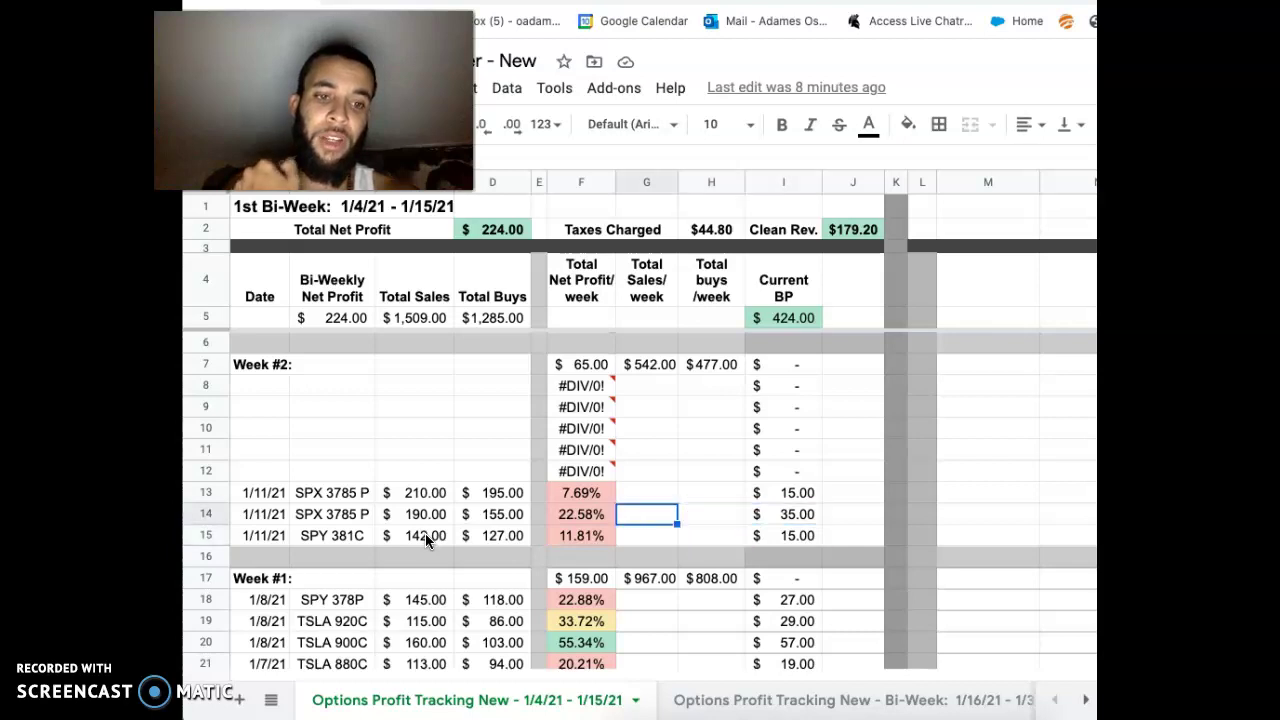
pyautogui.press('Left')
pyautogui.press('Left')
pyautogui.press('Right')
pyautogui.press('Right')
pyautogui.press('Left')
pyautogui.press('Left')
pyautogui.press('Left')
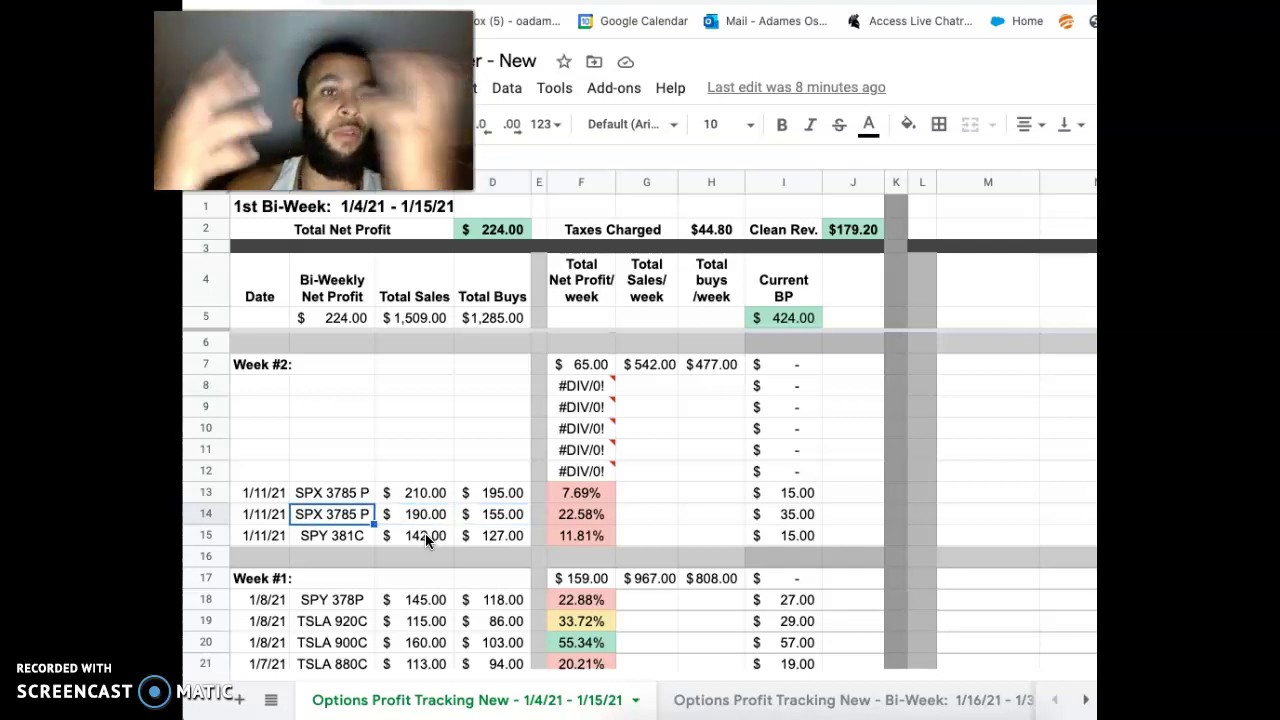
pyautogui.press('Right')
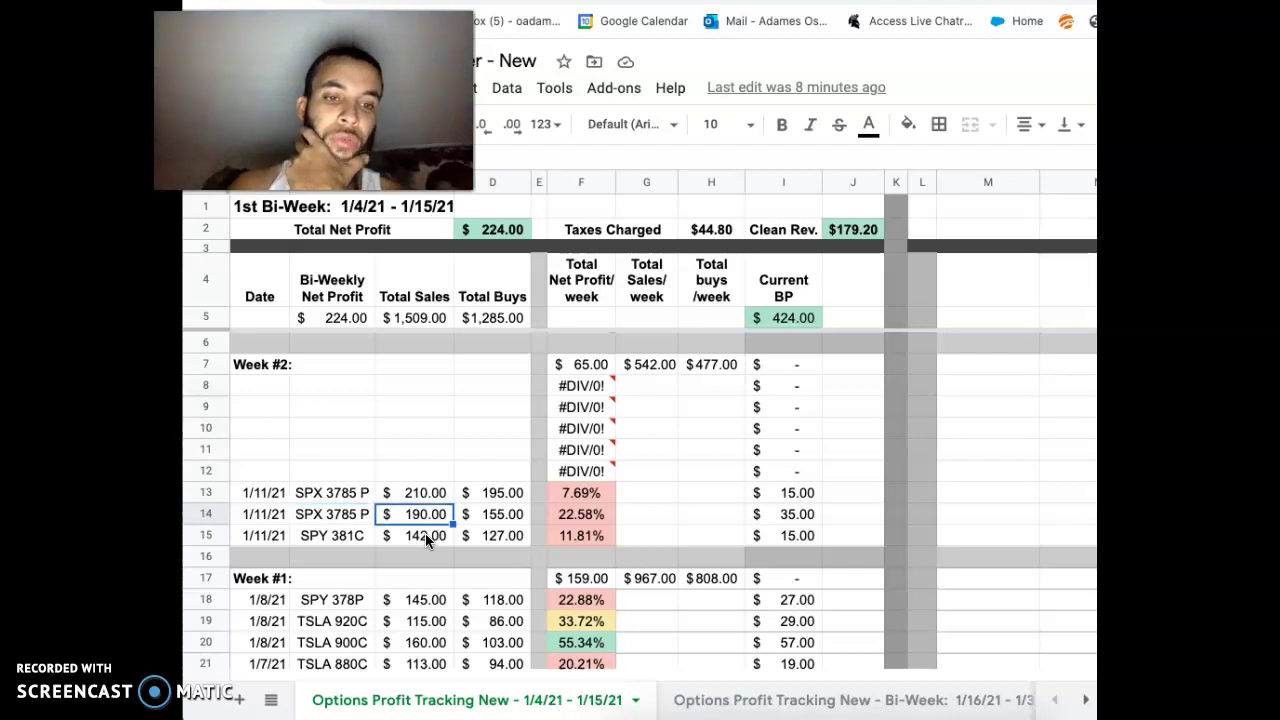
pyautogui.press('Right')
pyautogui.press('Left')
pyautogui.press('Right')
pyautogui.press('Left')
pyautogui.press('Right')
pyautogui.press('Right')
pyautogui.press('Right')
pyautogui.press('Right')
pyautogui.press('Right')
pyautogui.press('Right')
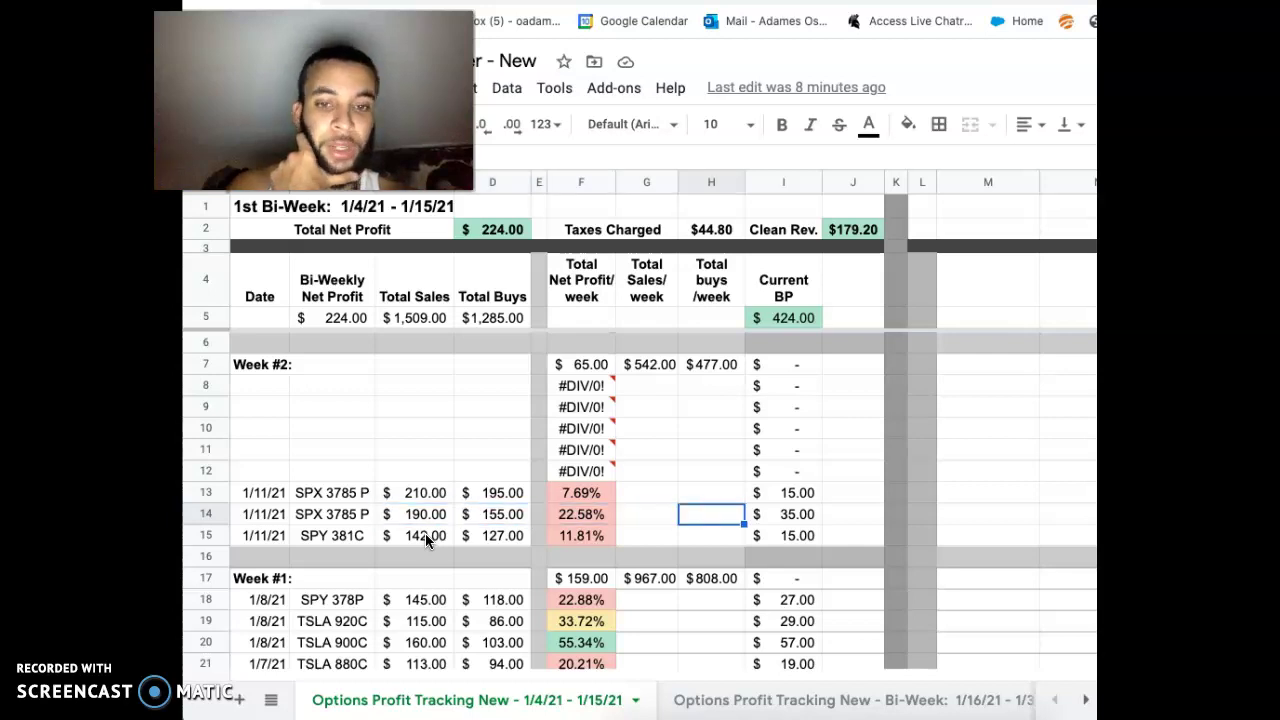
pyautogui.press('Left')
pyautogui.press('Left')
pyautogui.press('Left')
# Step: Examine the SPX 3785 P trade in row 13, comparing its sale amount, buy amount and return percentage
pyautogui.press('Up')
pyautogui.press('Left')
pyautogui.press('Left')
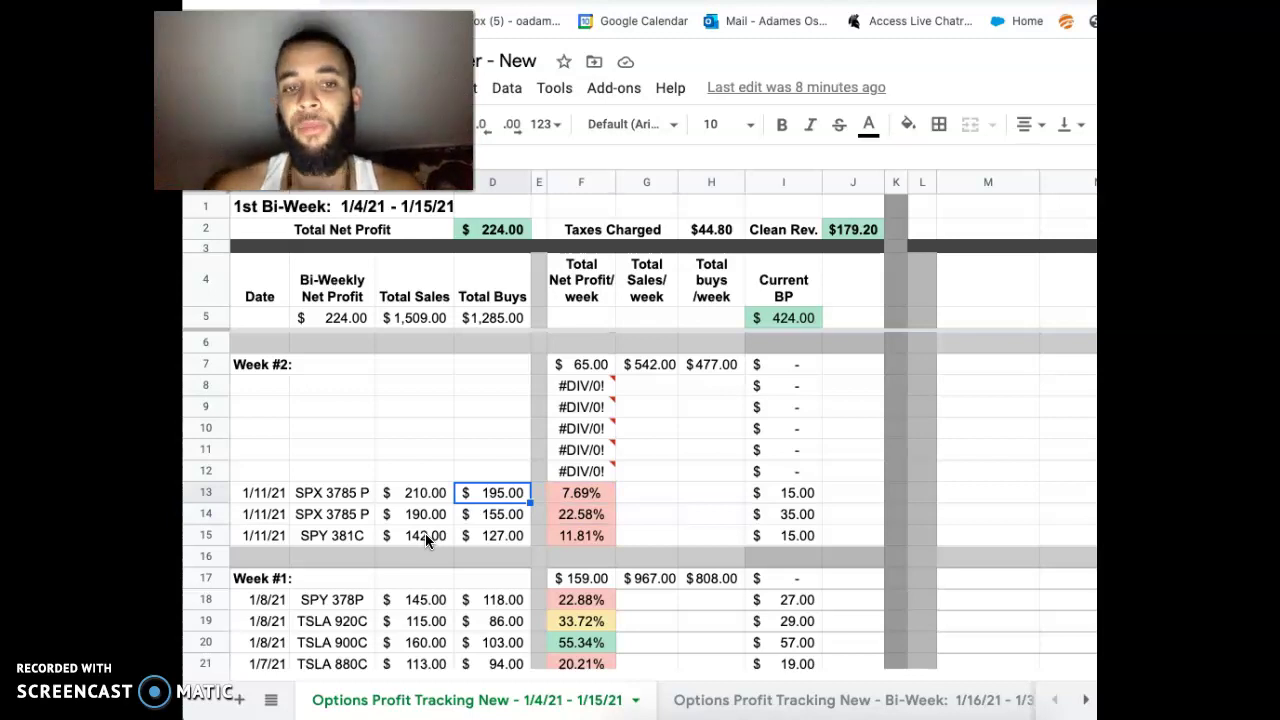
pyautogui.press('Right')
pyautogui.press('Right')
pyautogui.press('Right')
pyautogui.press('Right')
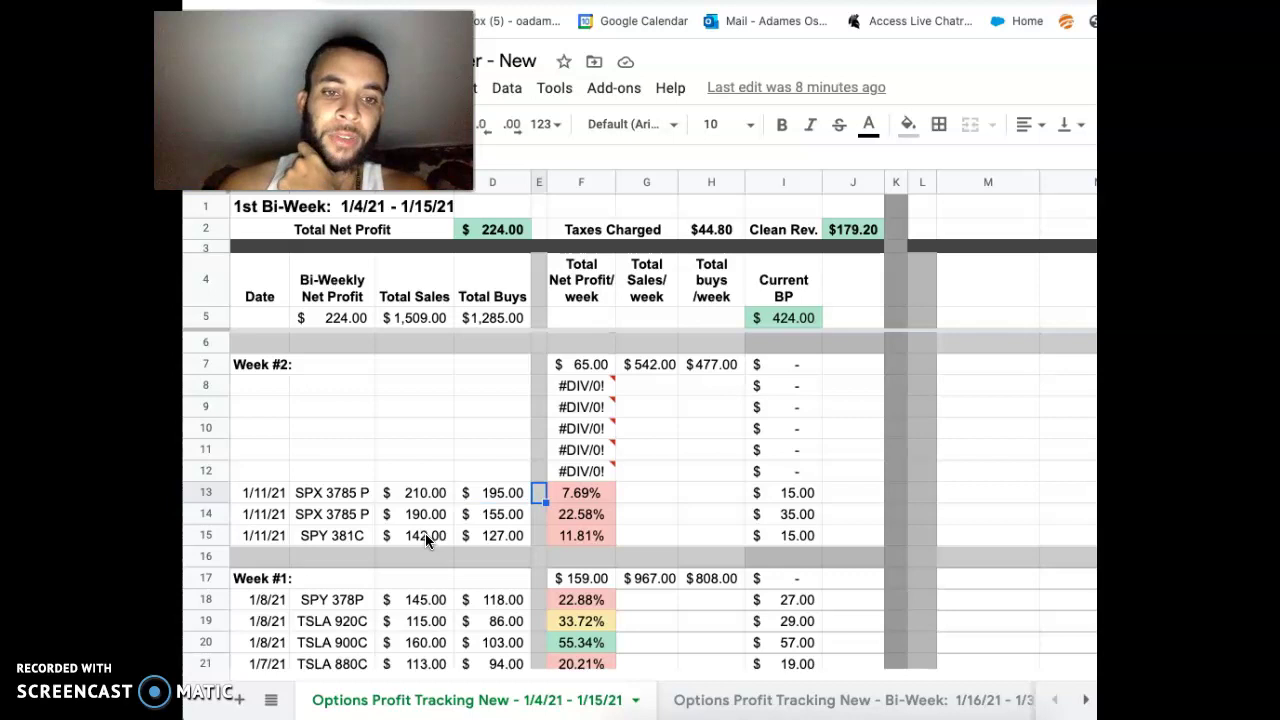
# Step: Review the Week #2 totals in row 7 and the bi-weekly profit, sales, buys and current BP in row 5
pyautogui.moveTo(604, 364); pyautogui.dragTo(712, 364)
pyautogui.click(712, 364)
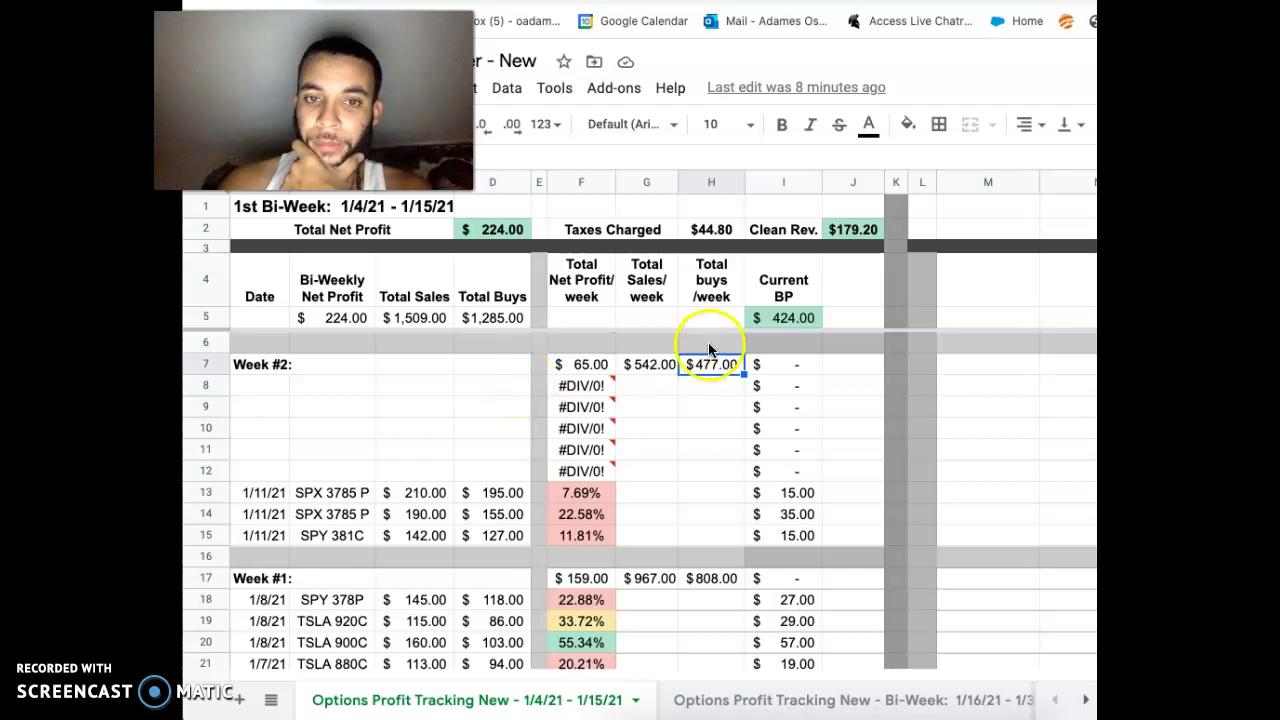
pyautogui.click(771, 317)
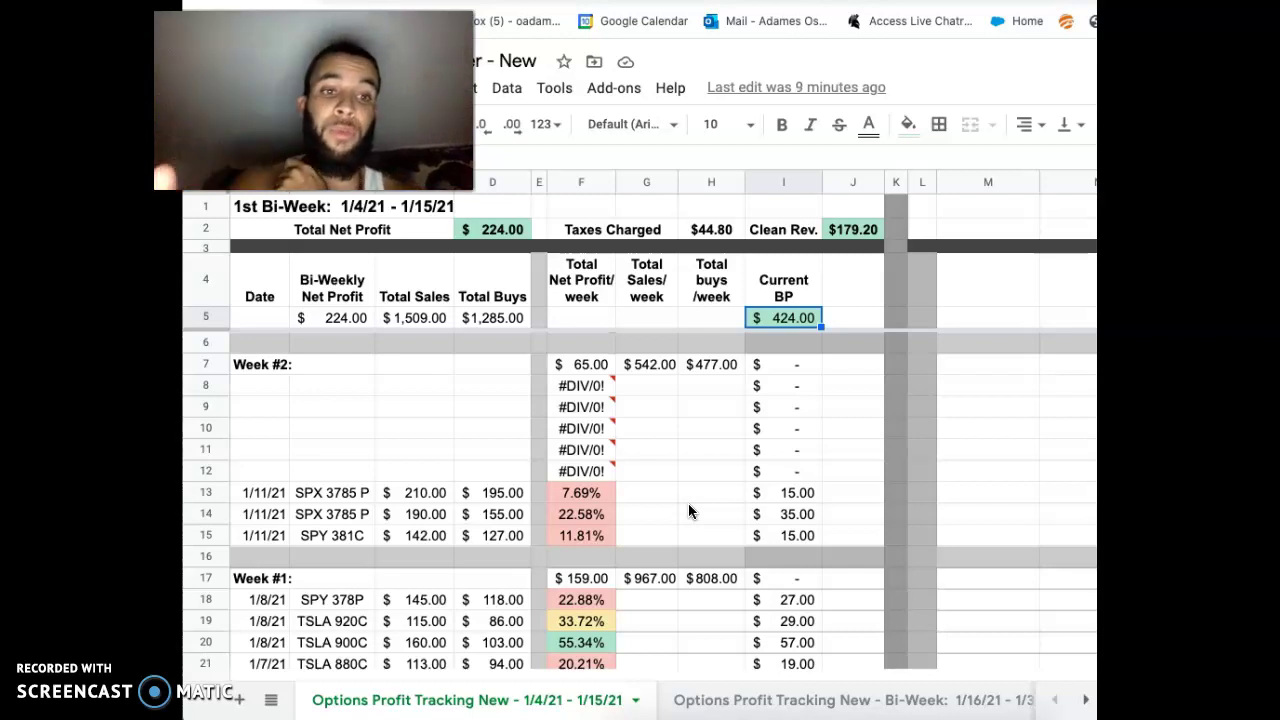
pyautogui.click(353, 319)
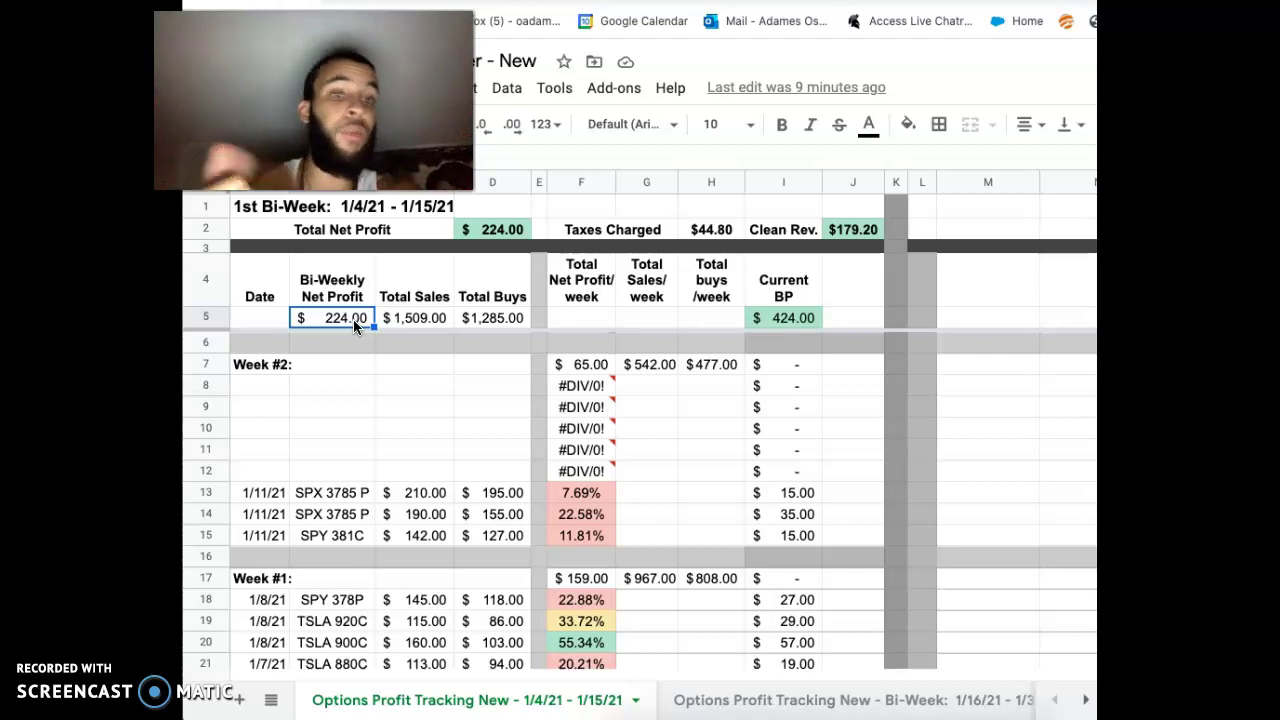
pyautogui.click(418, 317)
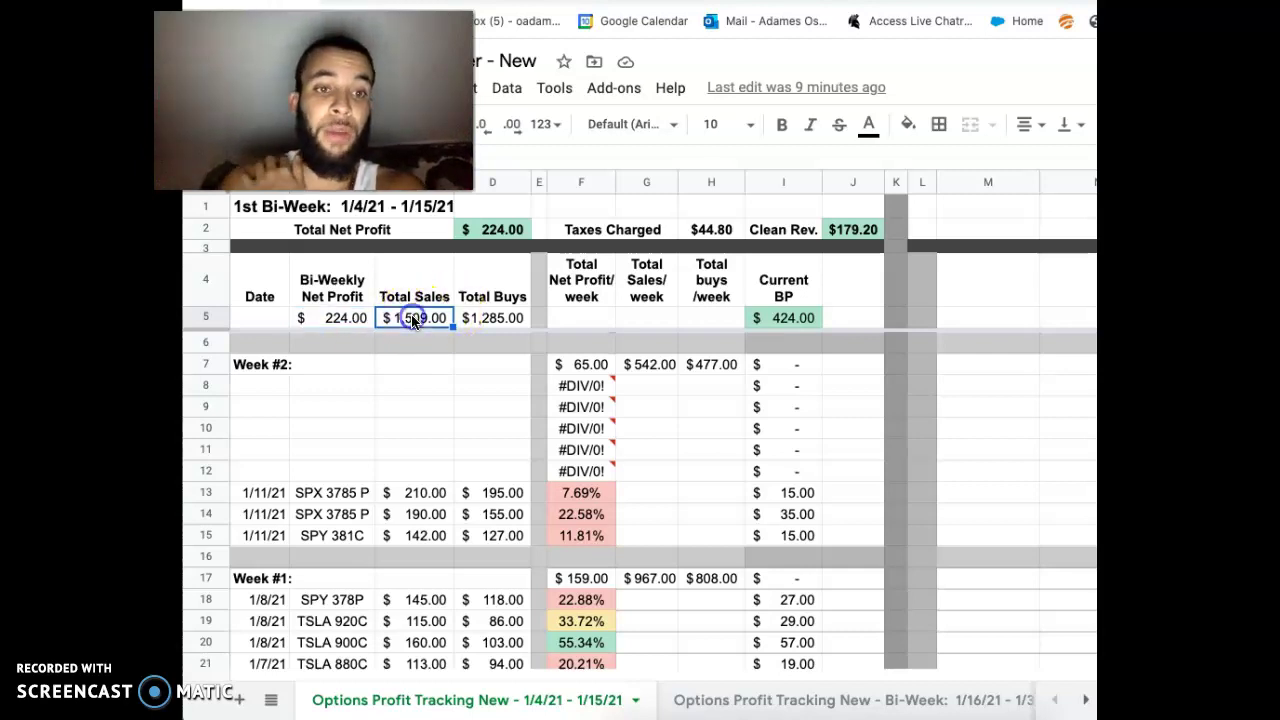
pyautogui.click(477, 314)
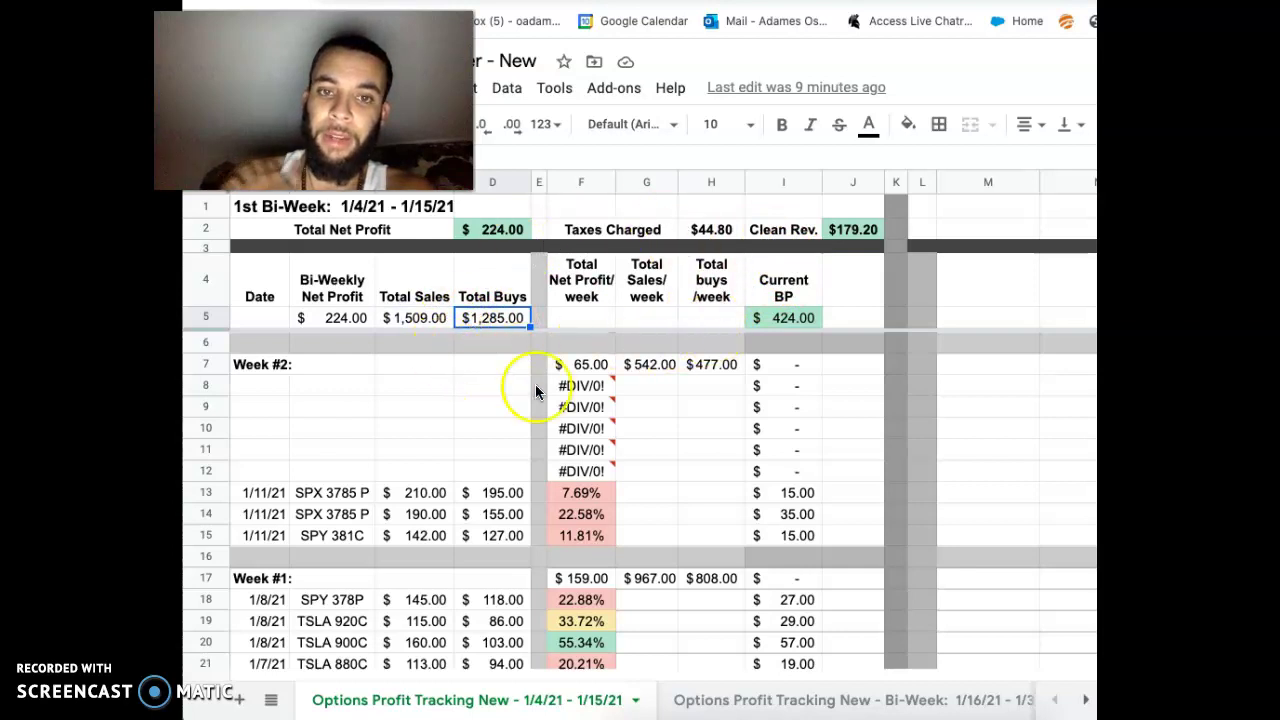
# Step: Switch to the Bi-Week 1/16/21 - 1/30/21 options tracking sheet and look over its blank Week #1 entry rows
pyautogui.click(735, 697)
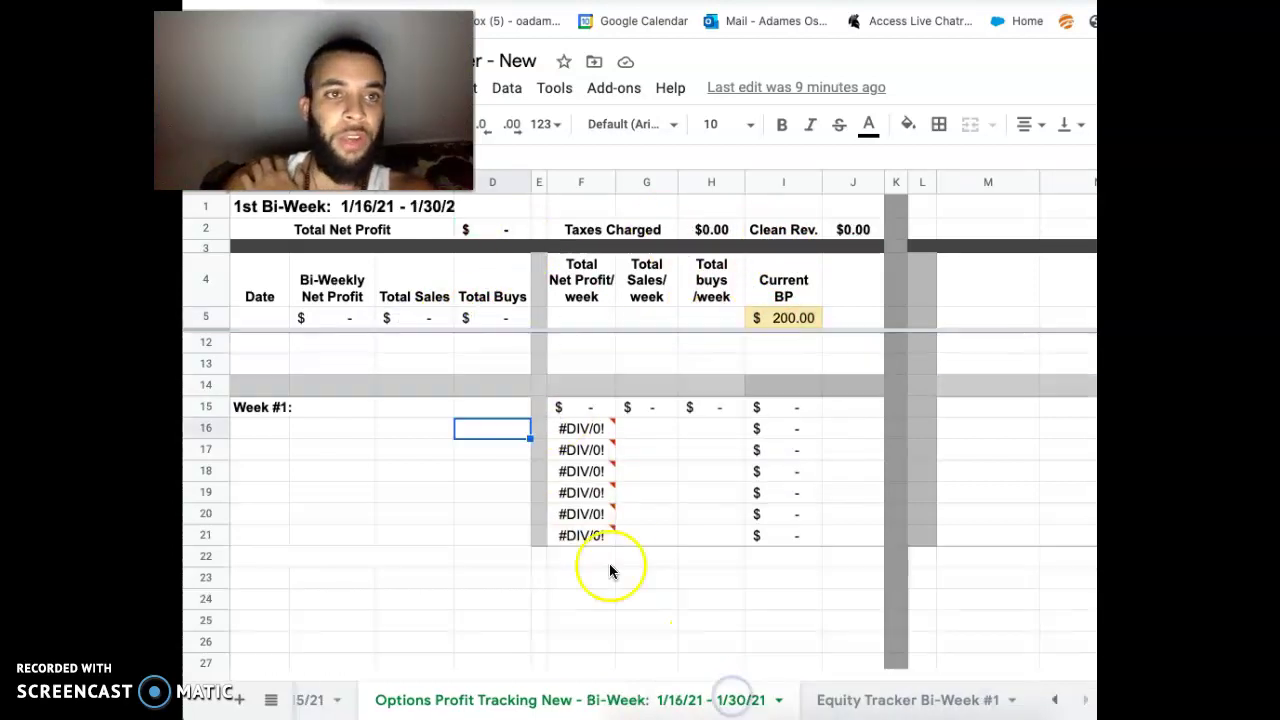
pyautogui.click(412, 520)
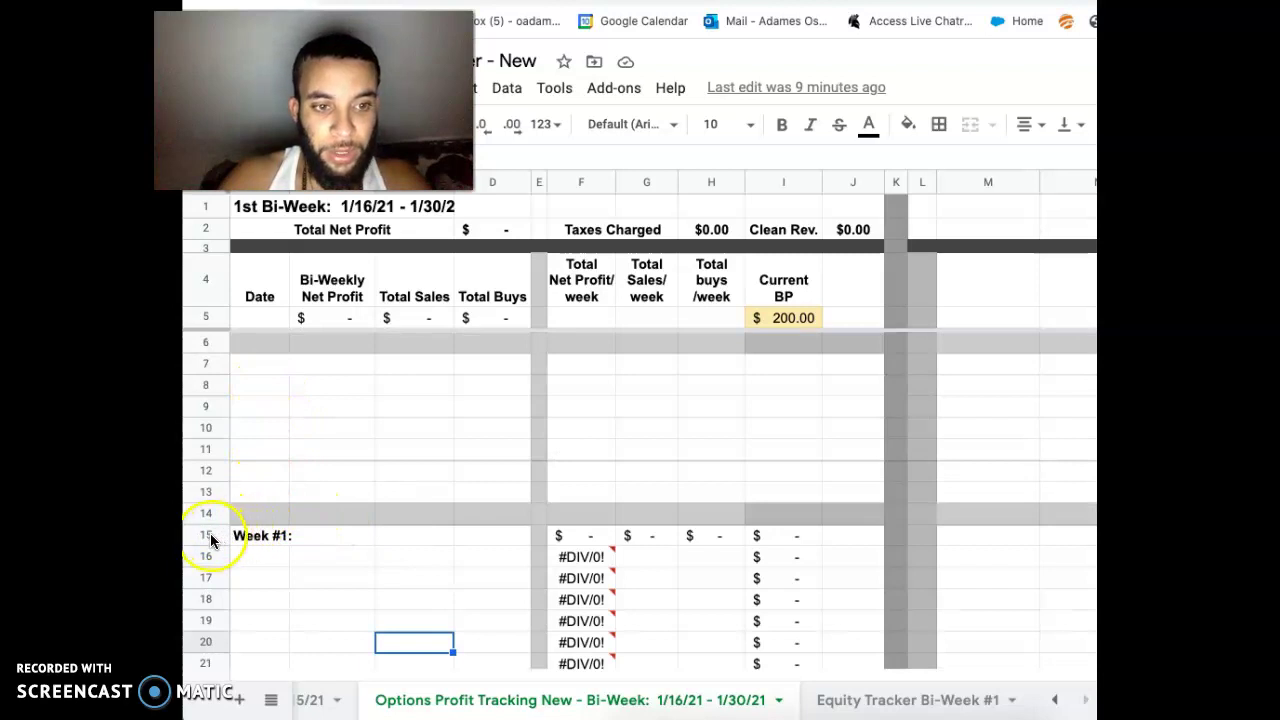
pyautogui.moveTo(207, 535); pyautogui.dragTo(191, 643)
pyautogui.click(271, 449)
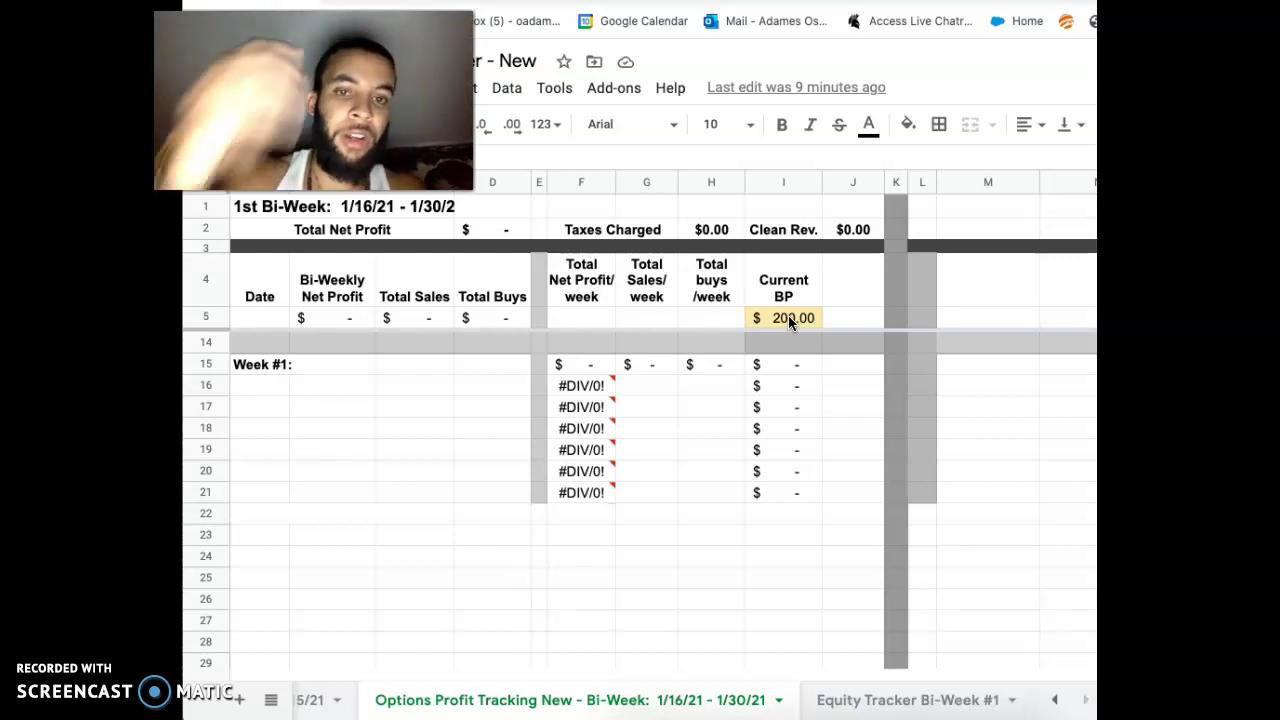
pyautogui.click(460, 454)
pyautogui.click(445, 410)
pyautogui.click(337, 390)
pyautogui.click(266, 406)
# Step: Start a Week #1 trade in row 21 with the date 1/12/21 and the contract WMT 115P
pyautogui.click(261, 500)
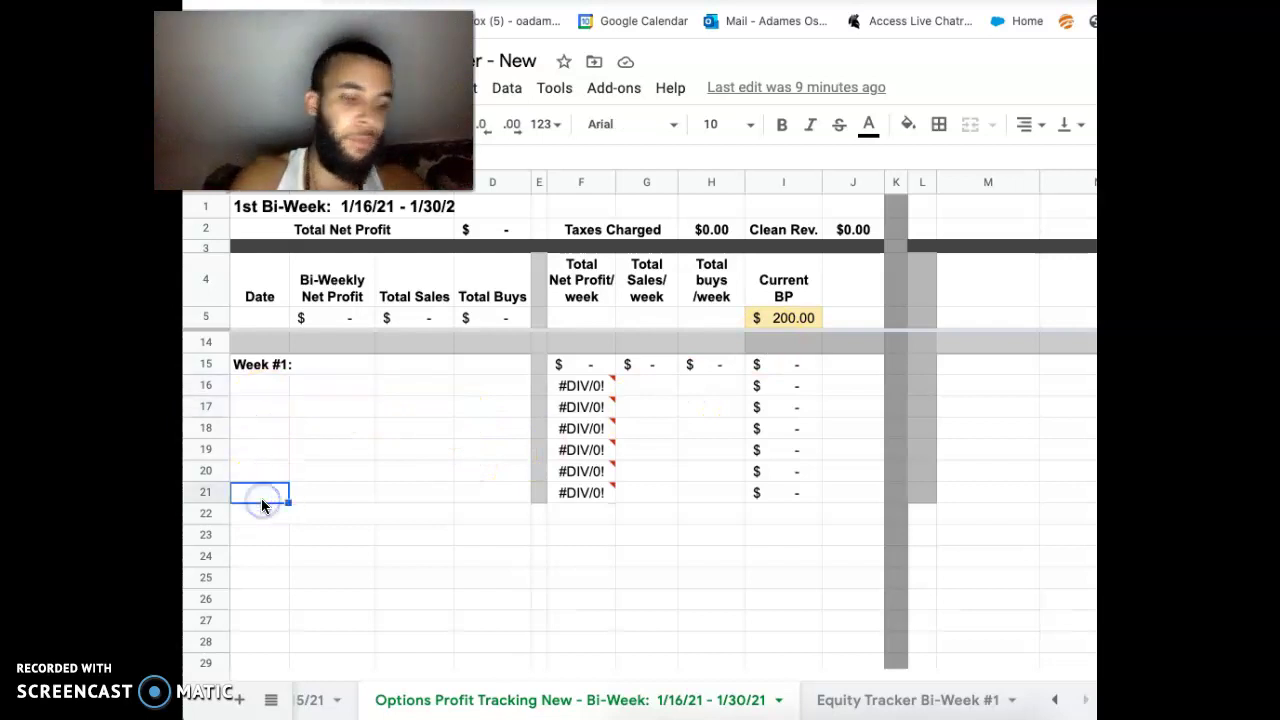
pyautogui.write('1/12/21')
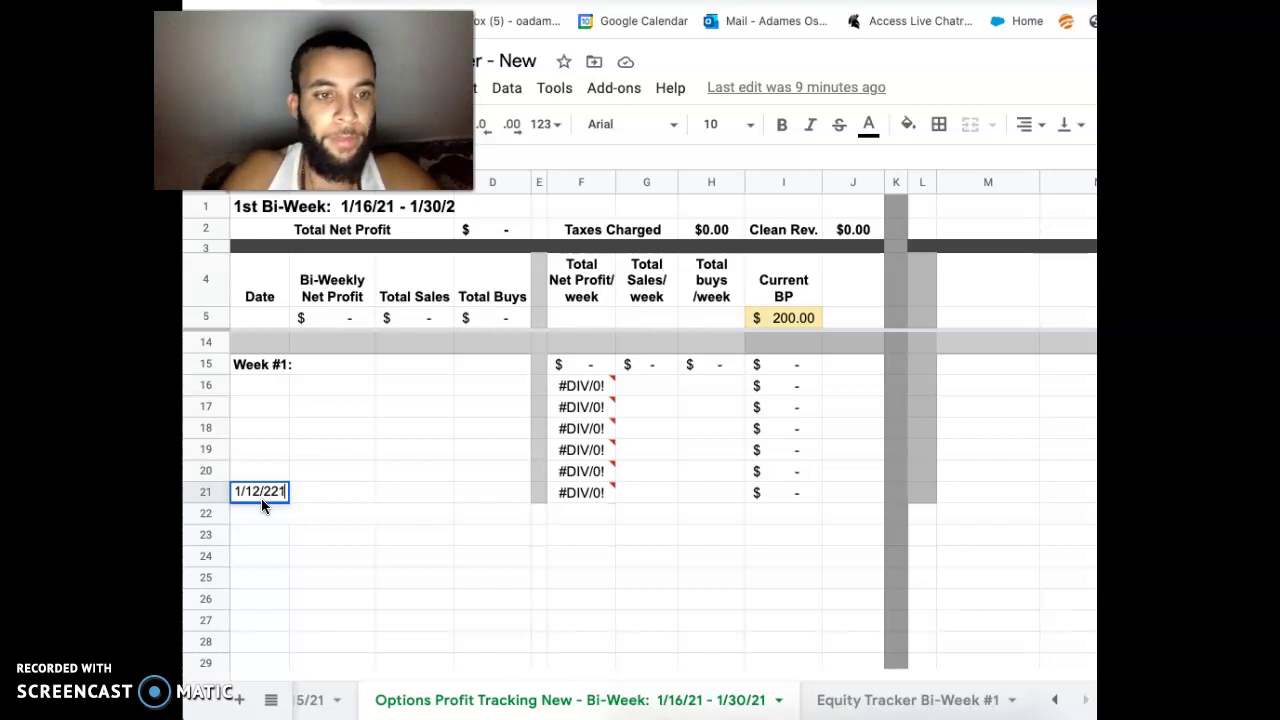
pyautogui.press('Tab')
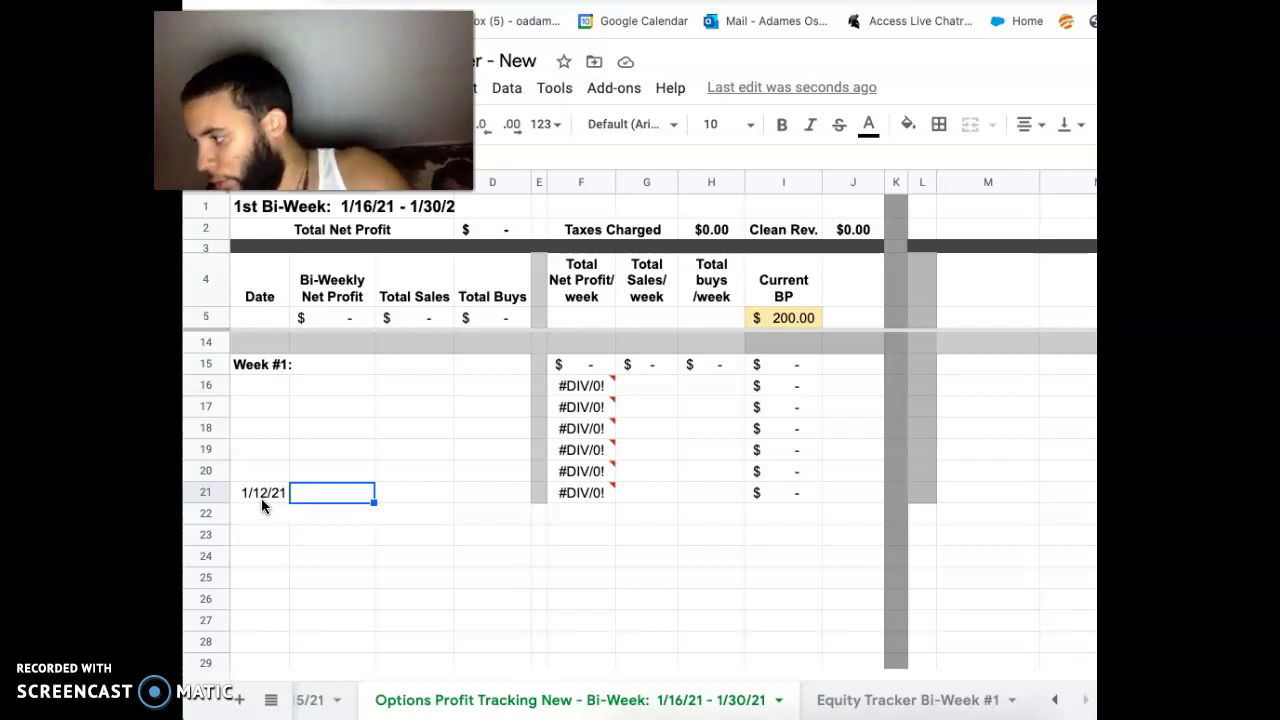
pyautogui.write('WMT')
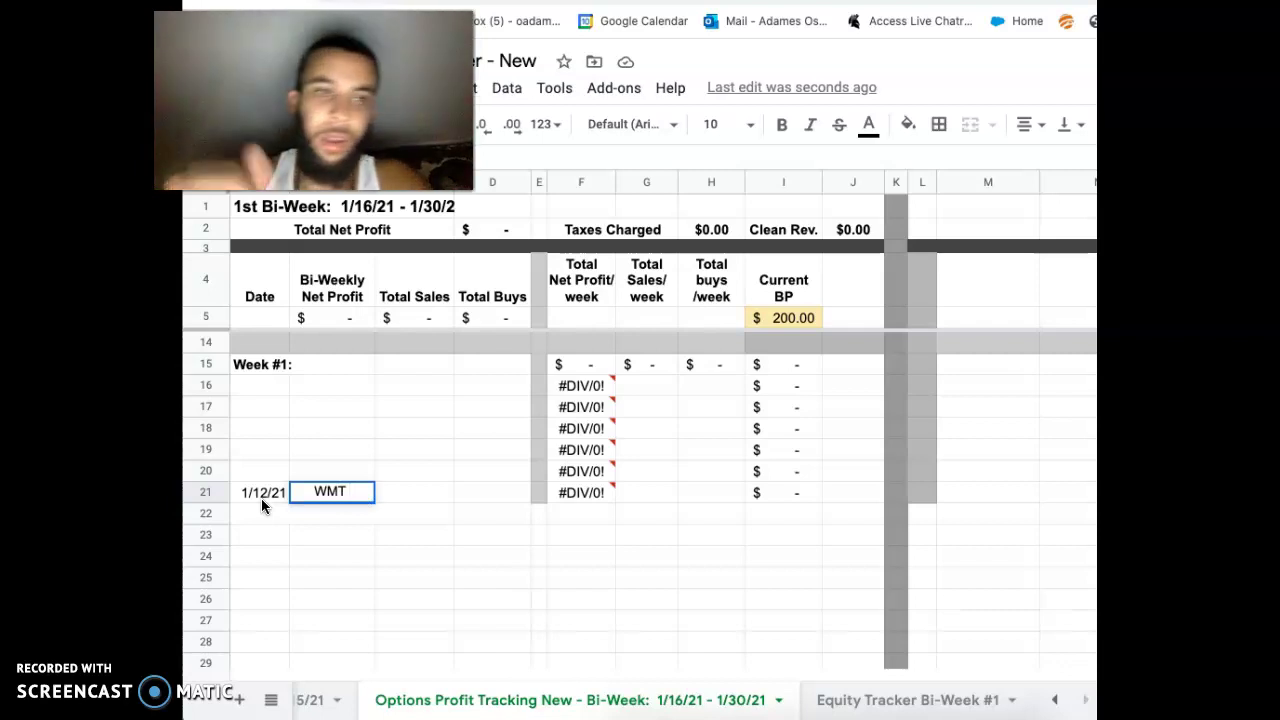
pyautogui.write(' 115p')
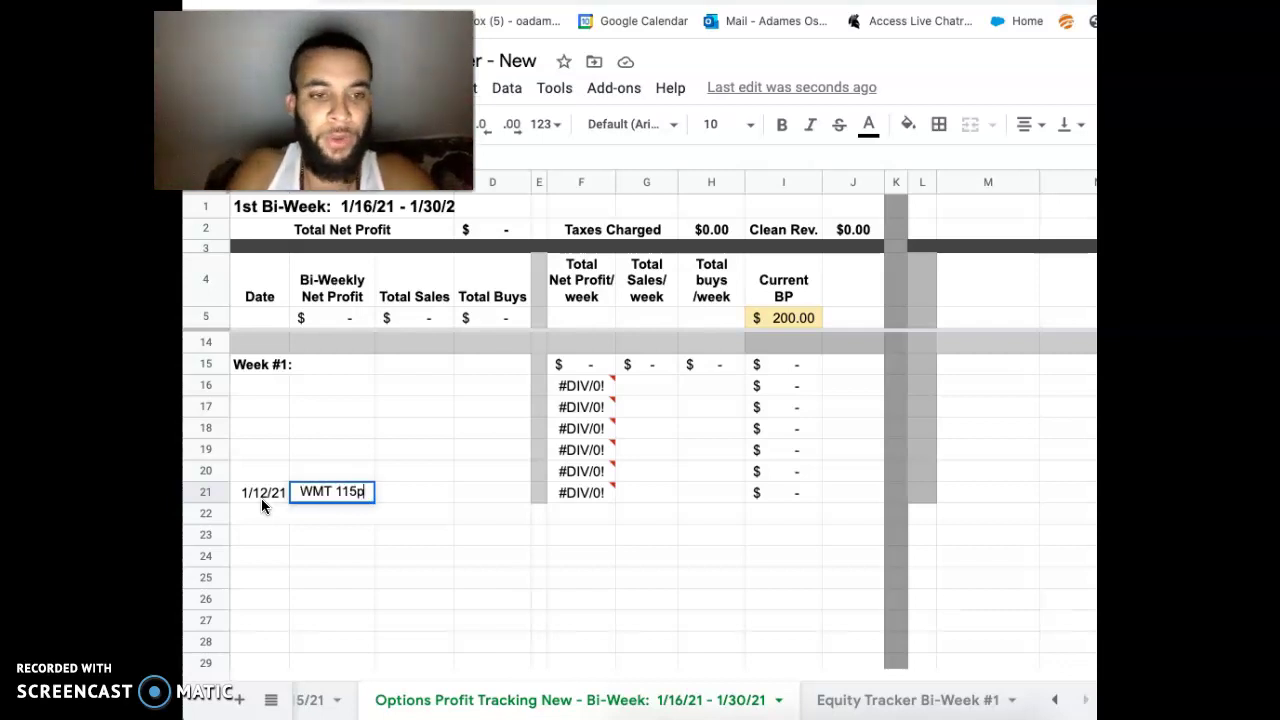
pyautogui.press('BackSpace')
pyautogui.write('P')
pyautogui.press('Tab')
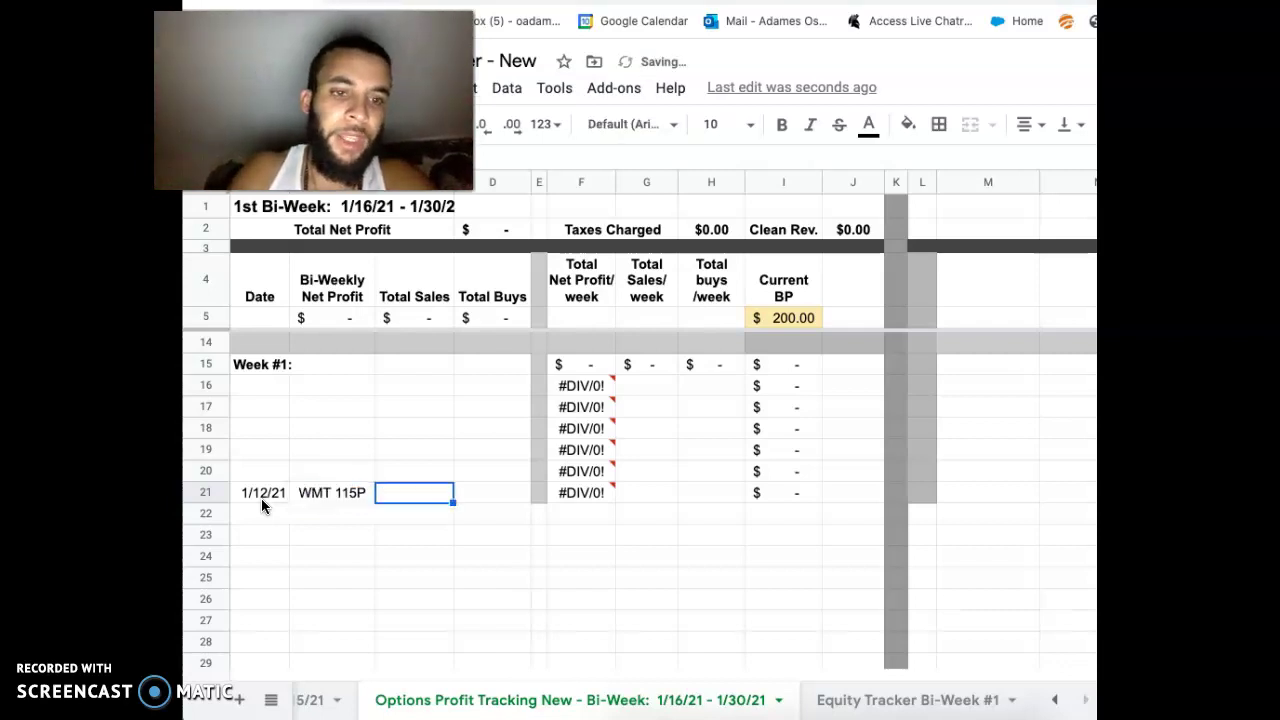
# Step: Enter 120 as the buy amount of the WMT 115P trade and return to its empty sale cell
pyautogui.press('Tab')
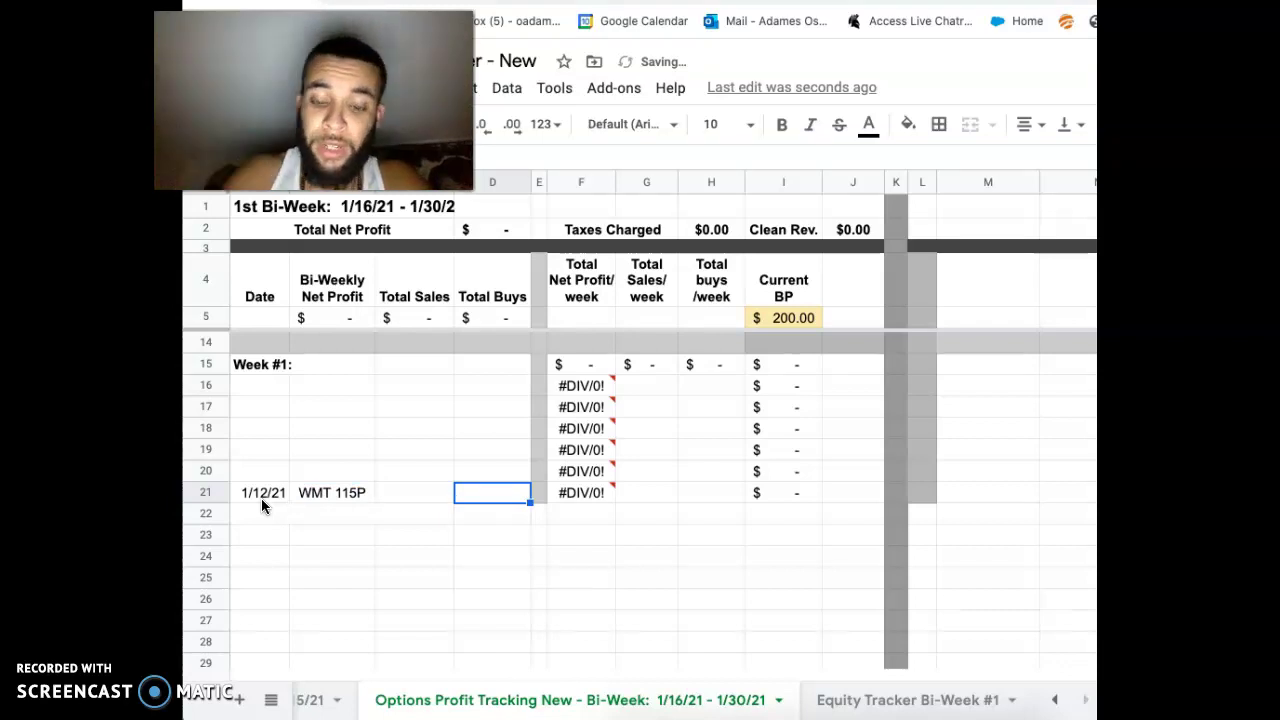
pyautogui.write('120')
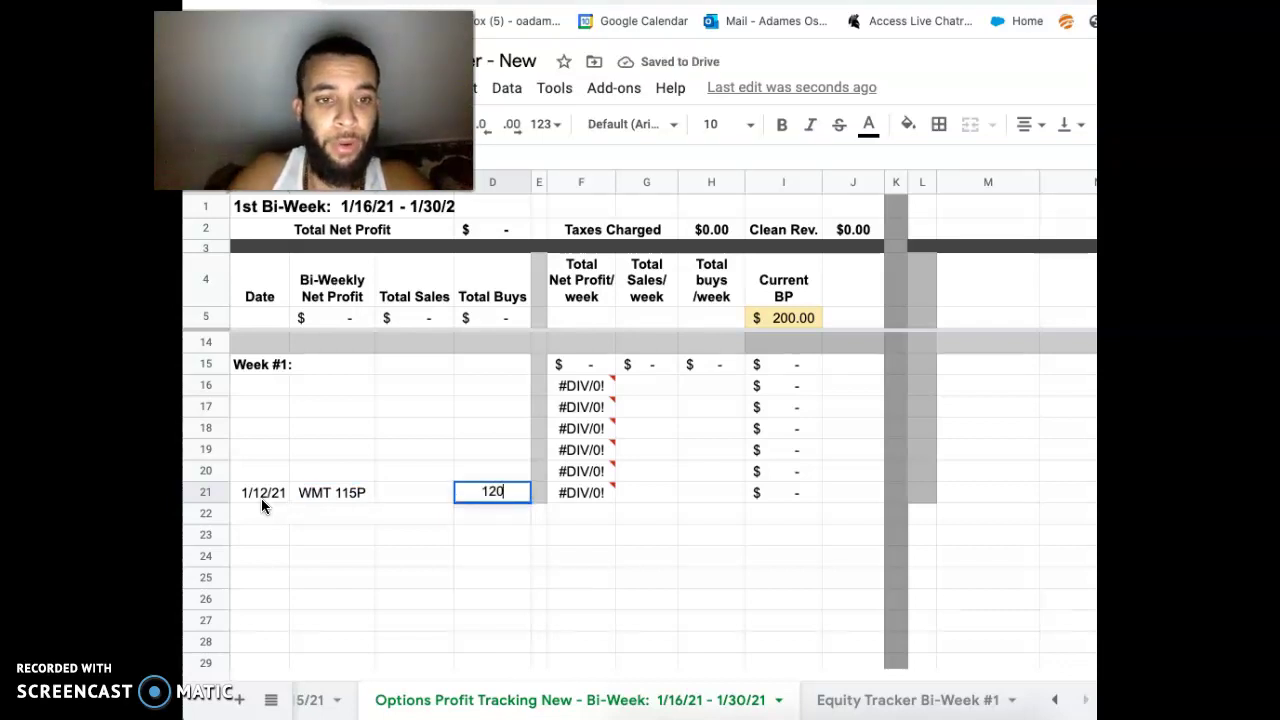
pyautogui.press('Return')
pyautogui.press('Up')
pyautogui.press('Left')
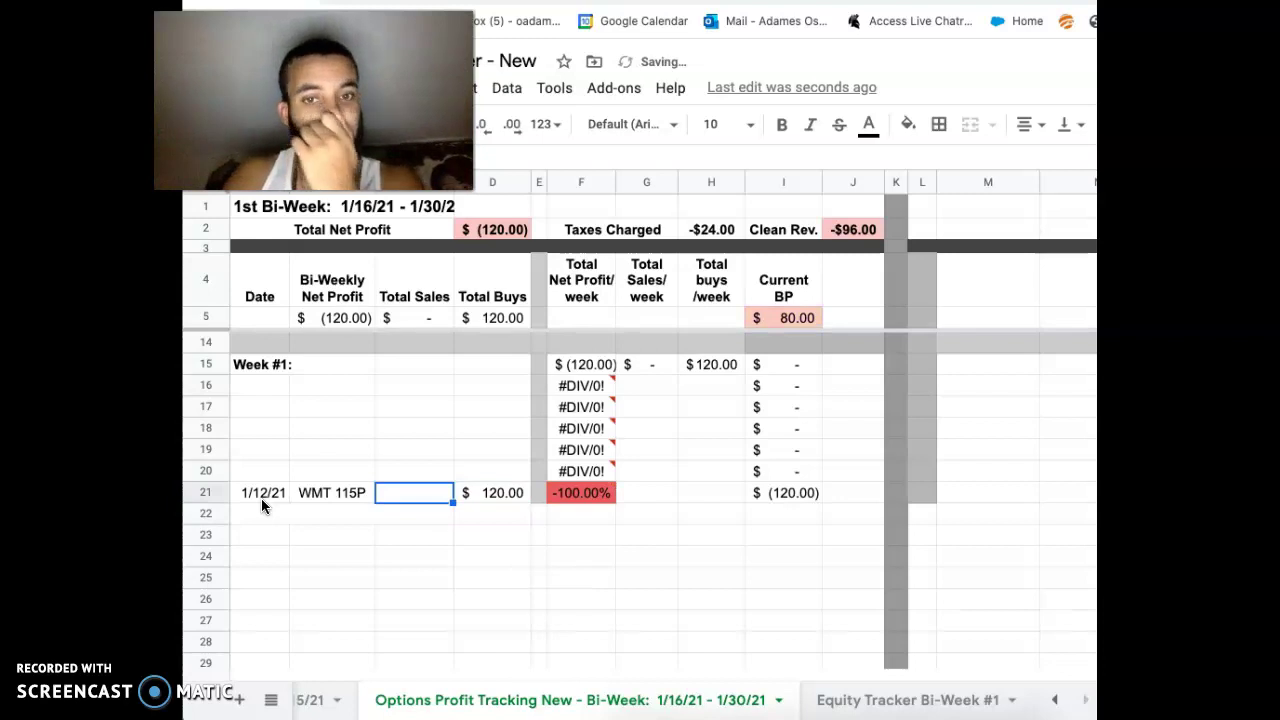
# Step: Enter 160 as the sale amount of the WMT 115P trade in row 21
pyautogui.click(788, 316)
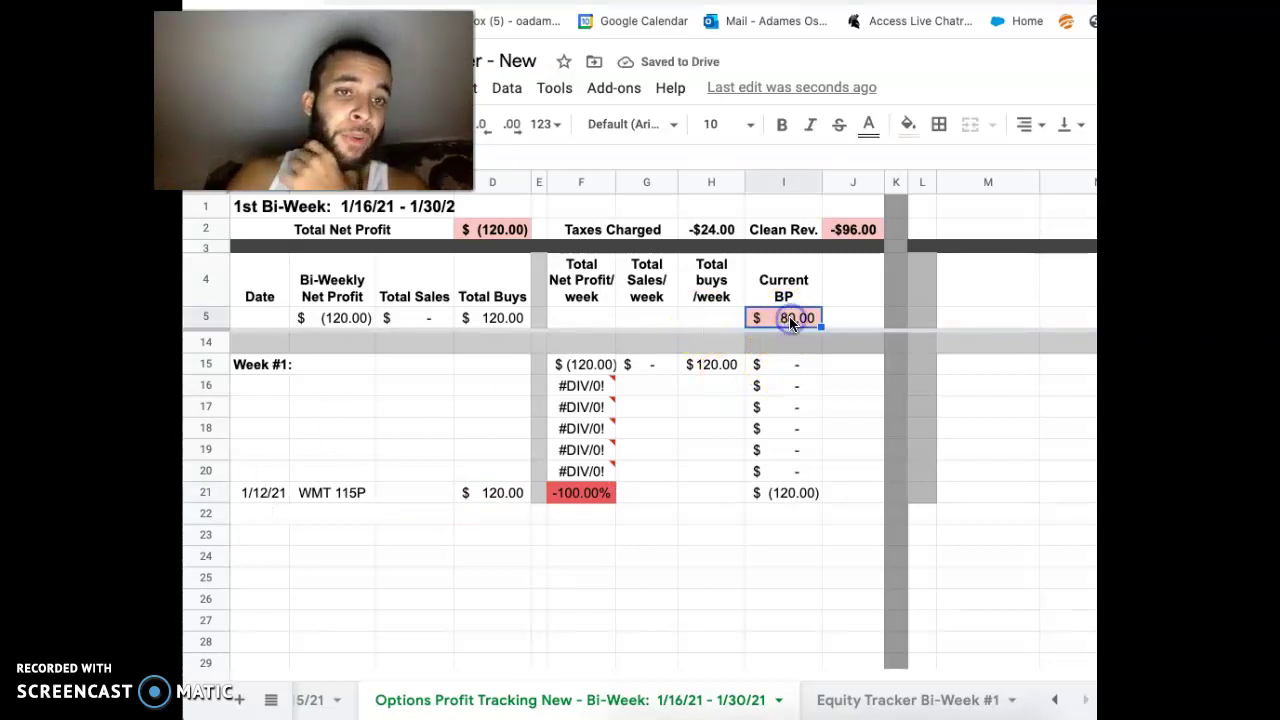
pyautogui.click(517, 492)
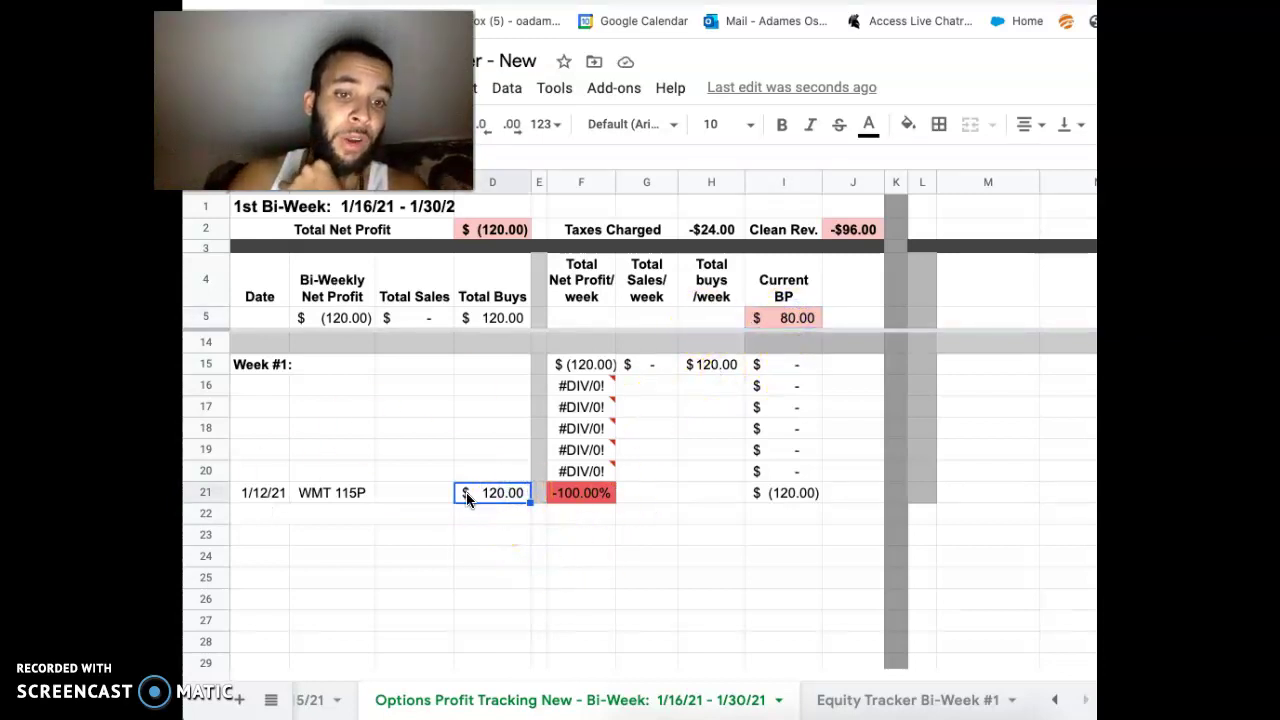
pyautogui.click(439, 494)
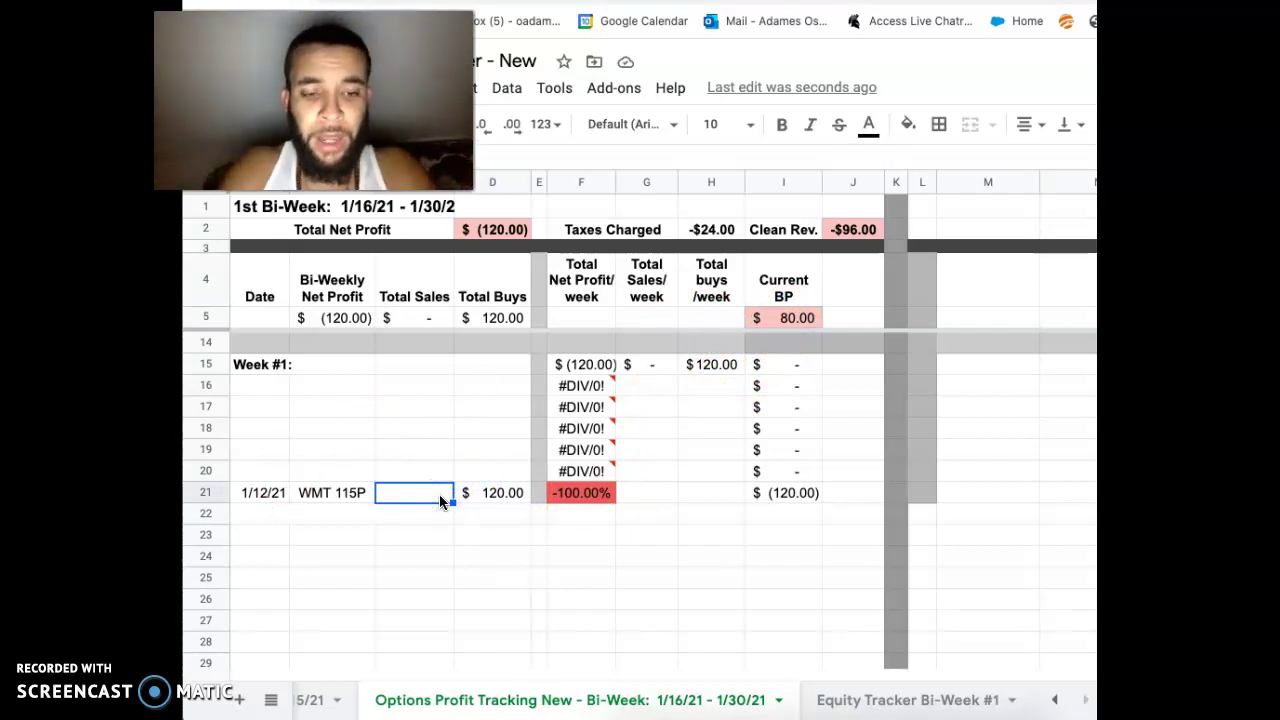
pyautogui.write('160')
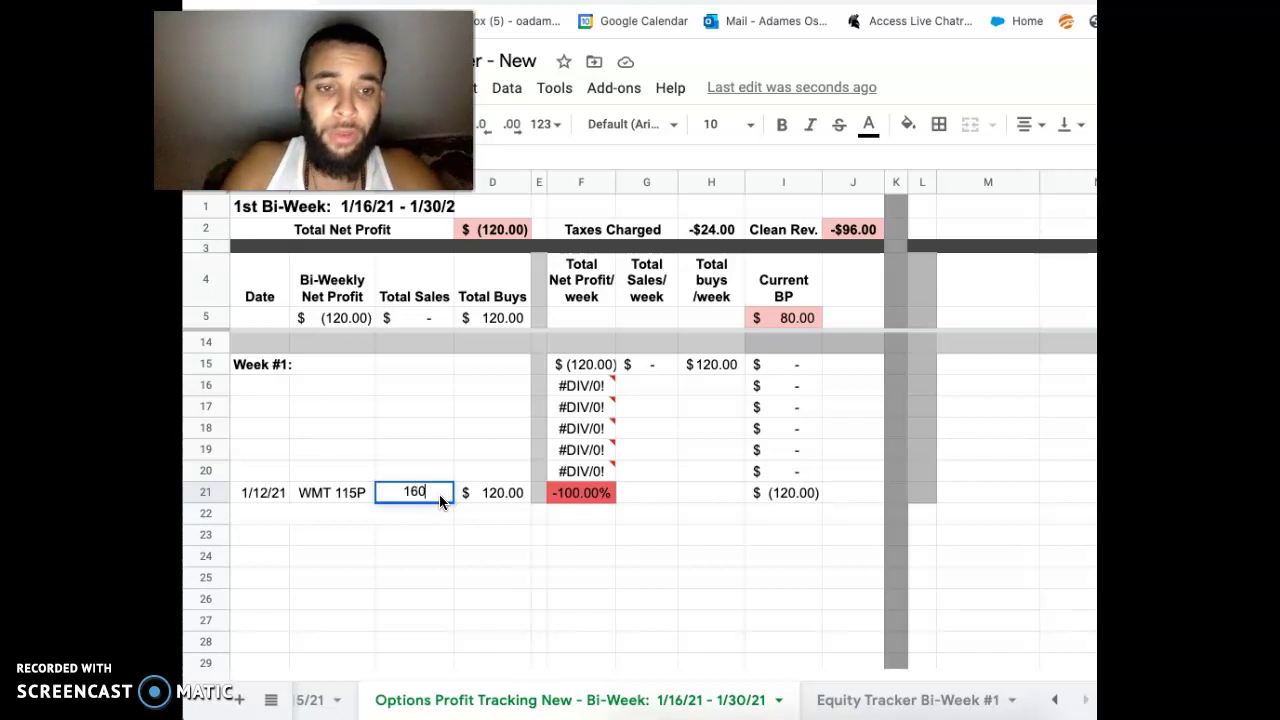
pyautogui.click(440, 496)
pyautogui.press('Right')
pyautogui.press('Left')
pyautogui.press('Right')
pyautogui.press('Left')
pyautogui.press('Right')
pyautogui.press('Left')
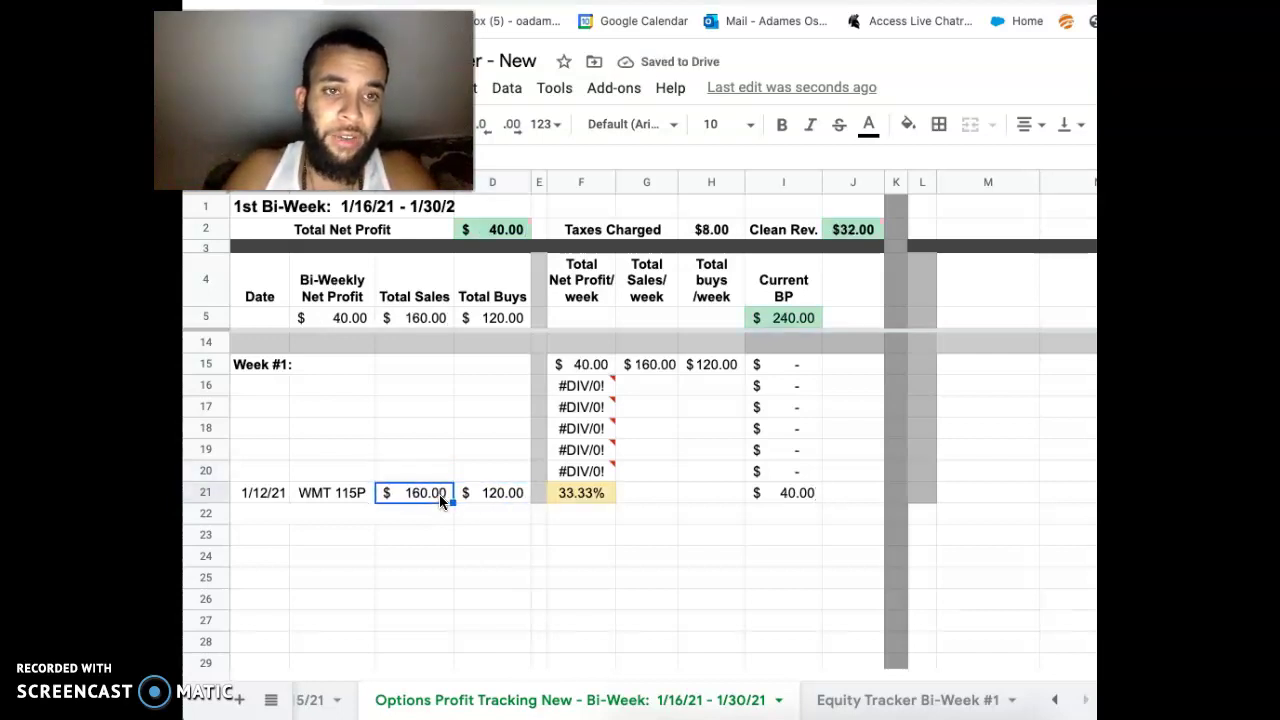
# Step: Review the bi-weekly and Week #1 net profit, and the WMT 115P trade's percentage return and dollar profit in row 21
pyautogui.press('Up')
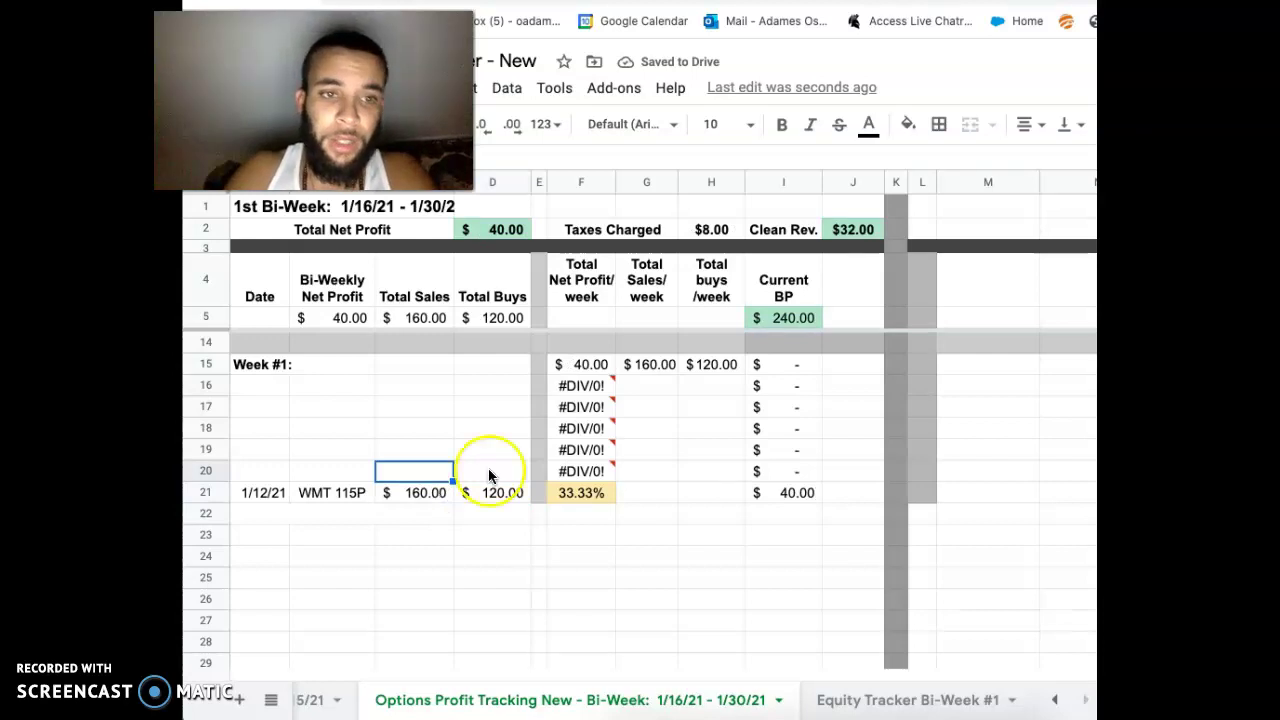
pyautogui.click(349, 320)
pyautogui.click(588, 367)
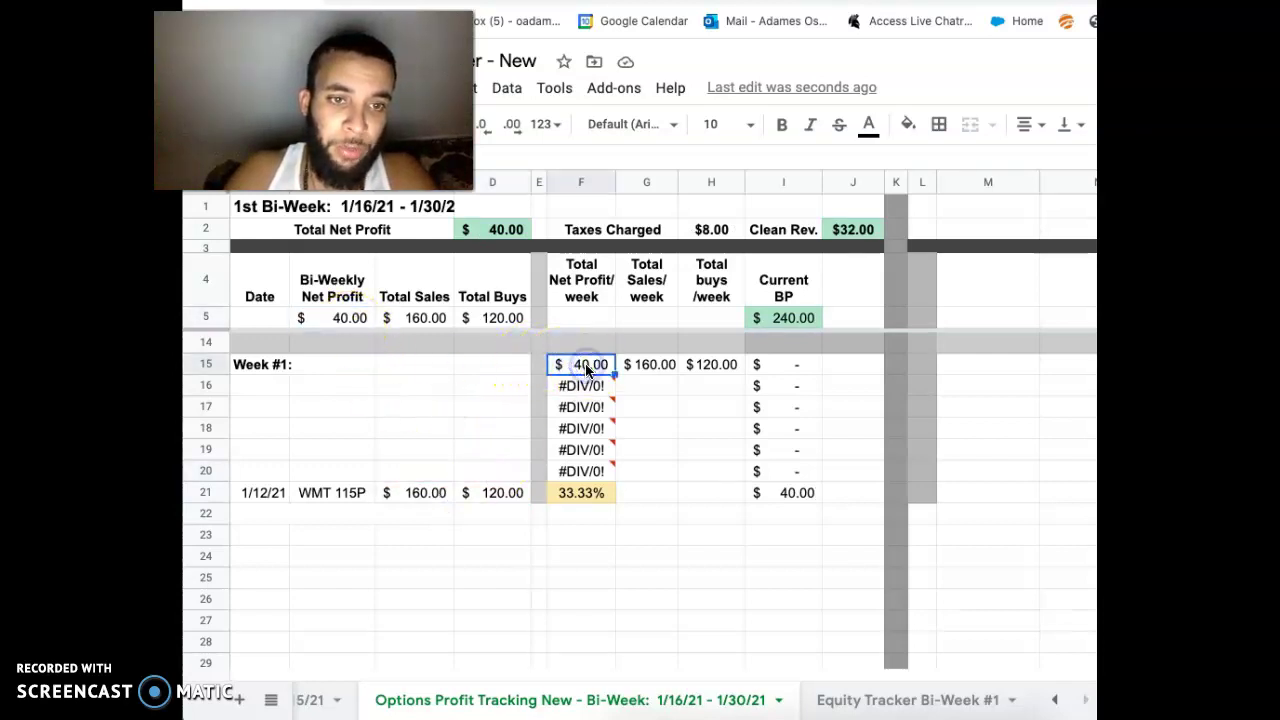
pyautogui.click(593, 580)
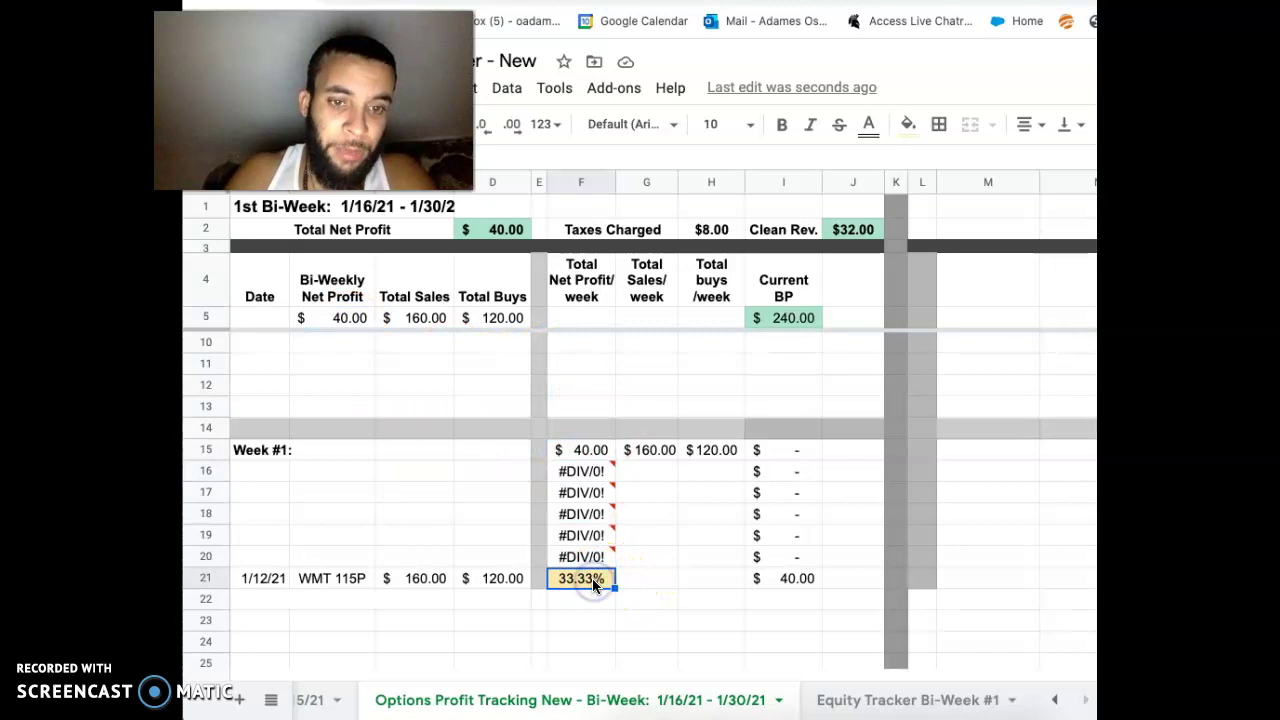
pyautogui.press('Right')
pyautogui.press('Right')
pyautogui.press('Right')
pyautogui.press('Right')
pyautogui.press('Left')
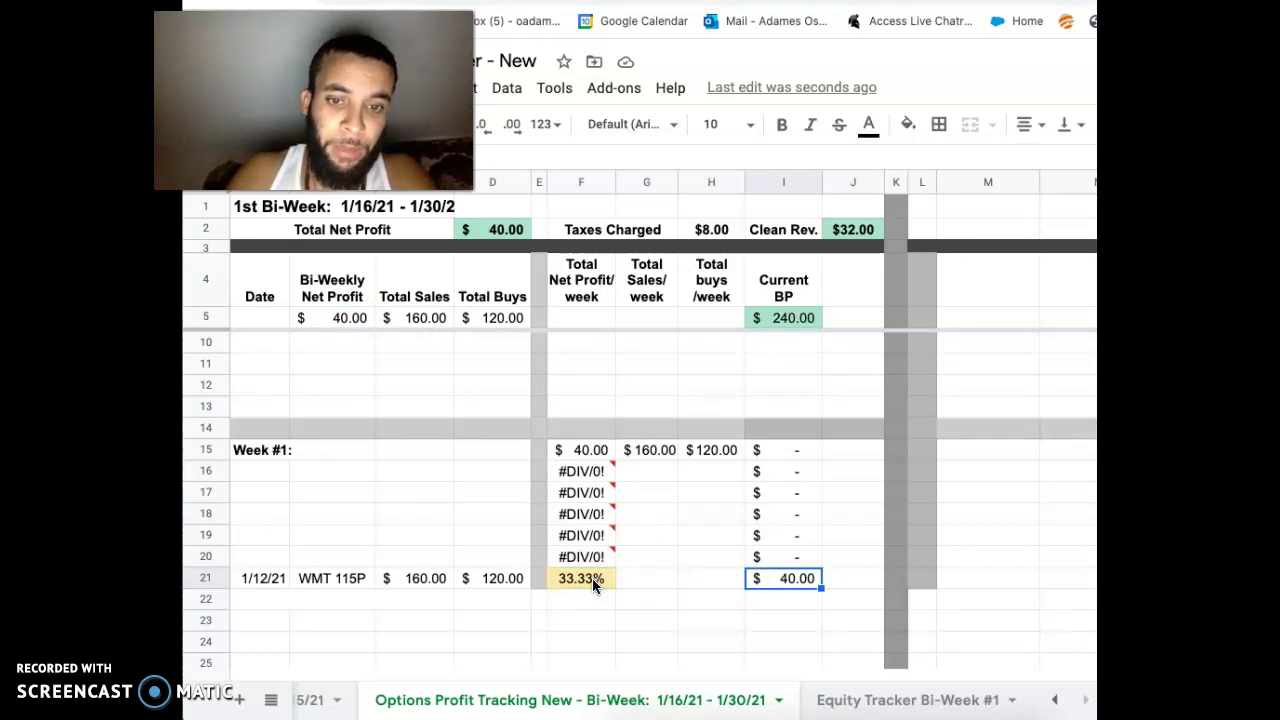
pyautogui.click(777, 578)
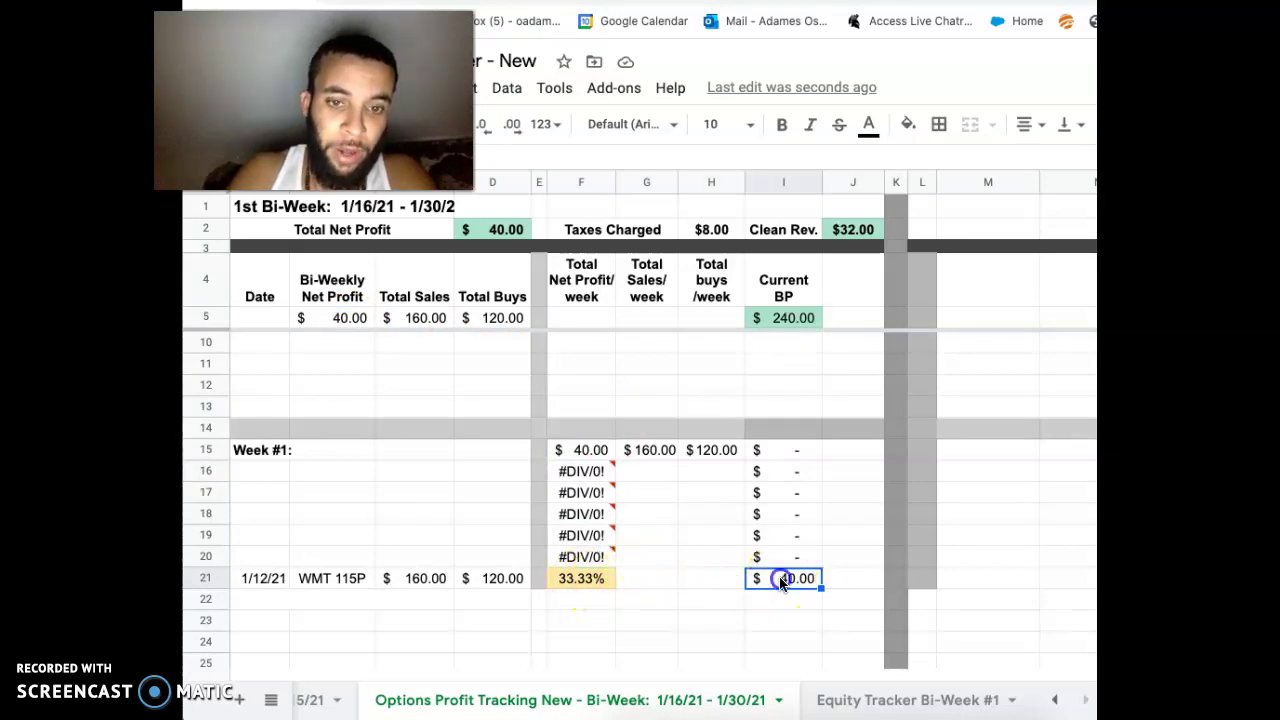
pyautogui.click(714, 596)
pyautogui.click(646, 580)
# Step: Log a TSLA 840C trade in row 20 with a buy amount of 150 and a sale amount of 200
pyautogui.click(343, 562)
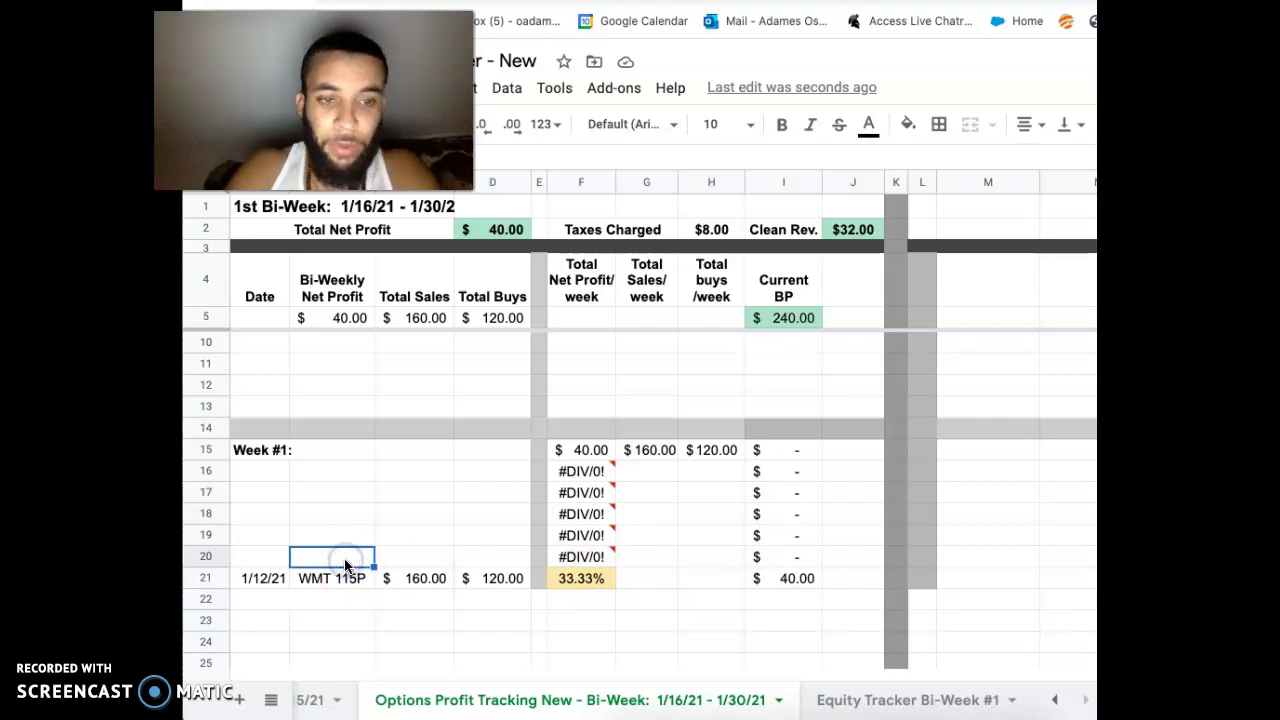
pyautogui.write('W')
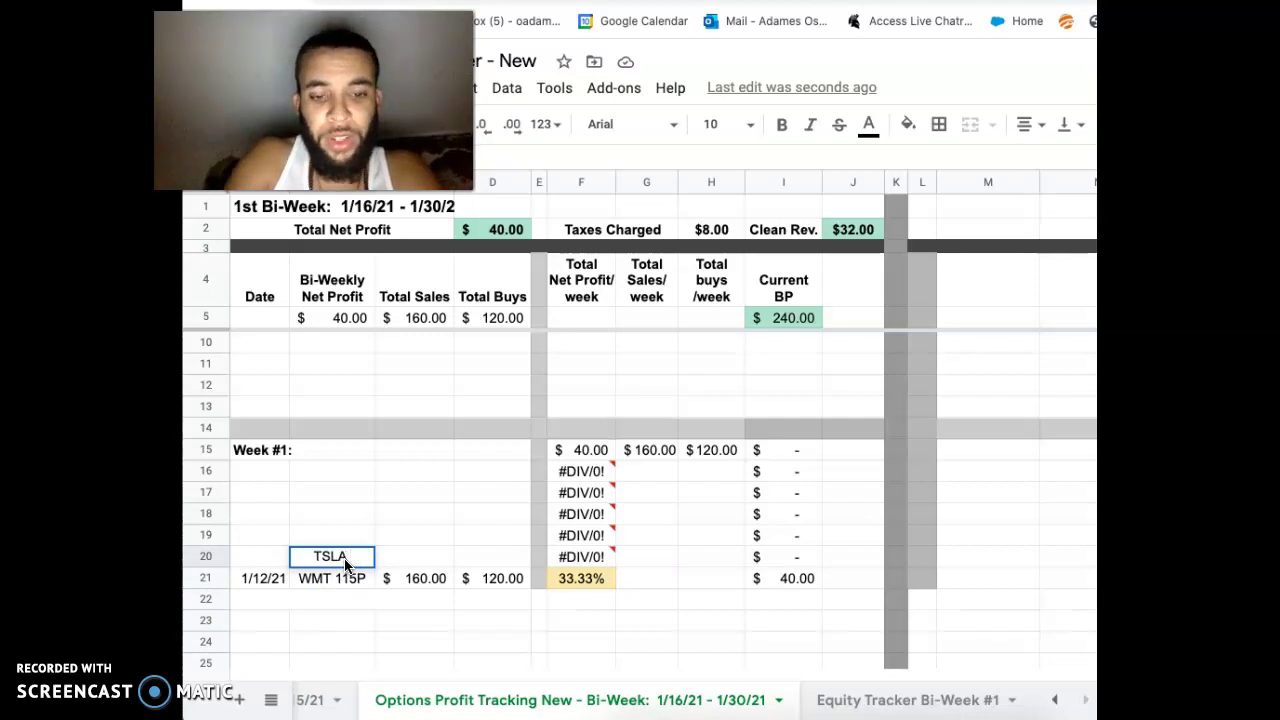
pyautogui.write('TSLA 840C')
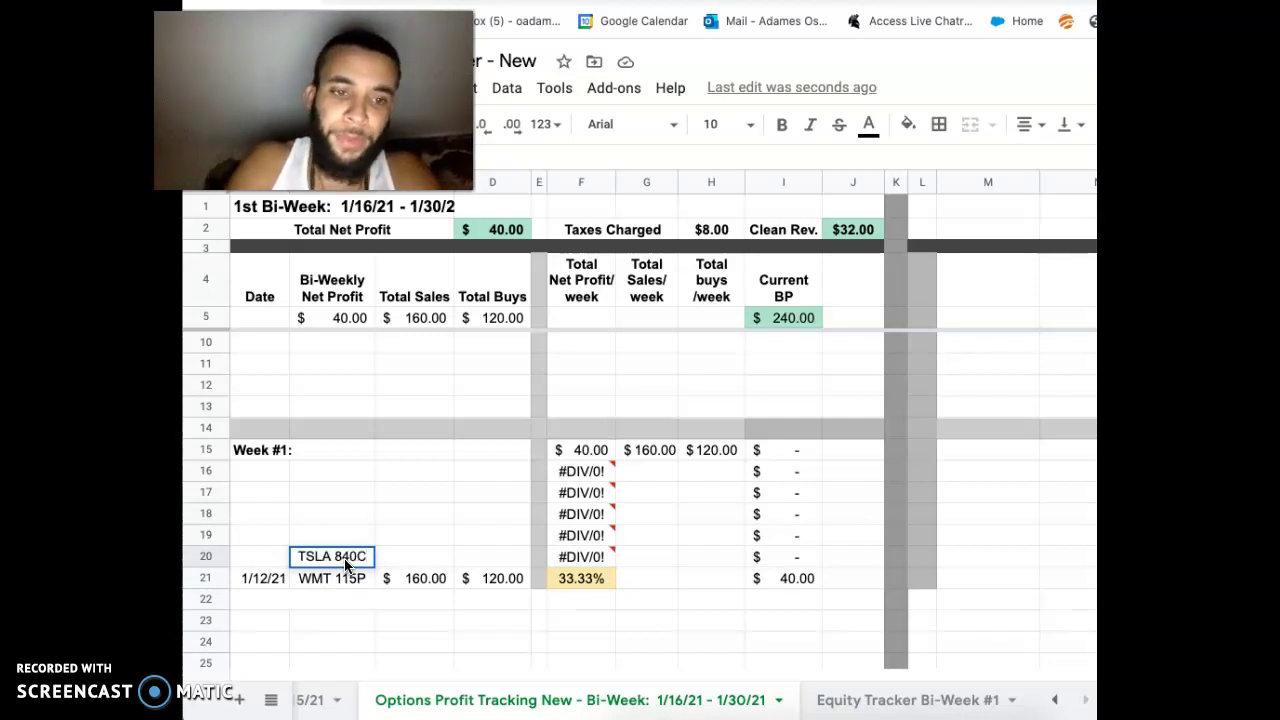
pyautogui.press('Tab')
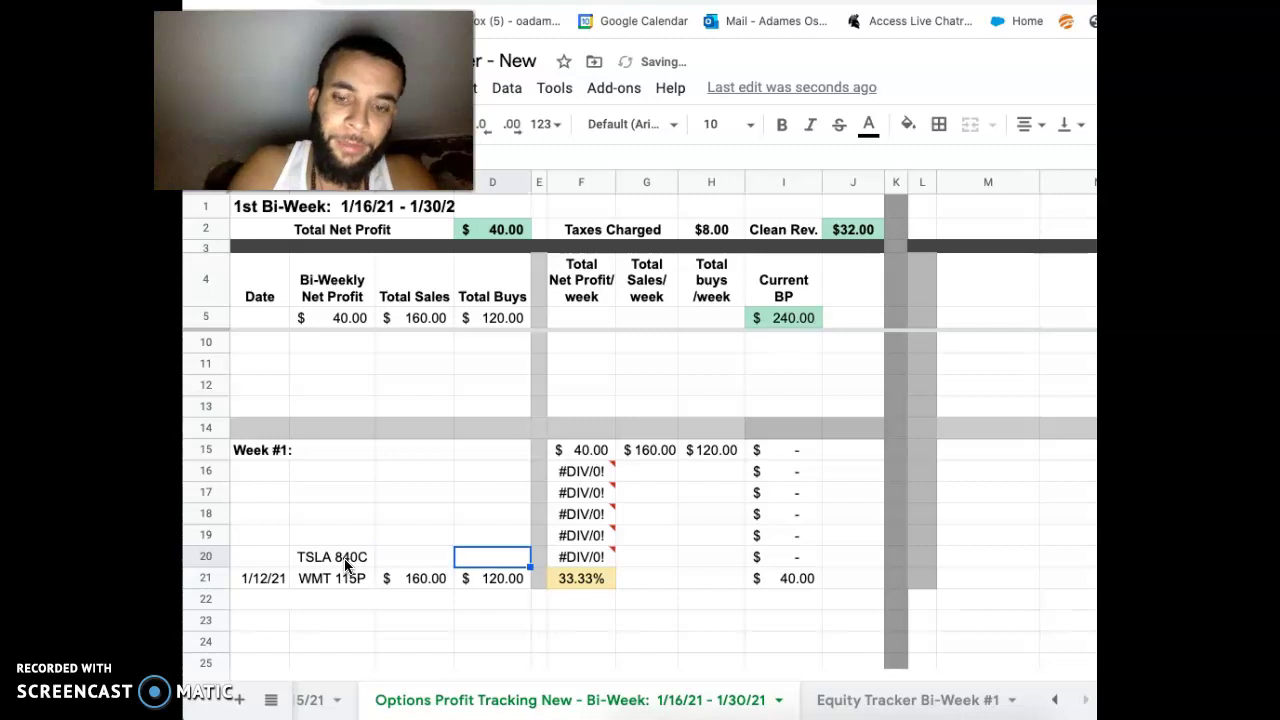
pyautogui.write('150')
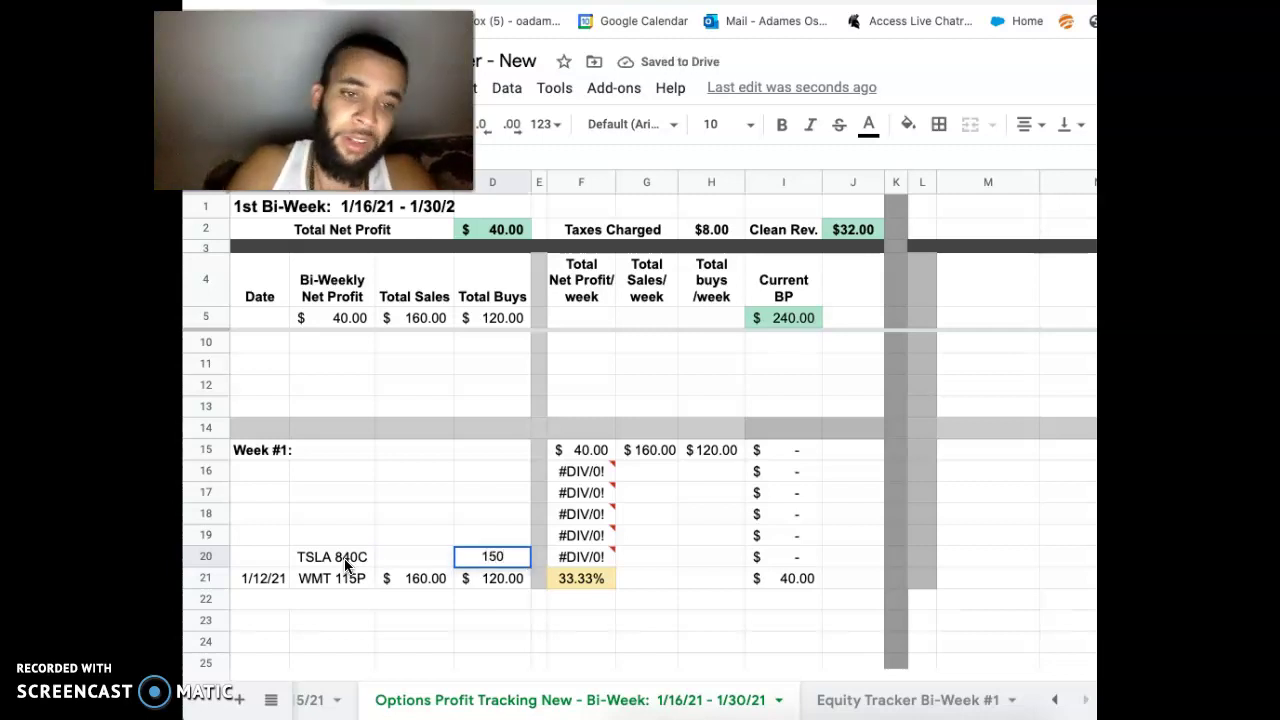
pyautogui.press('Left')
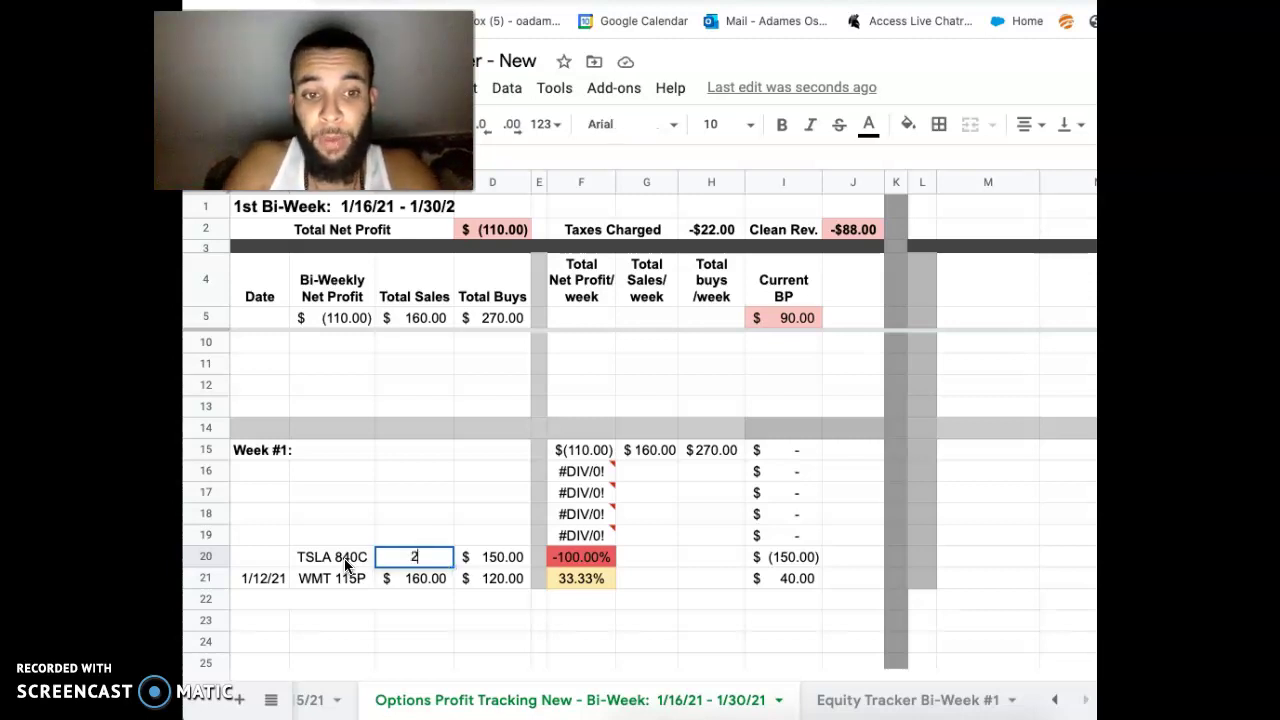
pyautogui.press('Left')
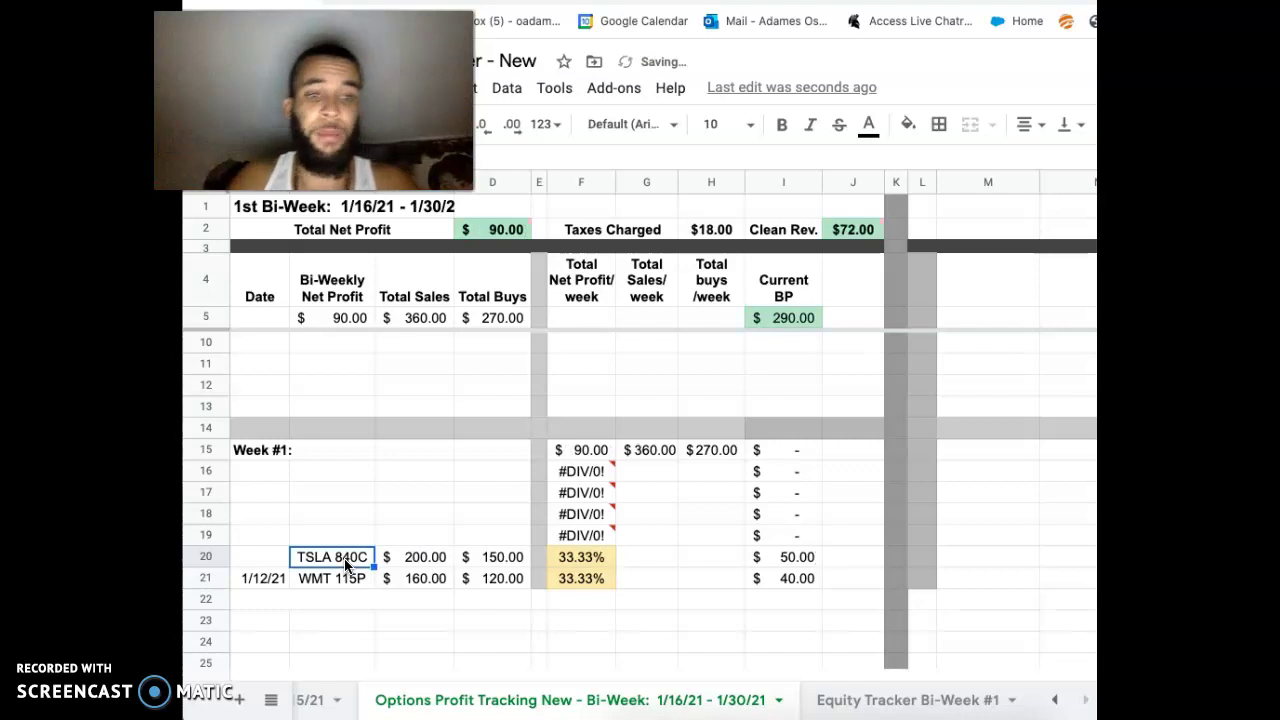
# Step: Look across row 20 at the TSLA 840C trade's buy amount, percentage return and dollar profit
pyautogui.press('Right')
pyautogui.press('Right')
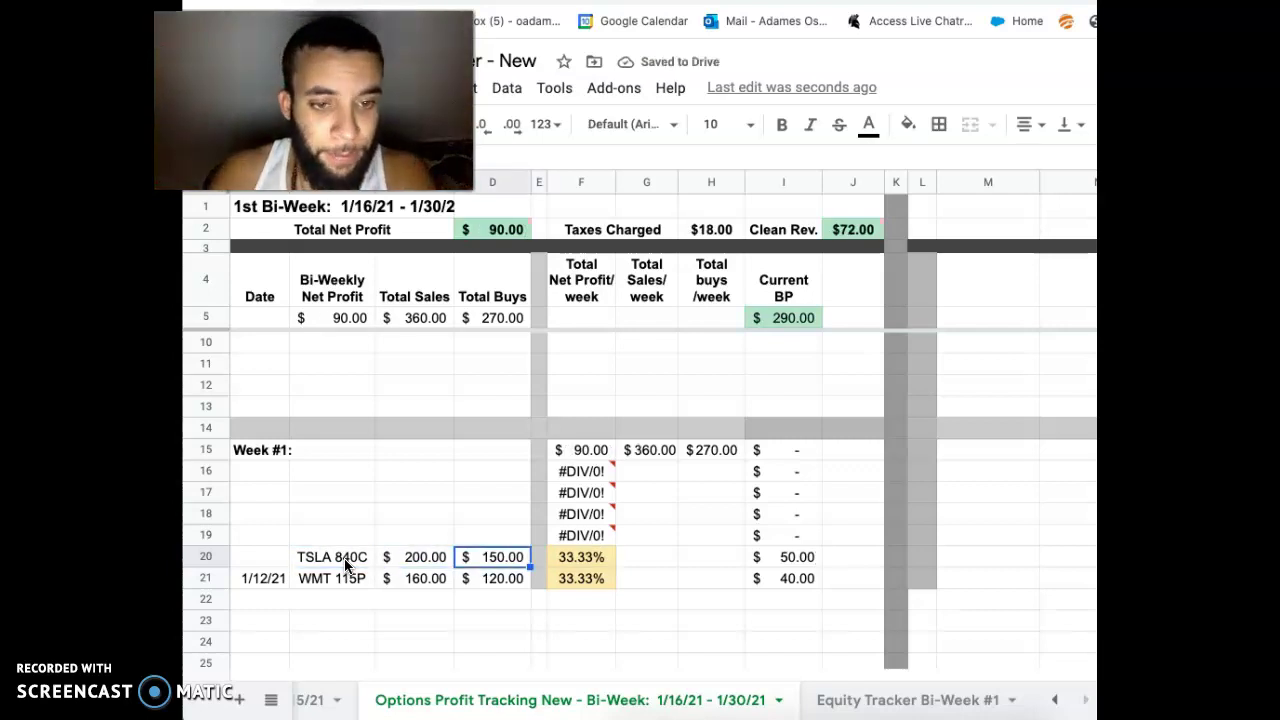
pyautogui.press('Right')
pyautogui.press('Right')
pyautogui.press('Left')
pyautogui.press('Right')
pyautogui.press('Right')
pyautogui.press('Right')
pyautogui.press('Right')
pyautogui.press('Down')
pyautogui.press('Up')
pyautogui.press('Left')
pyautogui.press('Left')
pyautogui.press('Left')
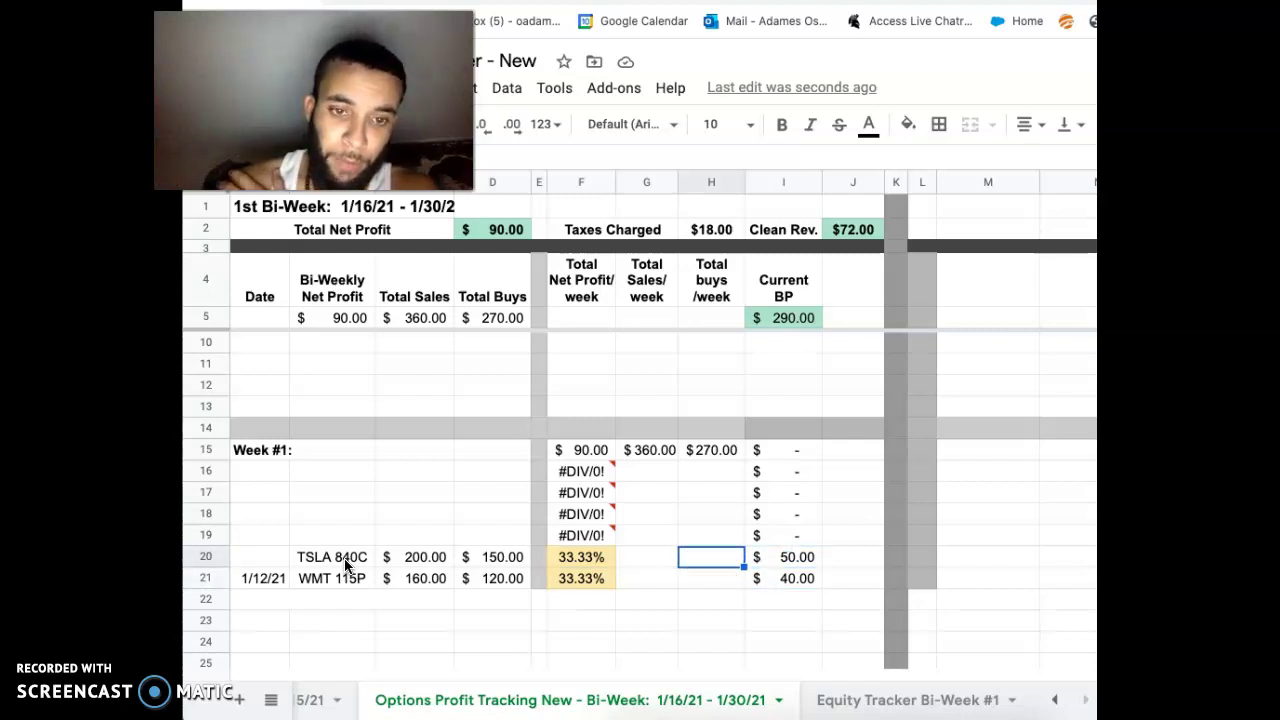
# Step: Check the Week #1 net profit and sales totals in row 15 and the current BP in row 5
pyautogui.press('Up')
pyautogui.press('Up')
pyautogui.press('Up')
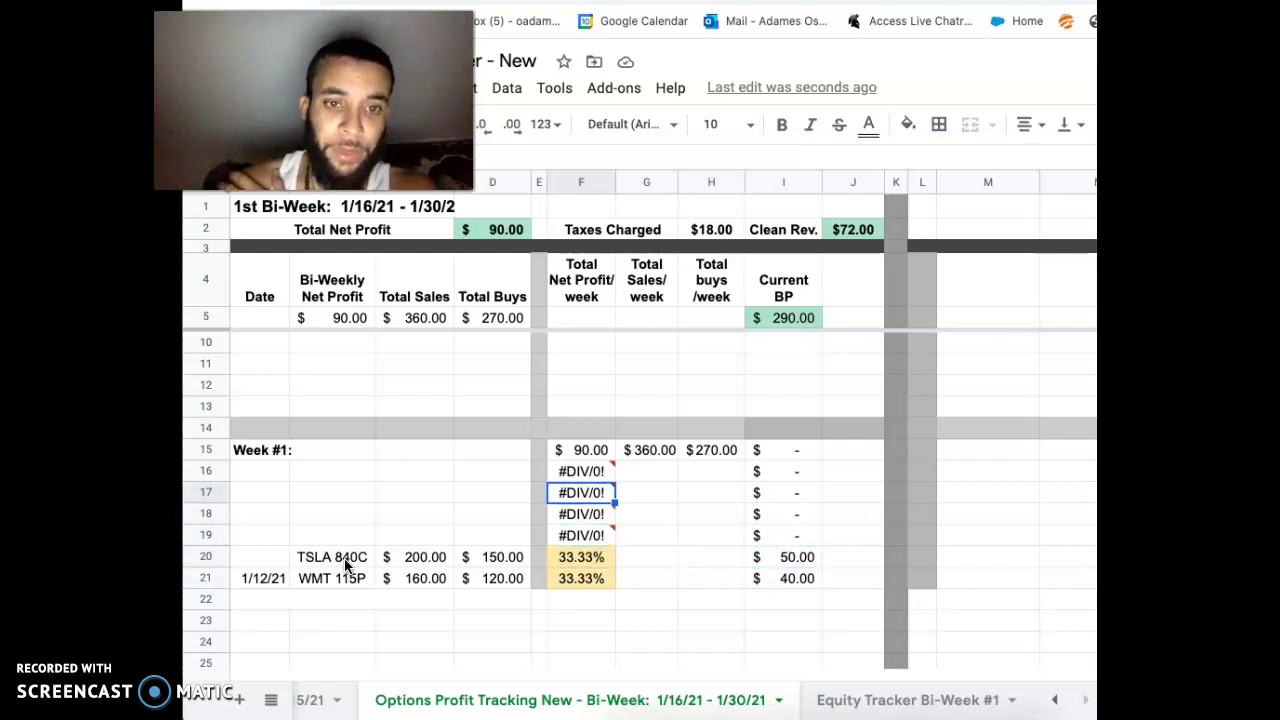
pyautogui.click(598, 450)
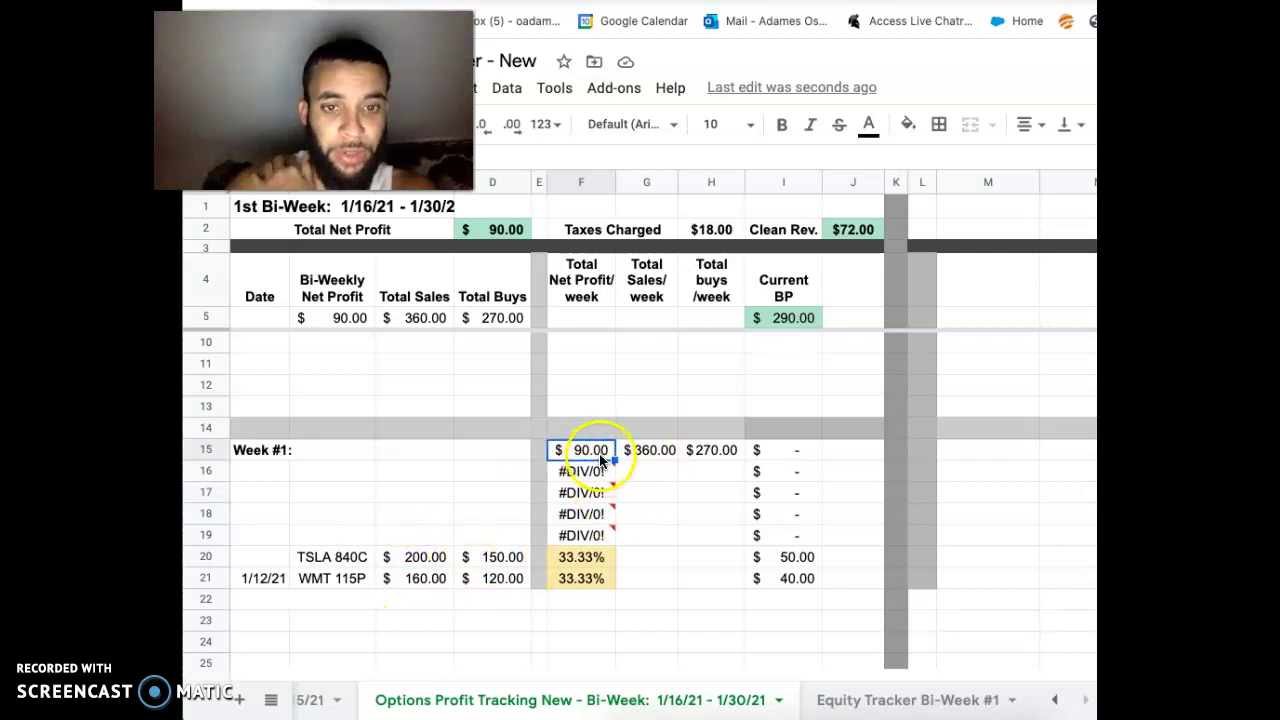
pyautogui.click(638, 452)
pyautogui.click(771, 320)
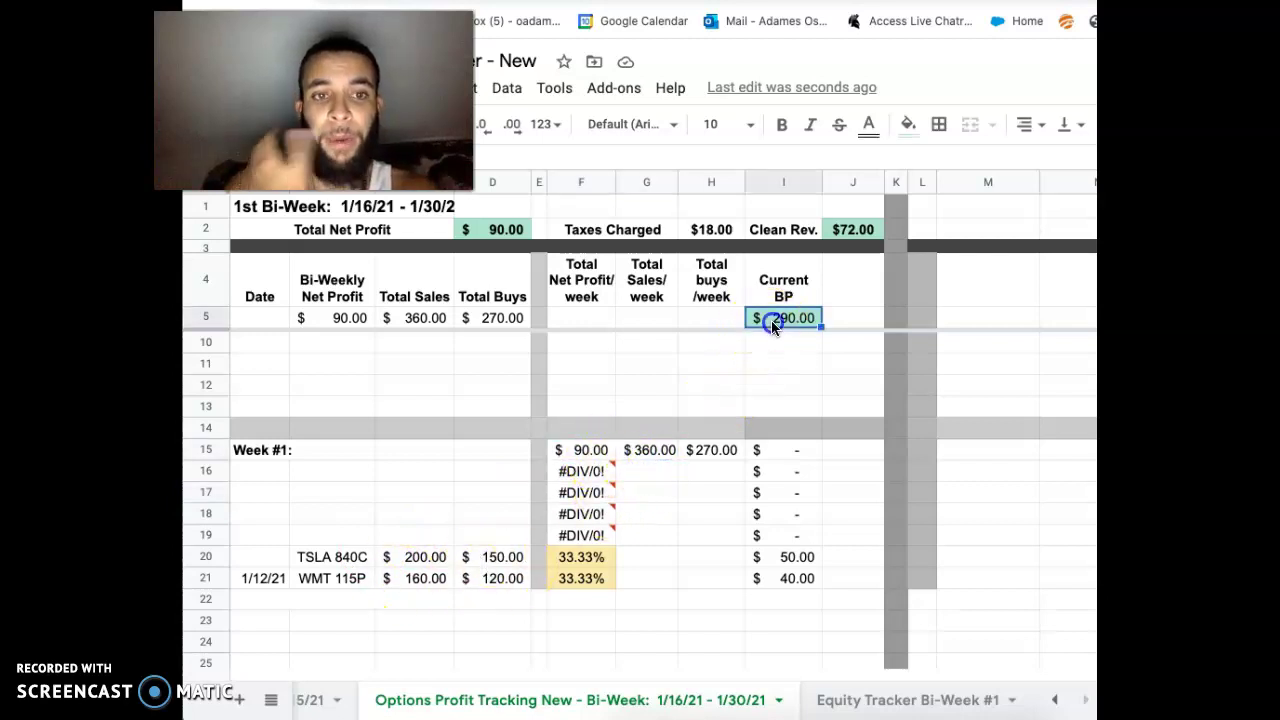
# Step: Start a SPY 350P trade in row 19 with a buy amount of 30
pyautogui.click(432, 544)
pyautogui.press('Right')
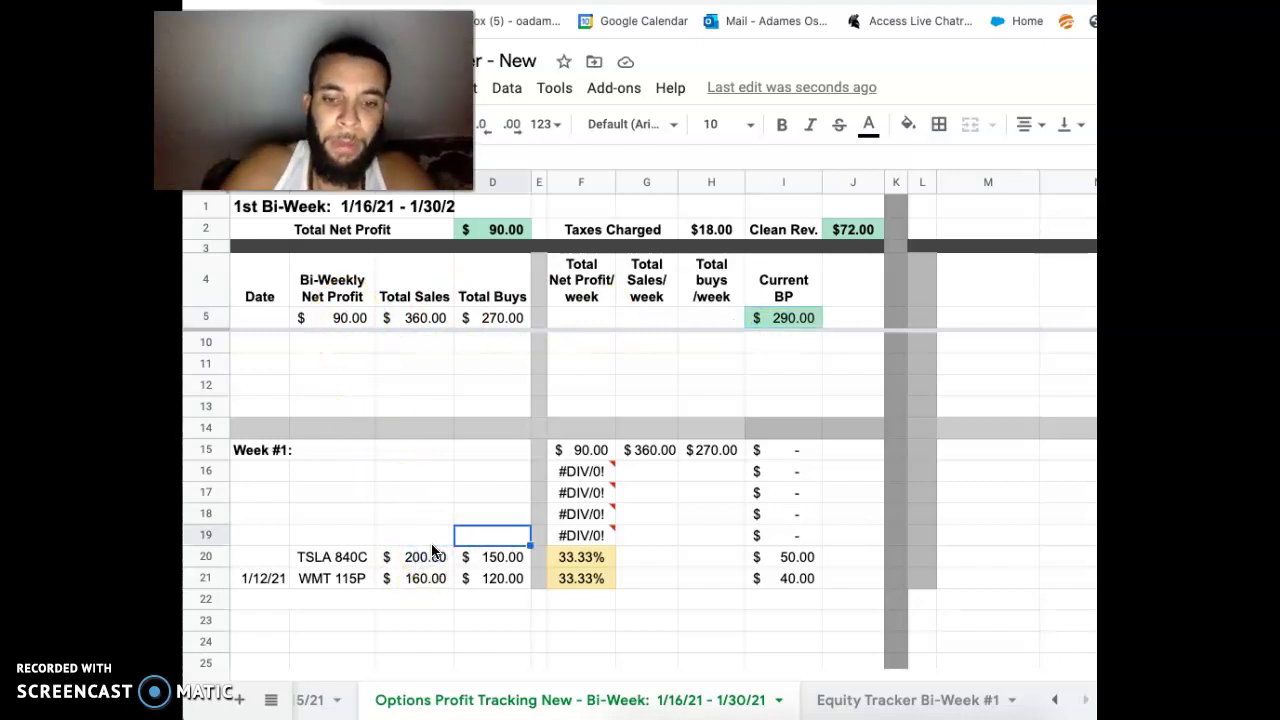
pyautogui.press('Left')
pyautogui.press('Left')
pyautogui.write('SO')
pyautogui.write('Y ')
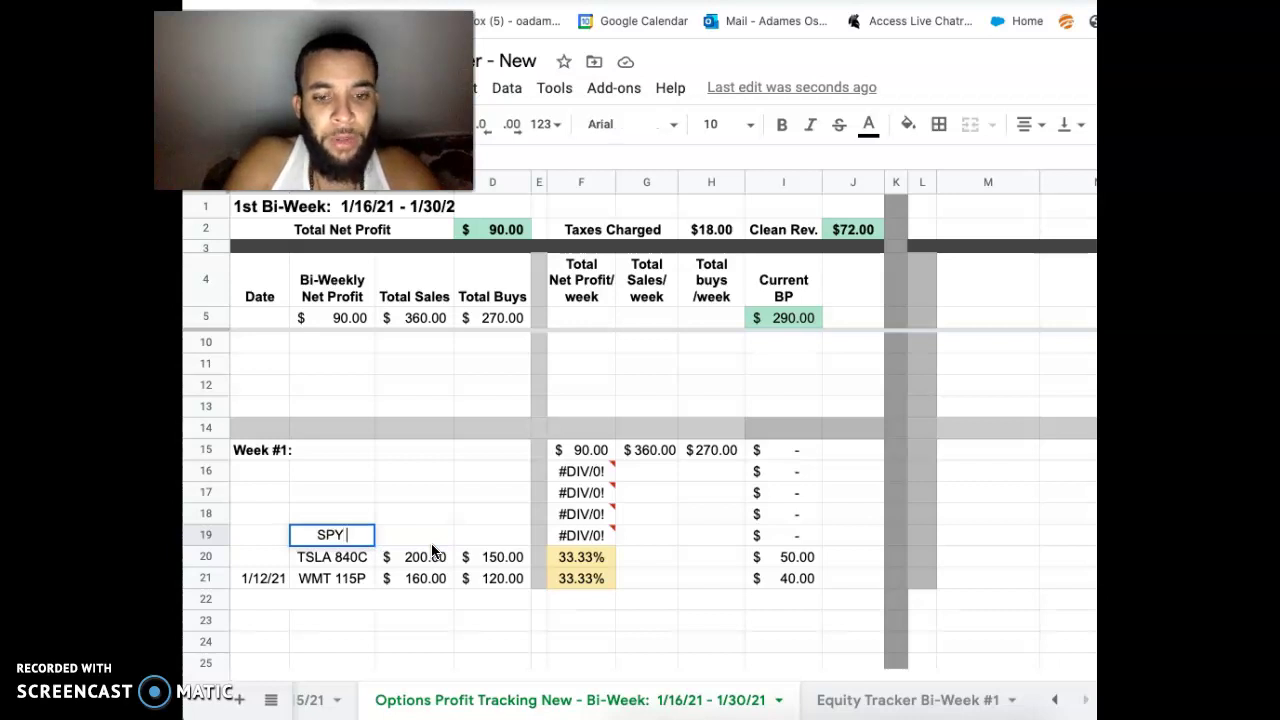
pyautogui.write('350P')
pyautogui.press('Tab')
pyautogui.press('Tab')
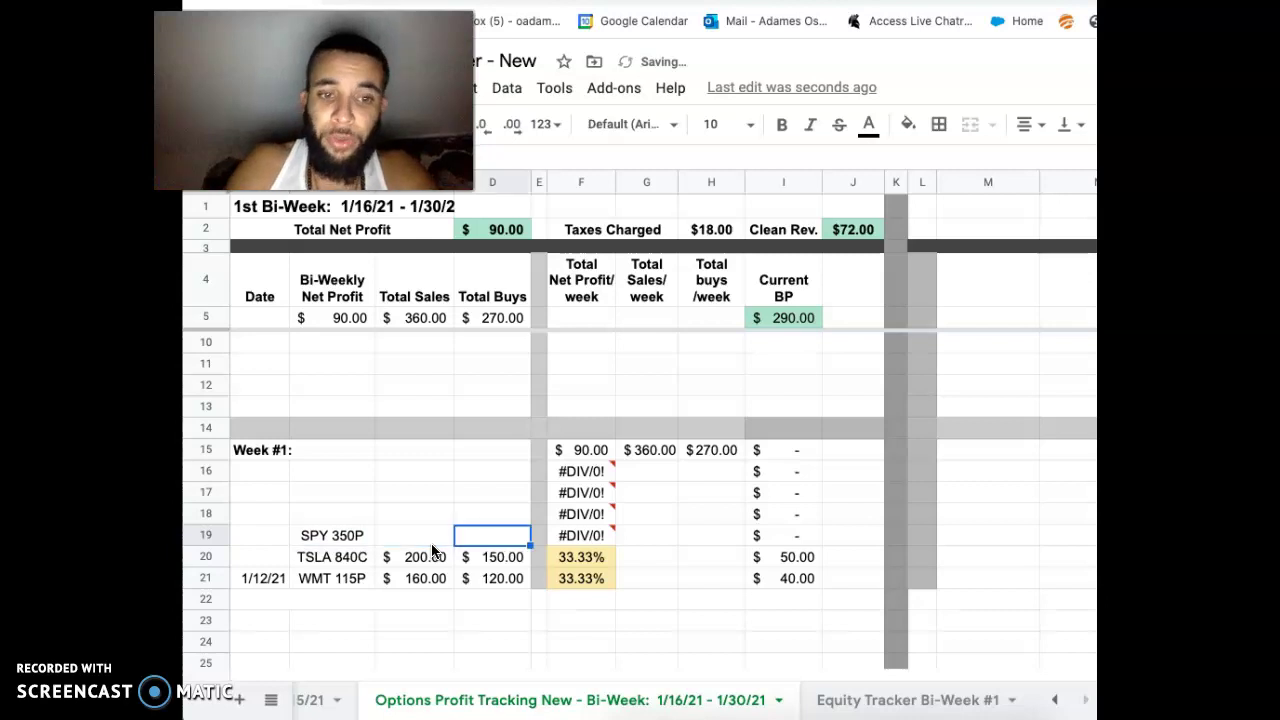
pyautogui.write('3')
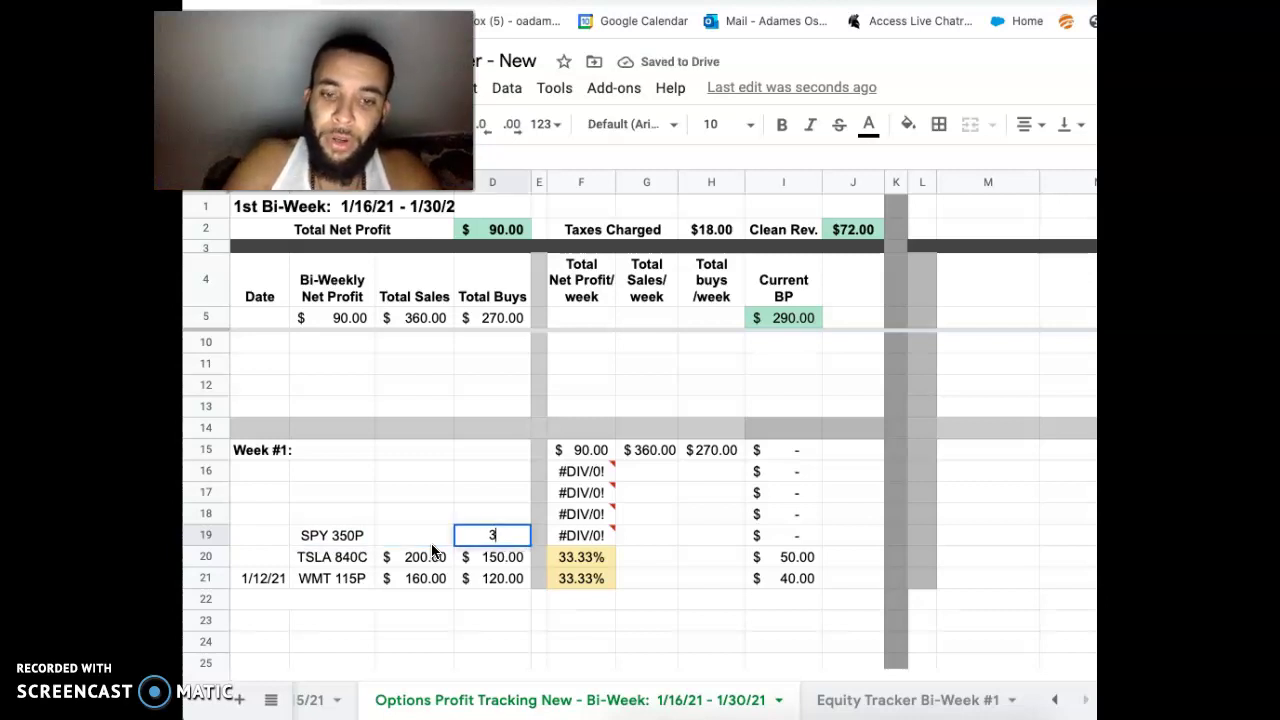
pyautogui.hotkey('shift', 'Tab')
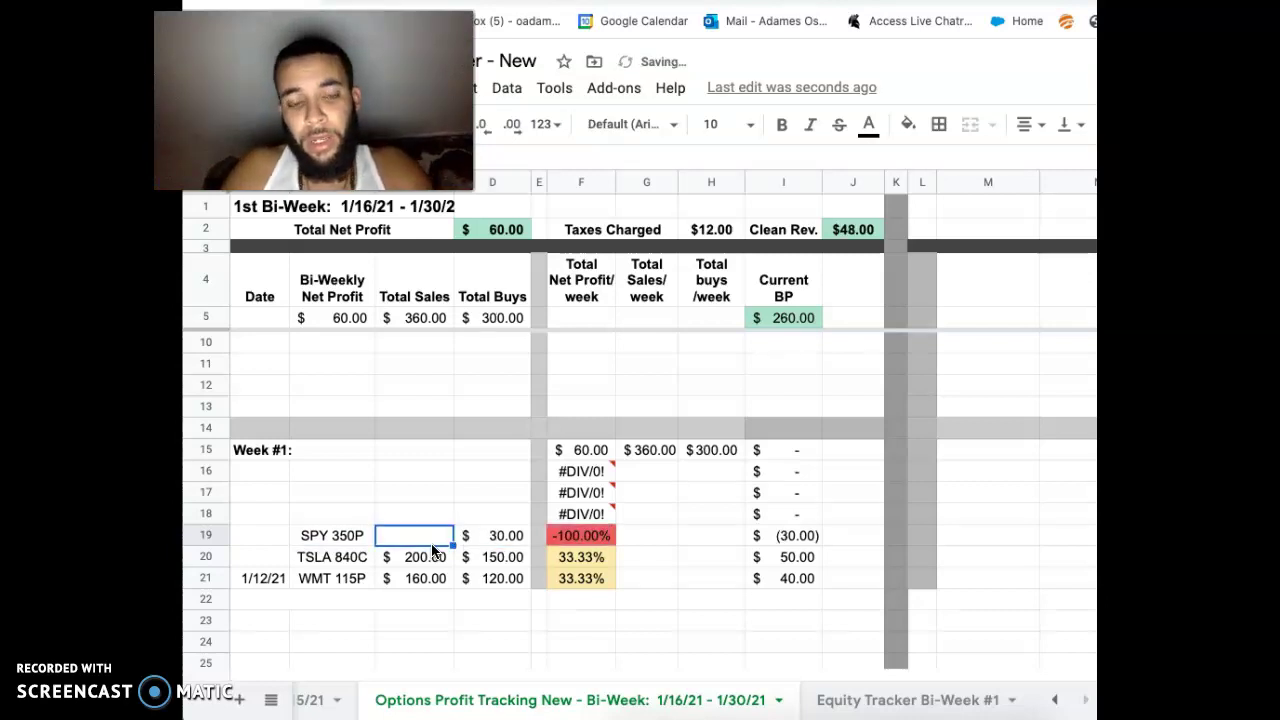
# Step: Glance at the 1/4/21 - 1/15/21 sheet, return to 1/16/21 - 1/30/21, and enter 10 as the SPY 350P sale amount
pyautogui.click(310, 700)
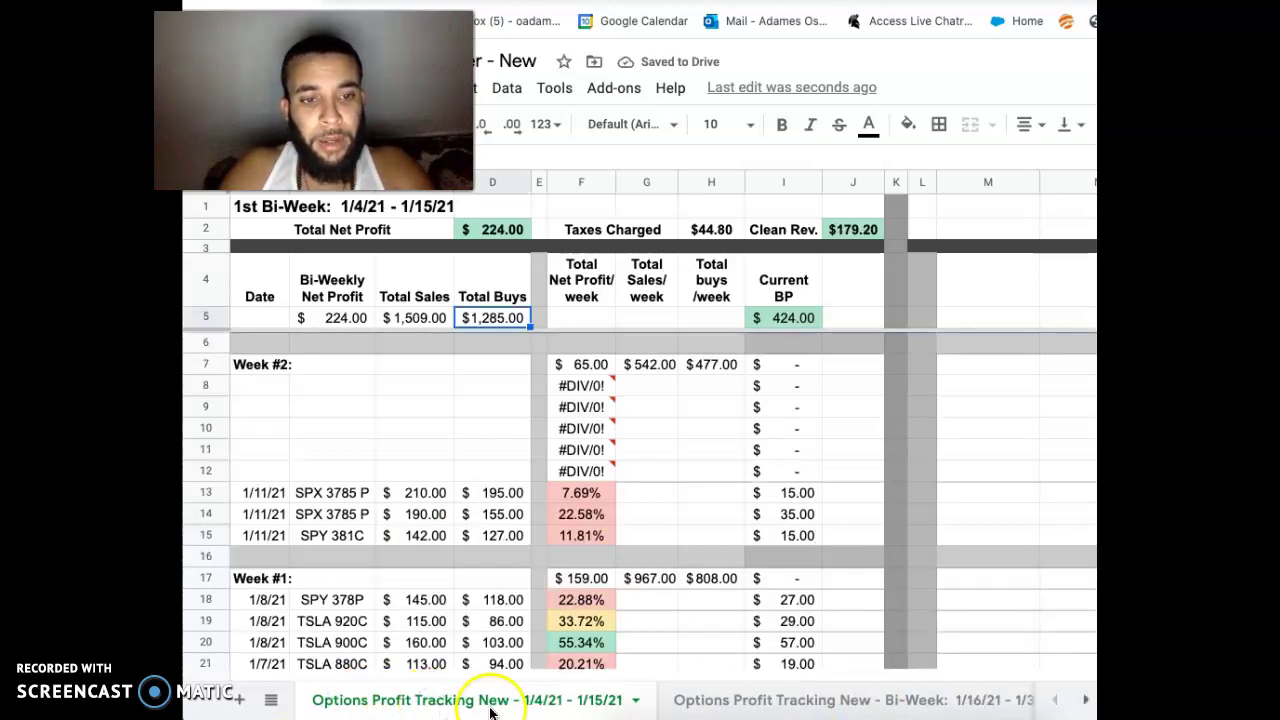
pyautogui.click(752, 700)
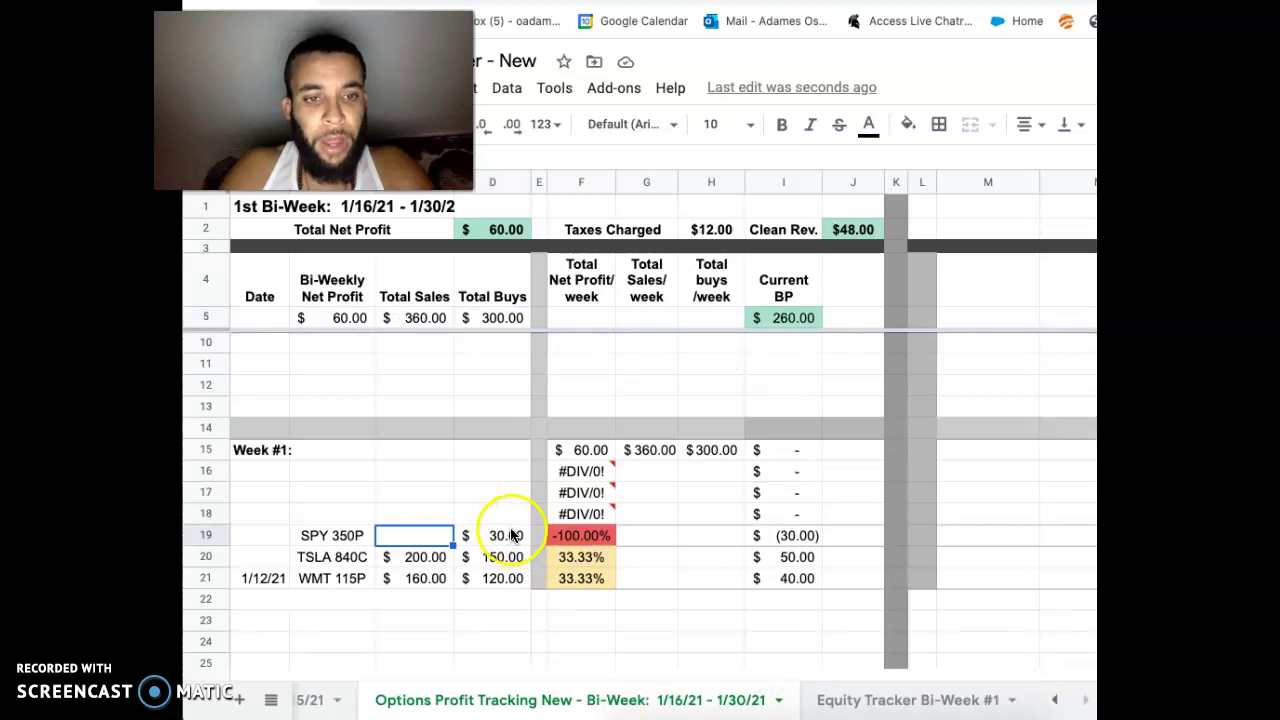
pyautogui.write('10')
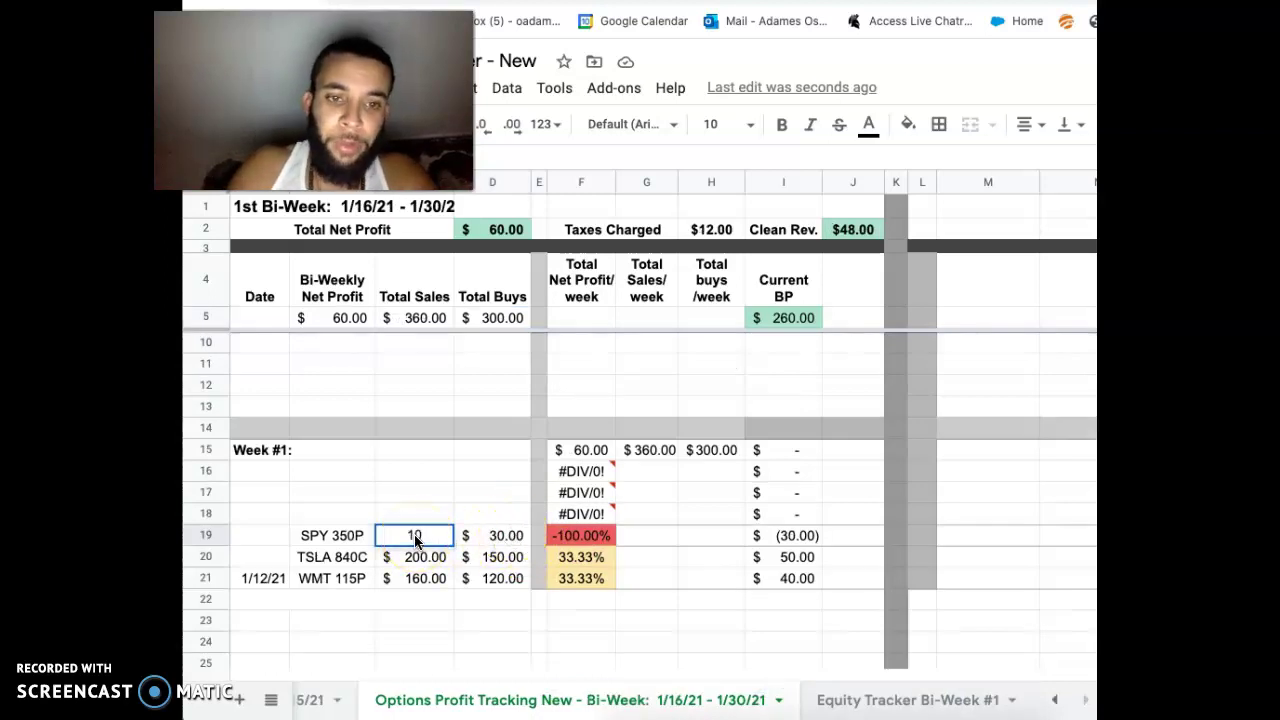
pyautogui.press('Return')
# Step: Look across row 19 at the SPY 350P trade's percentage return and dollar loss
pyautogui.press('Up')
pyautogui.press('Right')
pyautogui.press('Right')
pyautogui.press('Right')
pyautogui.press('Right')
pyautogui.press('Right')
pyautogui.press('Right')
pyautogui.press('Left')
pyautogui.press('Right')
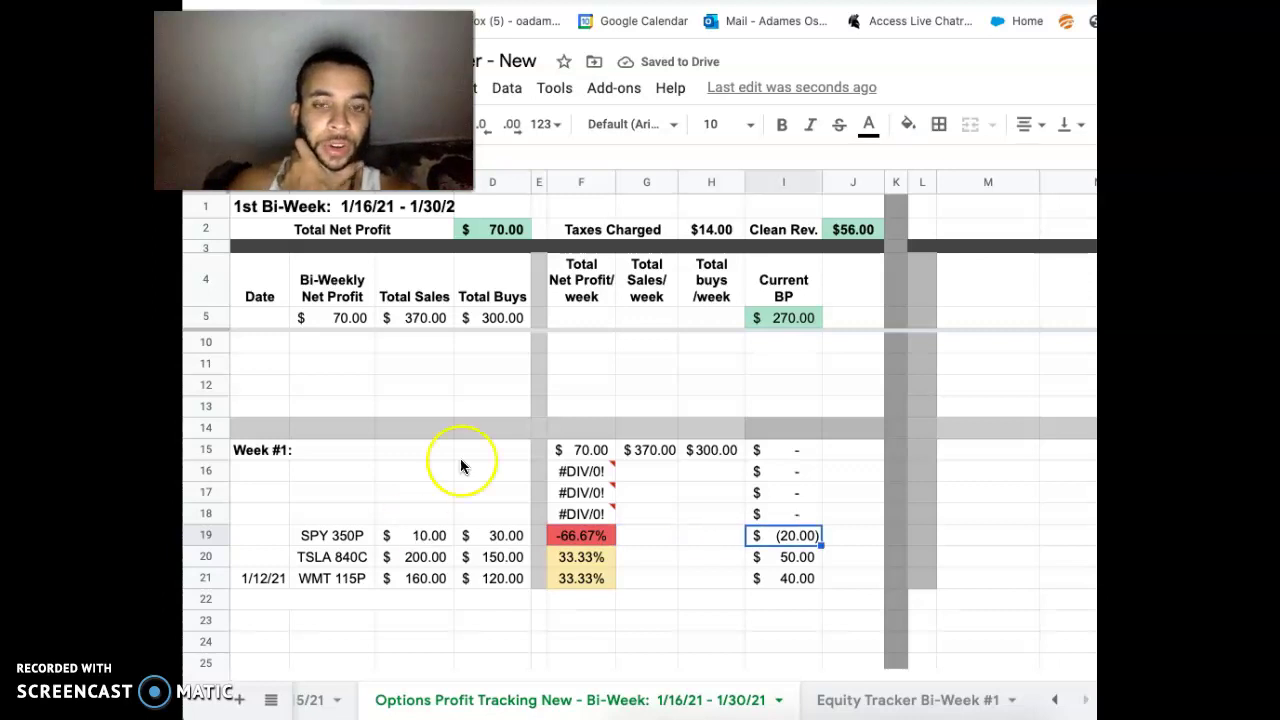
# Step: Review the current BP in row 5 alongside the three trades logged under Week #1
pyautogui.click(800, 317)
pyautogui.scroll(1, 675, 521)
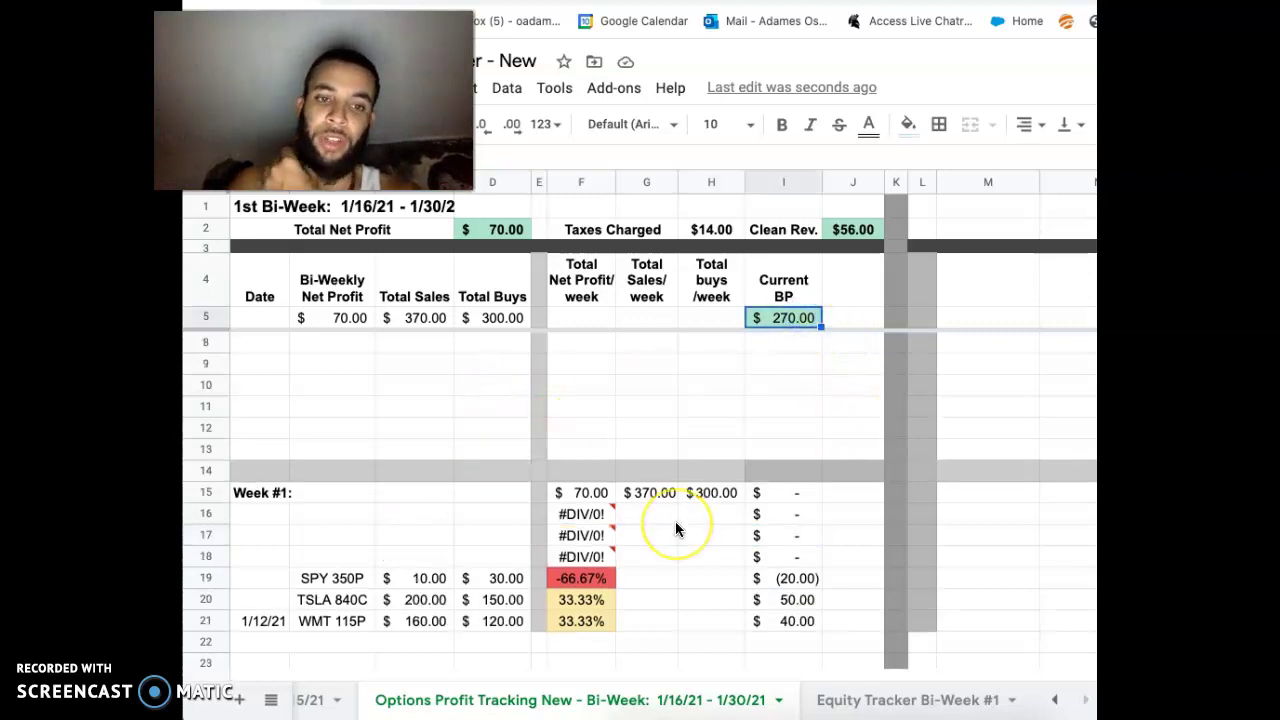
pyautogui.scroll(-2, 676, 528)
pyautogui.scroll(2, 676, 529)
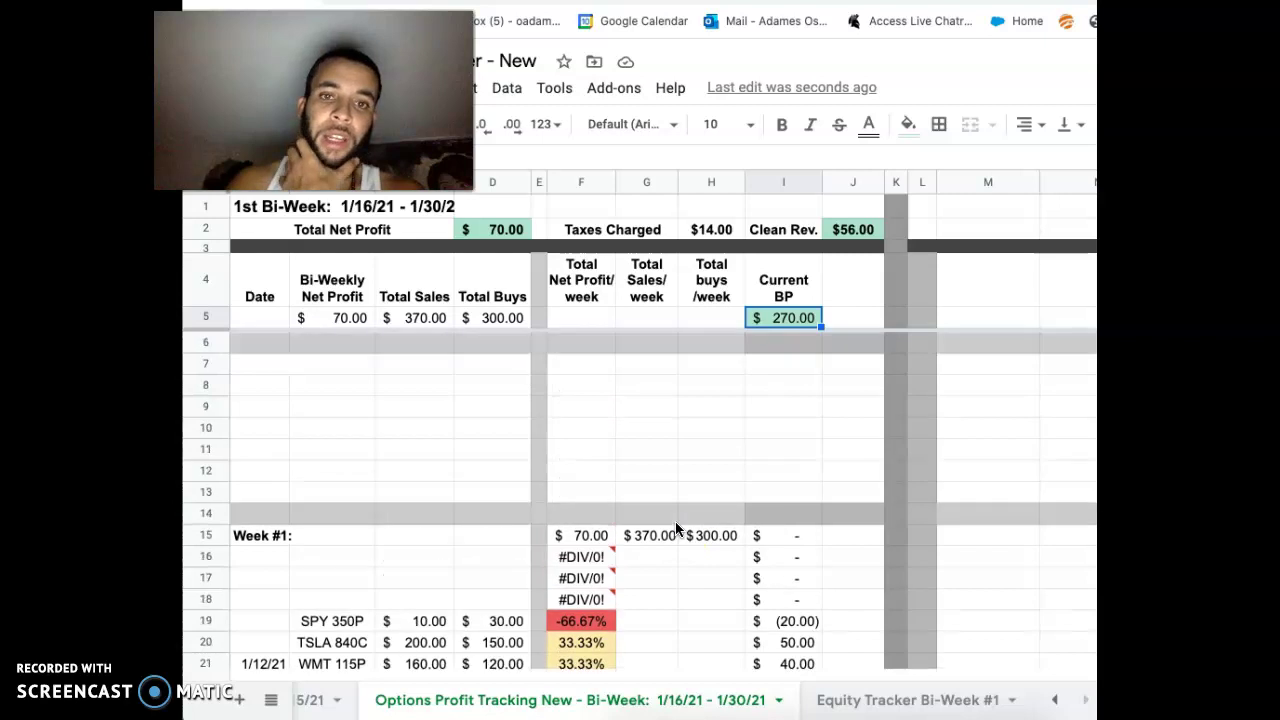
pyautogui.scroll(-1, 676, 529)
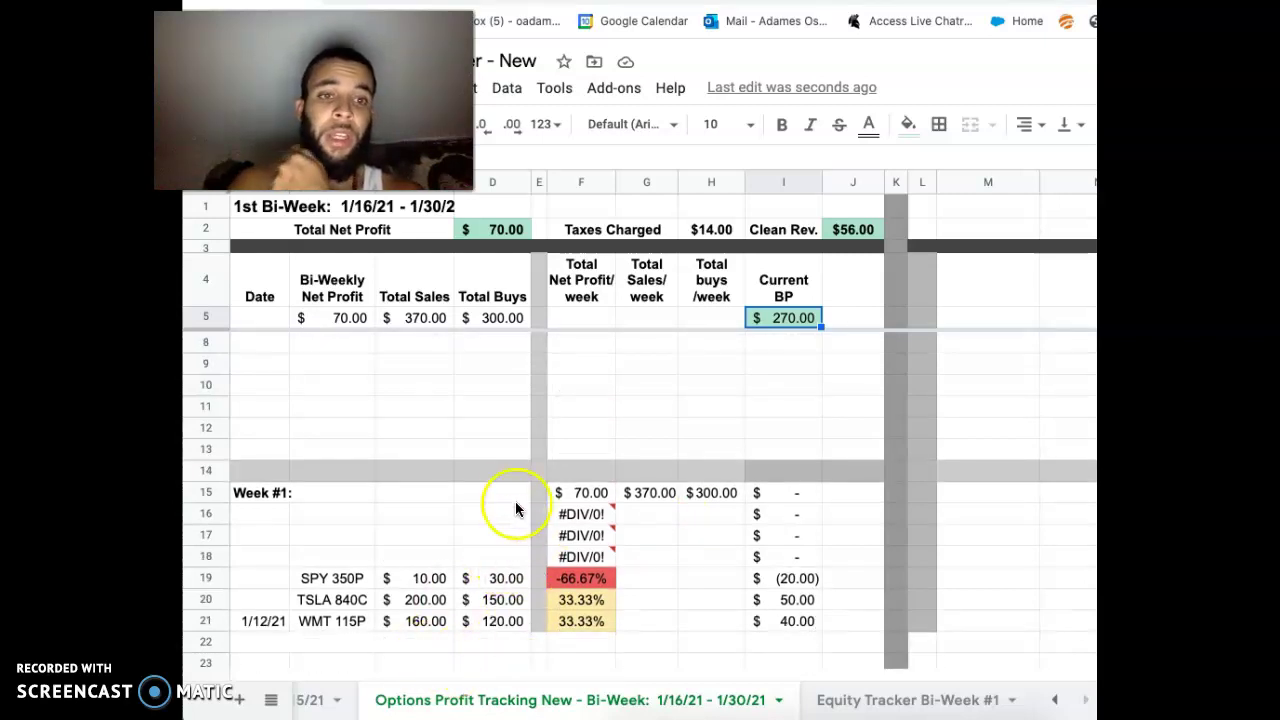
pyautogui.moveTo(312, 513); pyautogui.dragTo(503, 616)
pyautogui.click(503, 621)
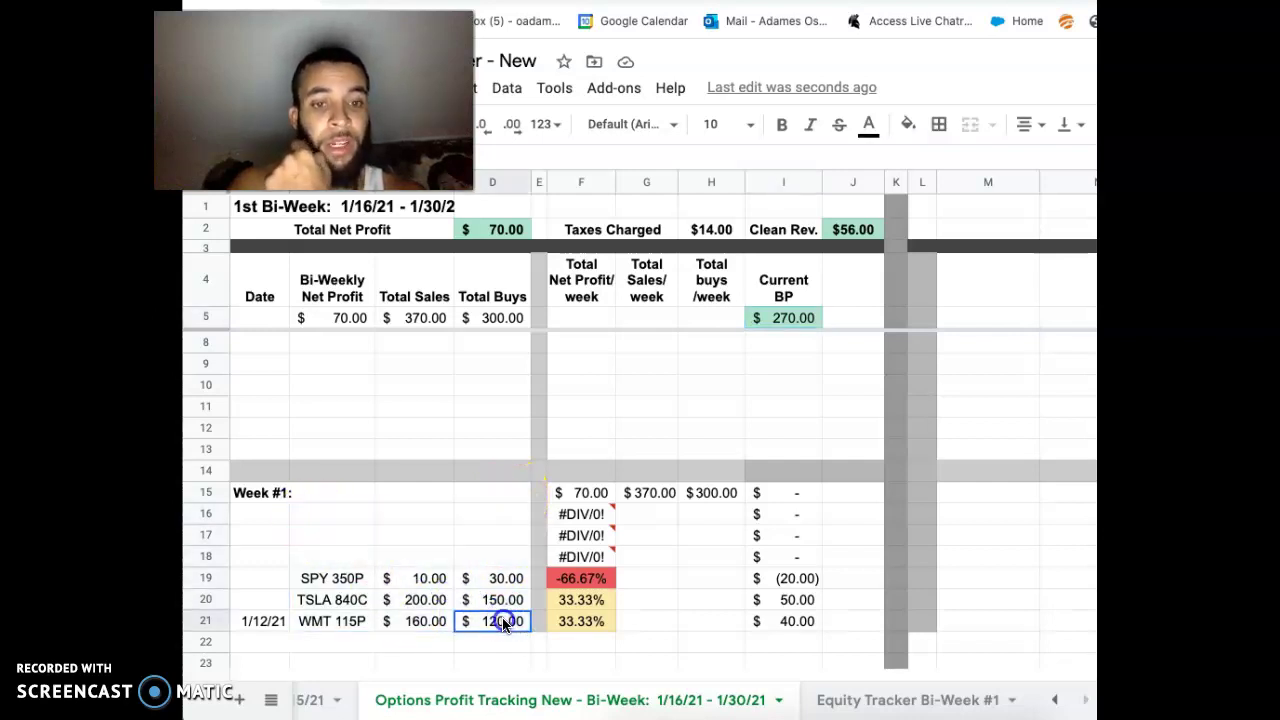
# Step: Insert one blank row above row 17 in the Week #1 trade area
pyautogui.moveTo(333, 513); pyautogui.dragTo(518, 621)
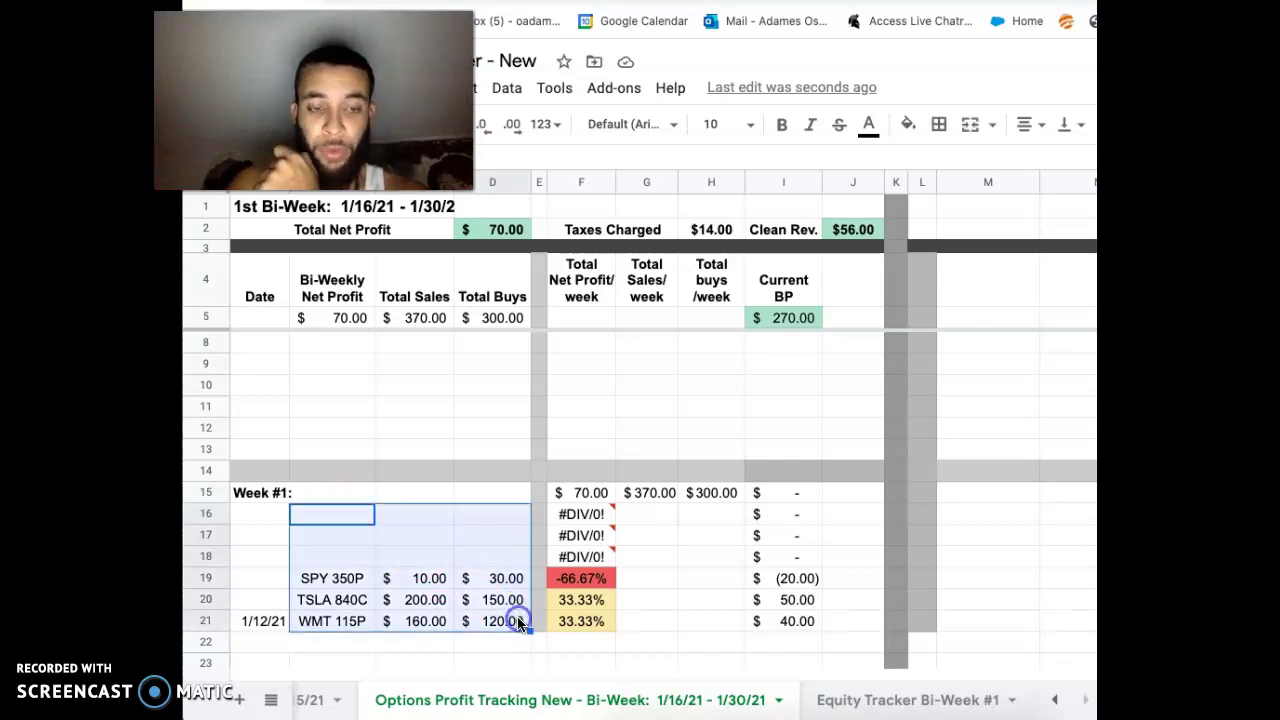
pyautogui.click(518, 621)
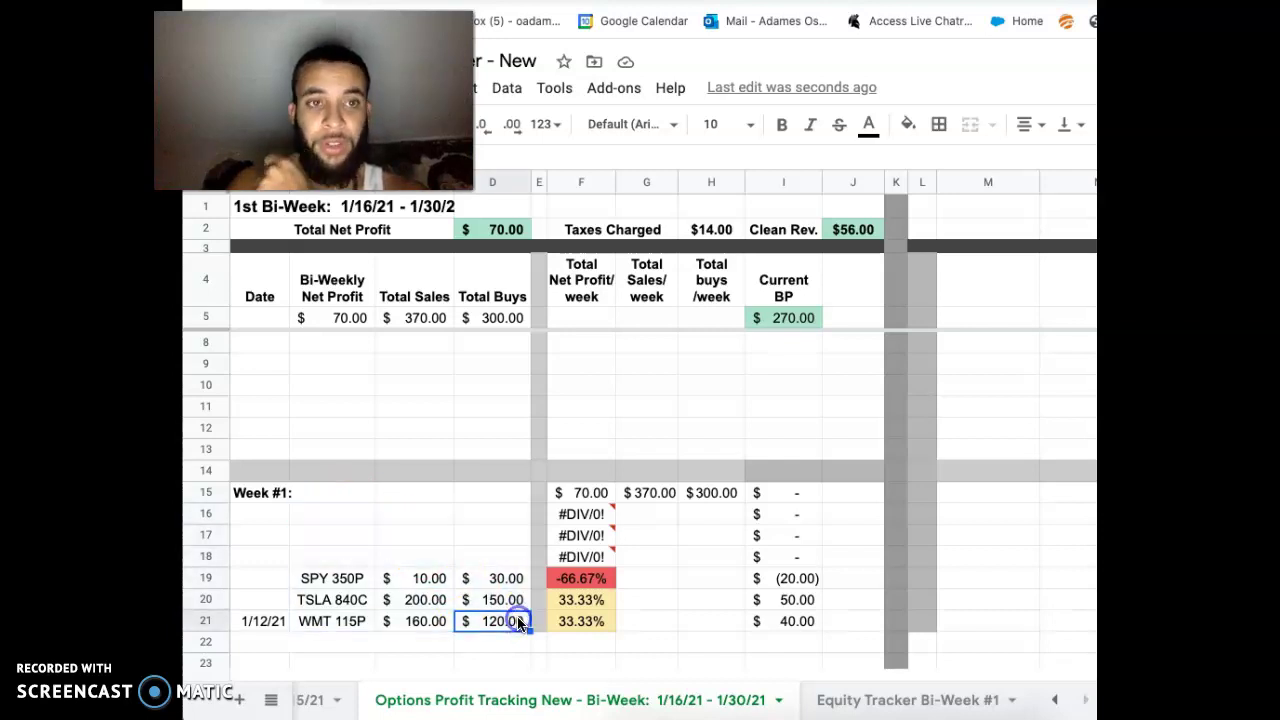
pyautogui.click(207, 535)
pyautogui.rightClick(207, 535)
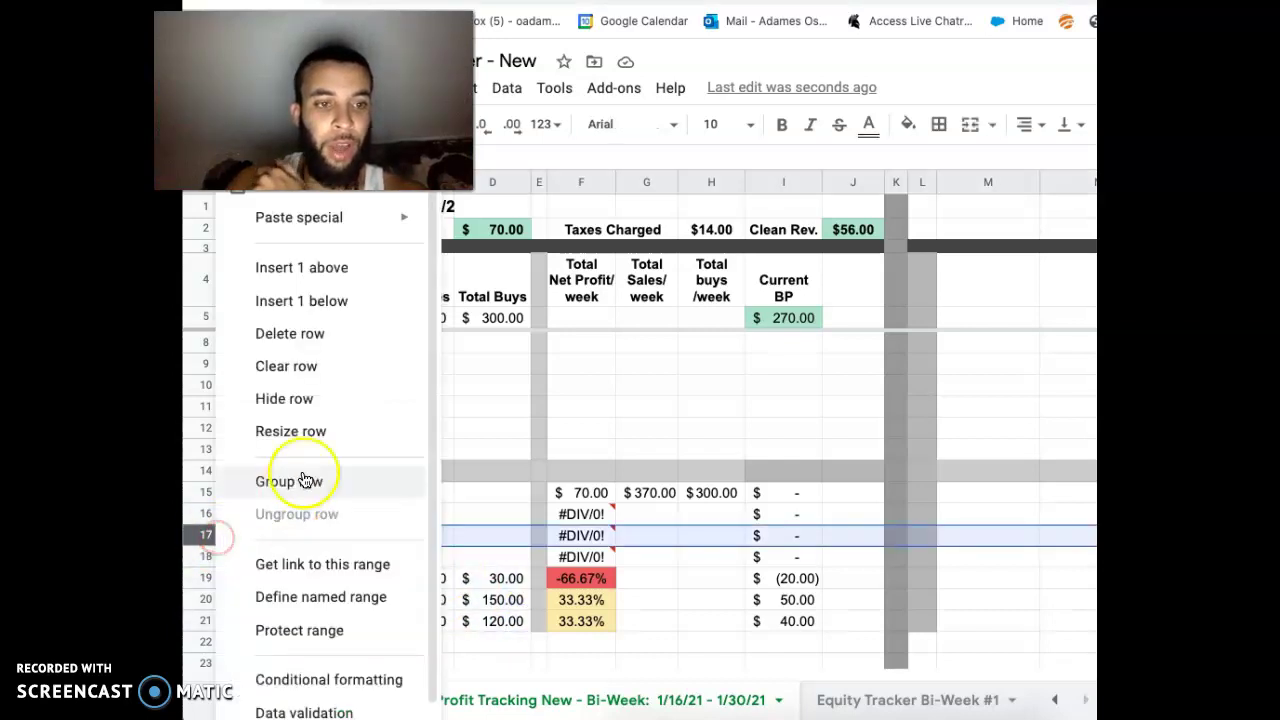
pyautogui.click(372, 270)
pyautogui.click(463, 606)
pyautogui.moveTo(243, 536); pyautogui.dragTo(793, 537)
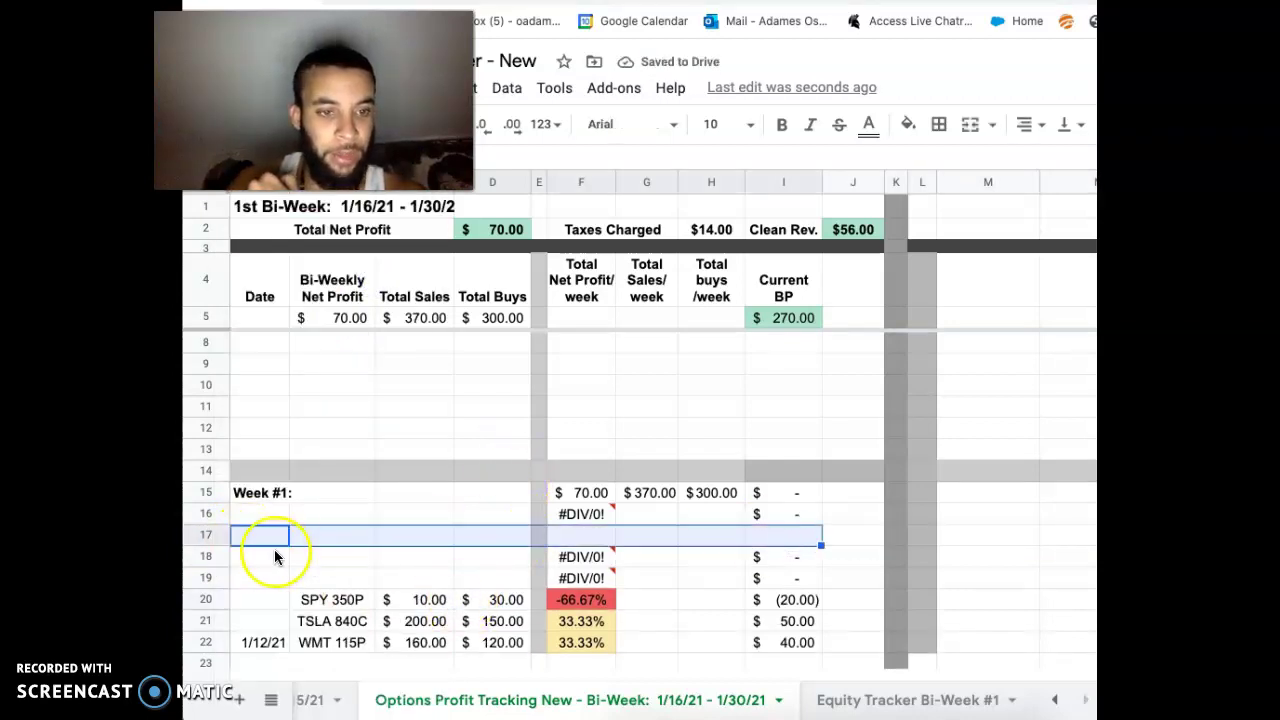
# Step: Copy row 18 into the blank row 17 and check its percentage and dollar profit formulas in columns F to I
pyautogui.click(209, 558)
pyautogui.hotkey('ctrl', 'c')
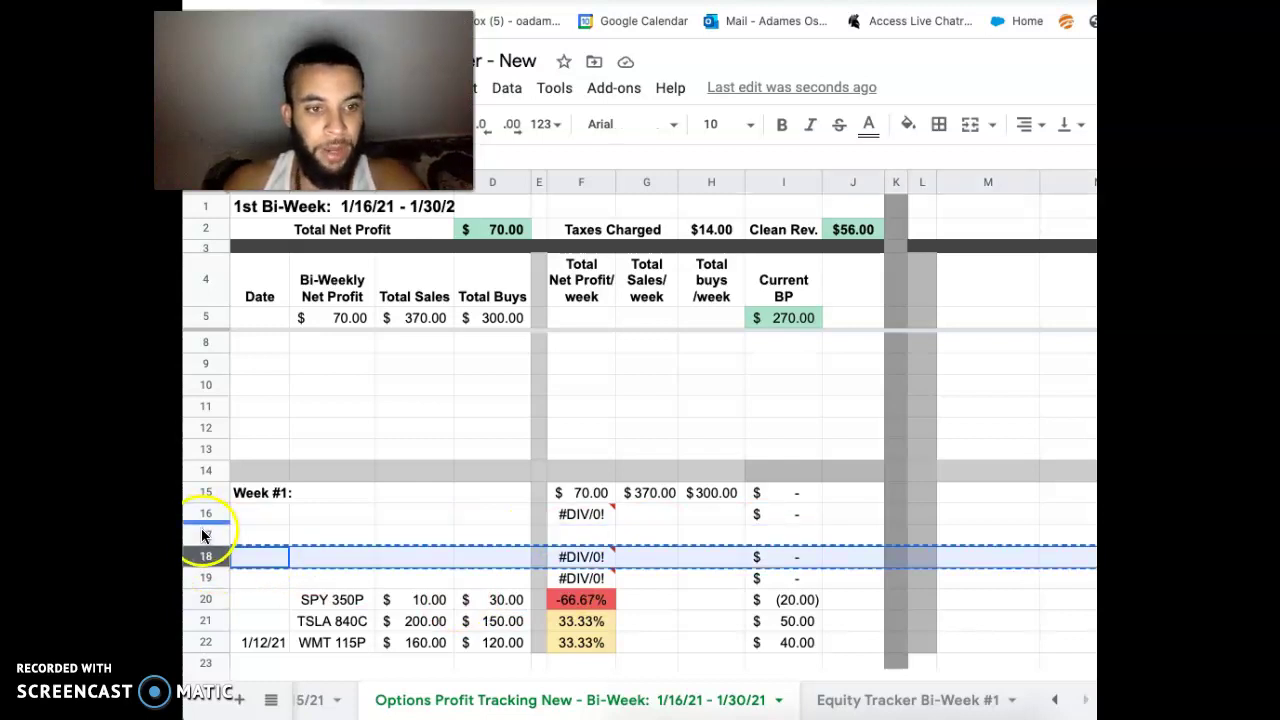
pyautogui.click(203, 532)
pyautogui.hotkey('ctrl', 'v')
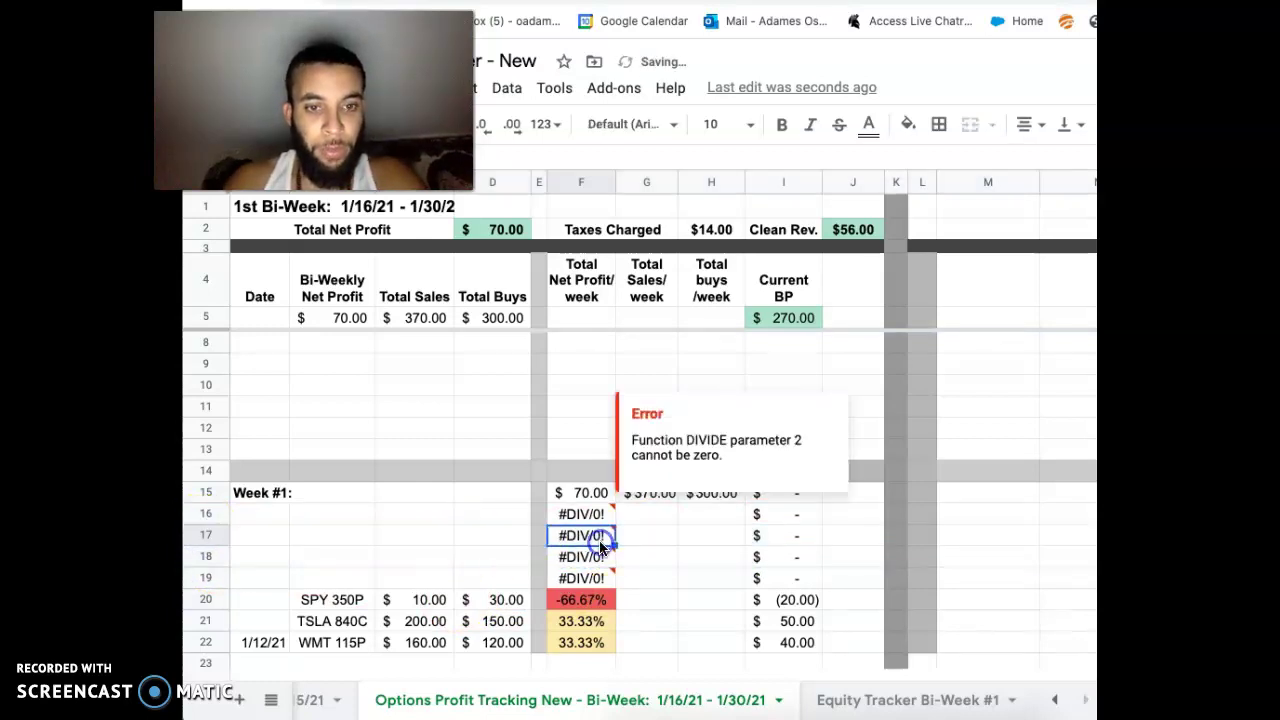
pyautogui.click(603, 557)
pyautogui.click(666, 582)
pyautogui.moveTo(582, 535); pyautogui.dragTo(795, 545)
pyautogui.click(795, 545)
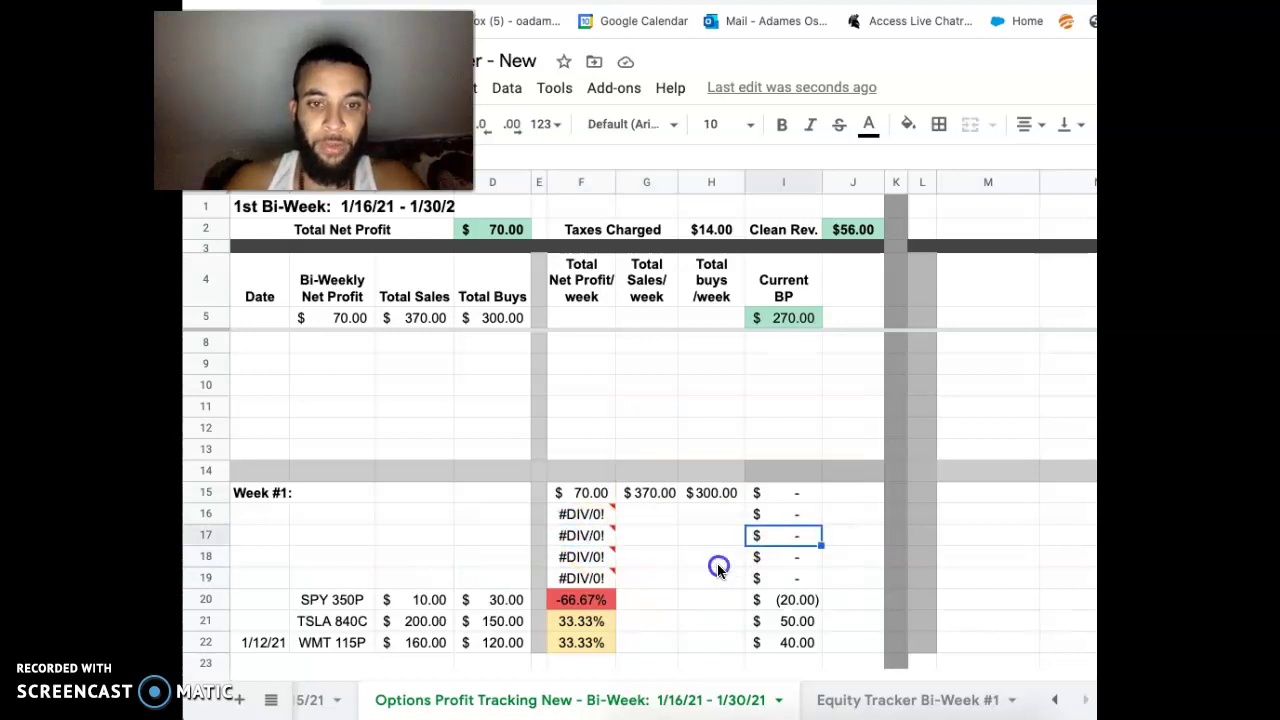
pyautogui.click(712, 560)
# Step: Insert another blank row above row 17, then compare it with the formula rows beneath it
pyautogui.click(203, 537)
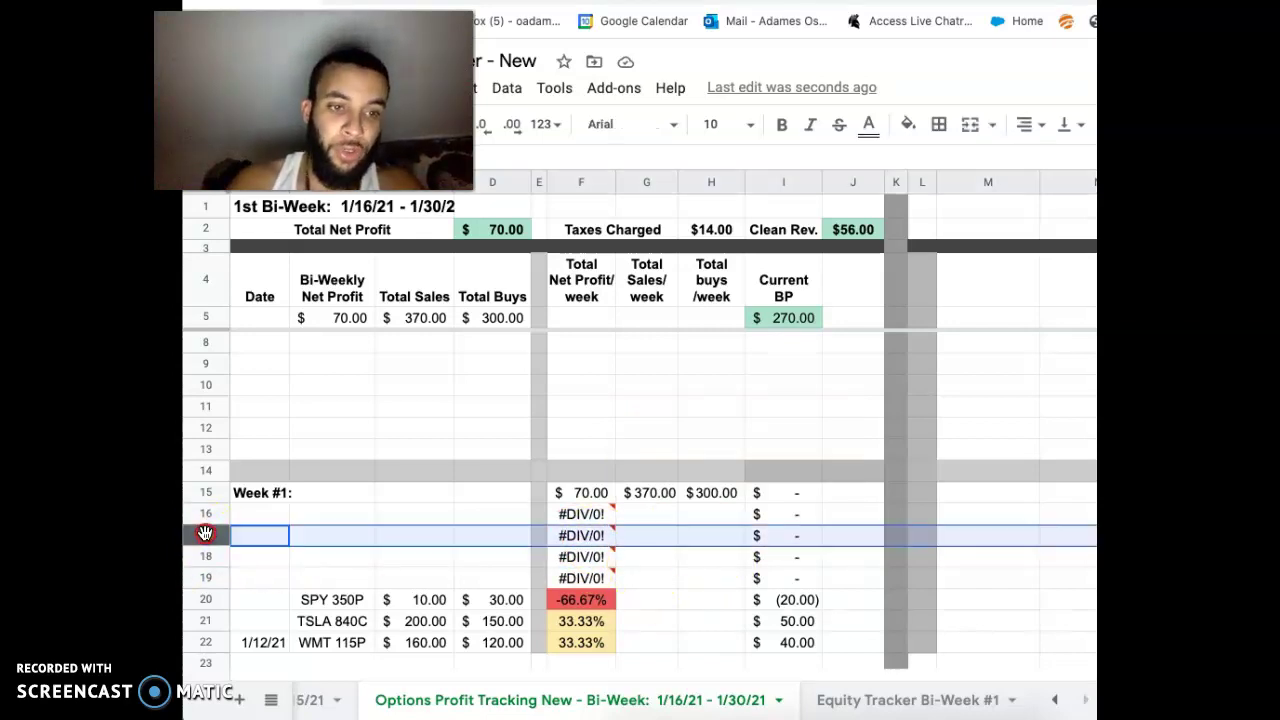
pyautogui.rightClick(203, 537)
pyautogui.click(333, 281)
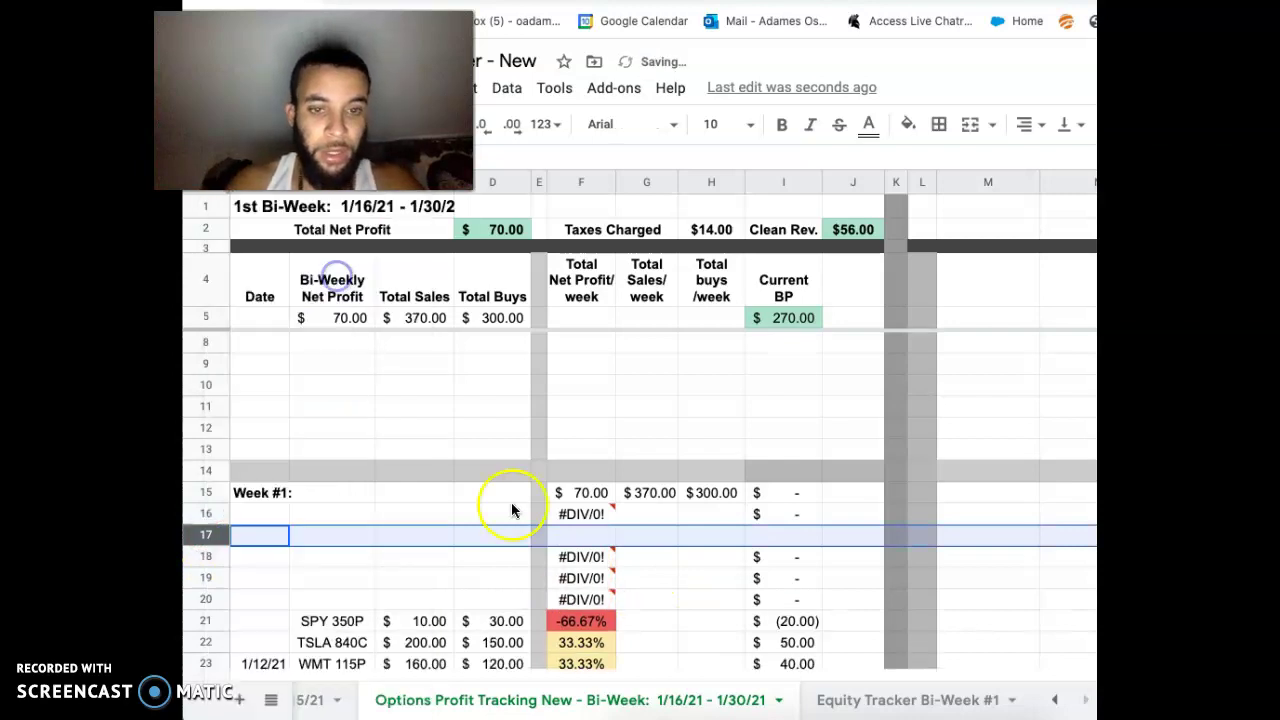
pyautogui.click(565, 600)
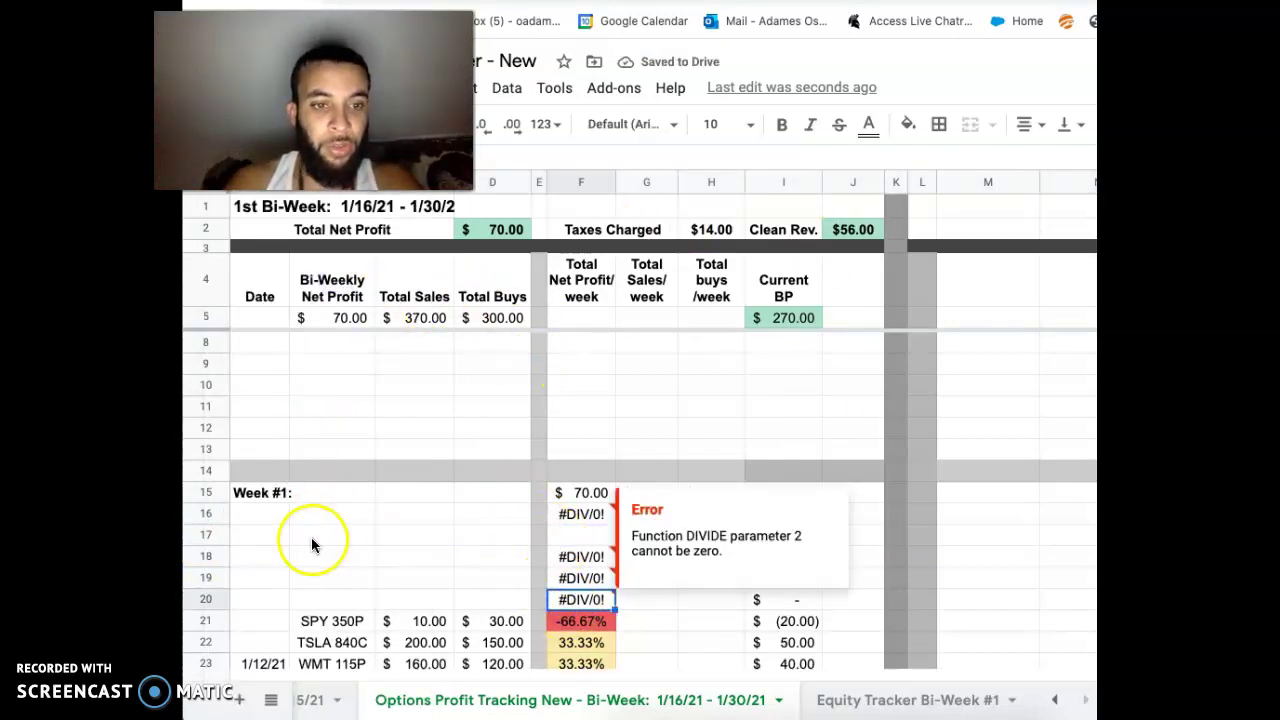
pyautogui.click(203, 536)
pyautogui.click(280, 550)
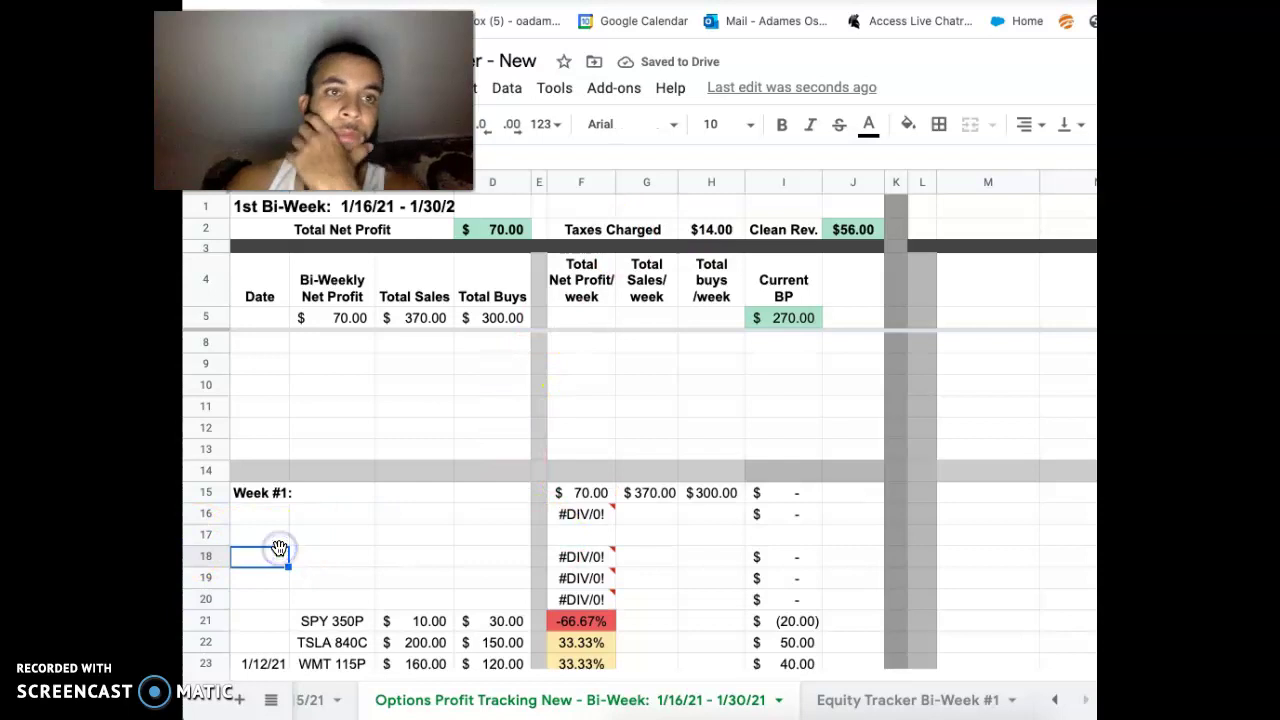